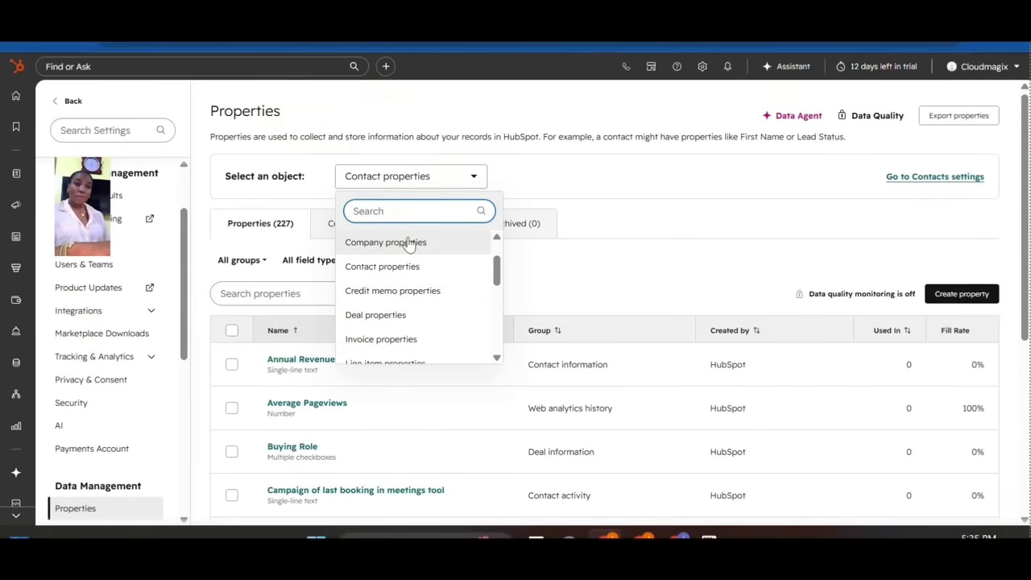
Glance at the company properties, then return to the contact properties list.
click(409, 243)
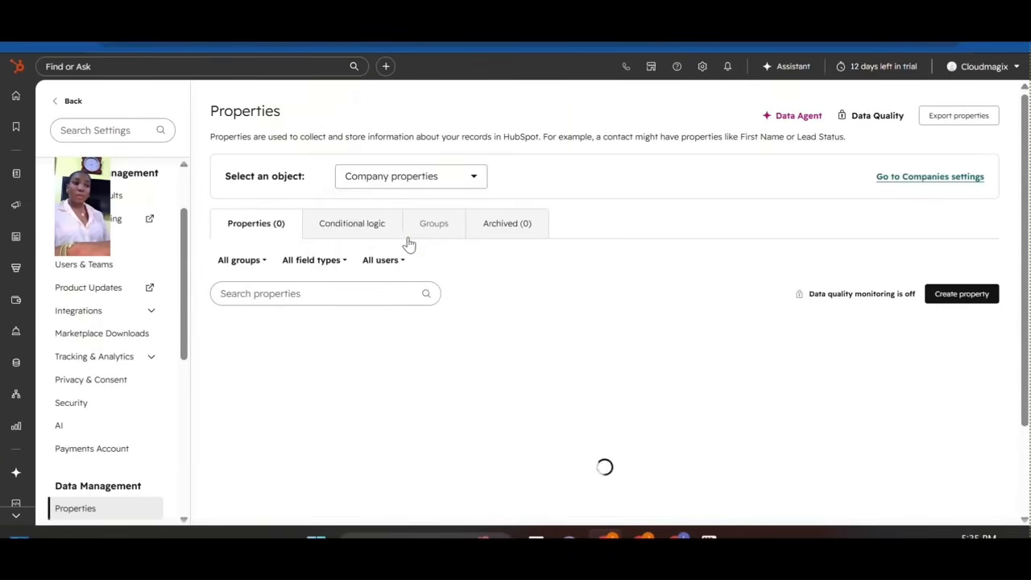
click(441, 176)
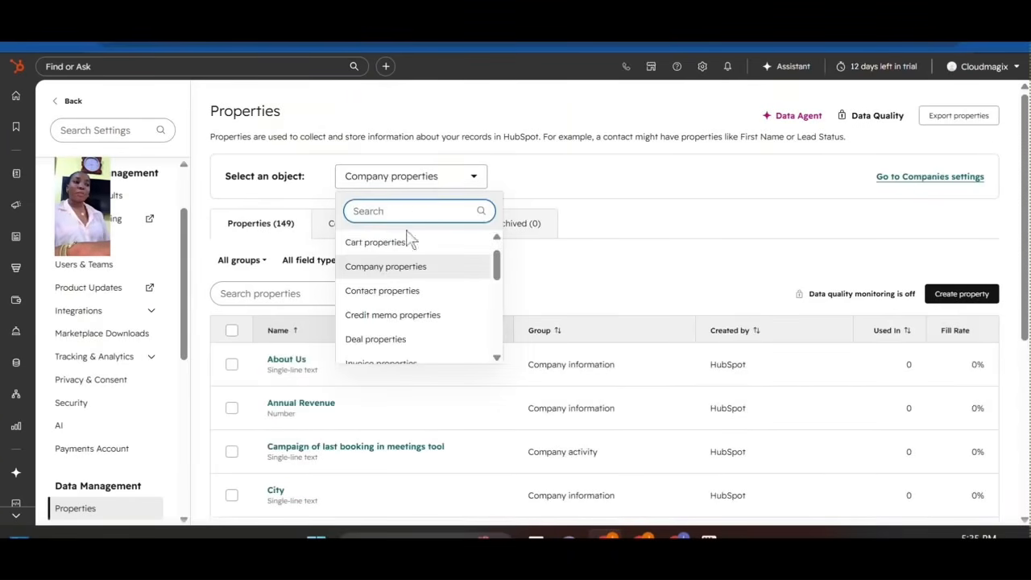
click(399, 296)
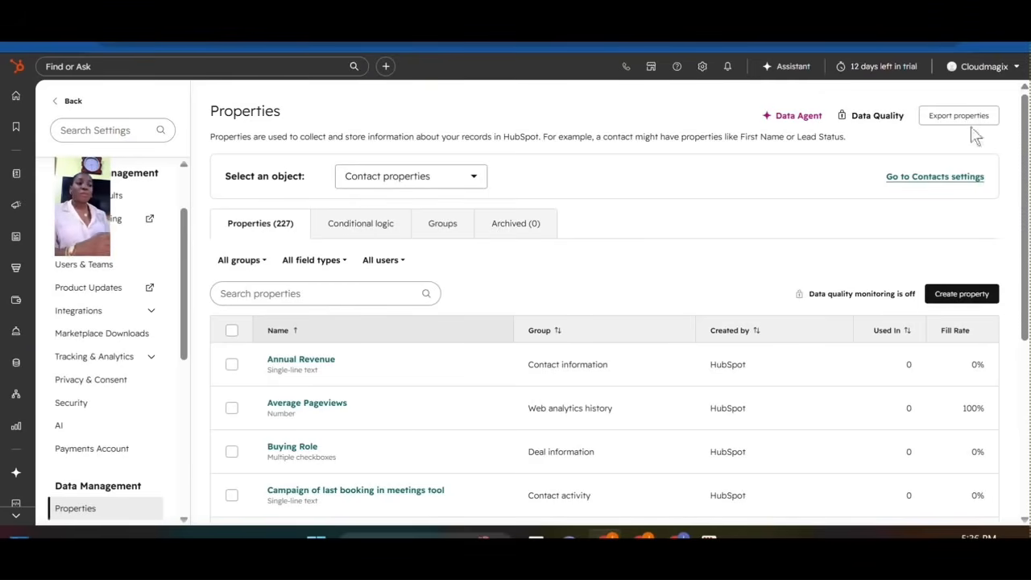
Create a single-line text contact property labelled 'Subject'.
click(944, 300)
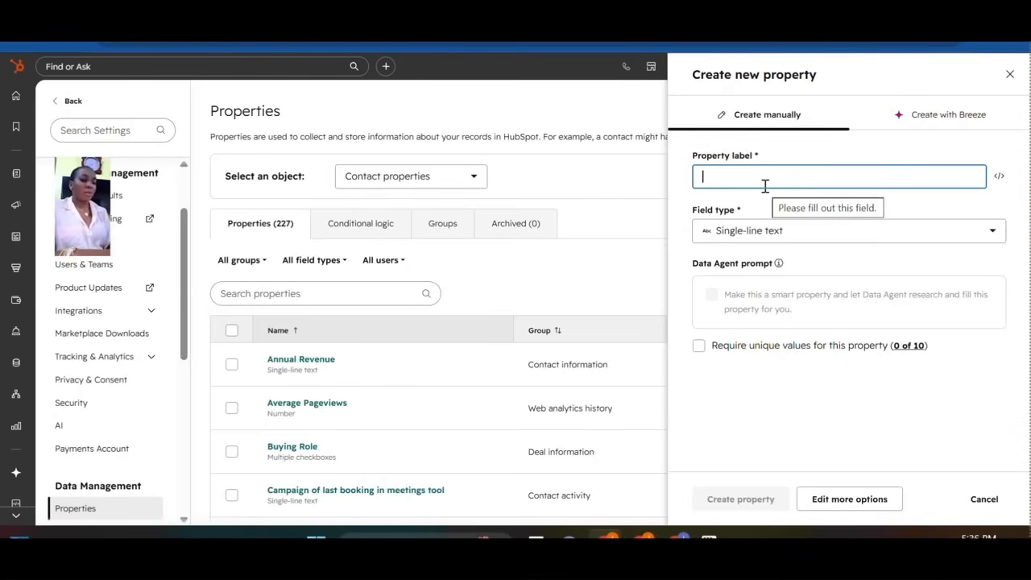
text(Sub)
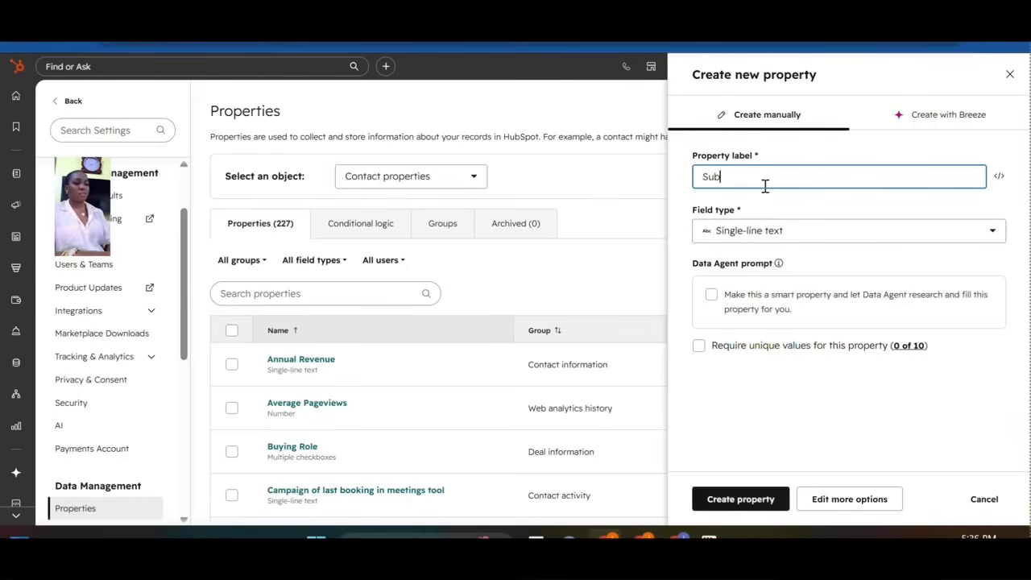
text(ject)
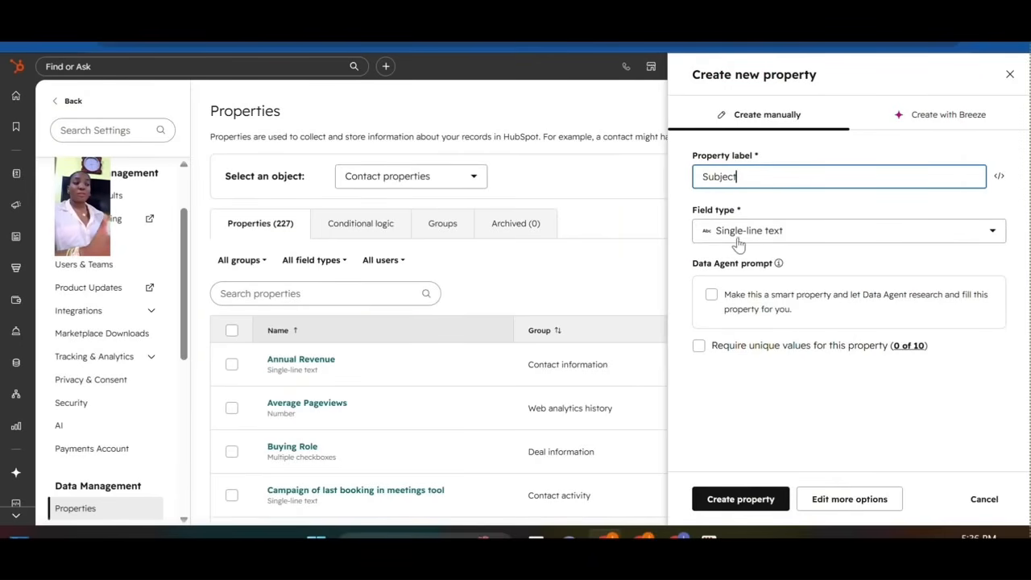
click(785, 233)
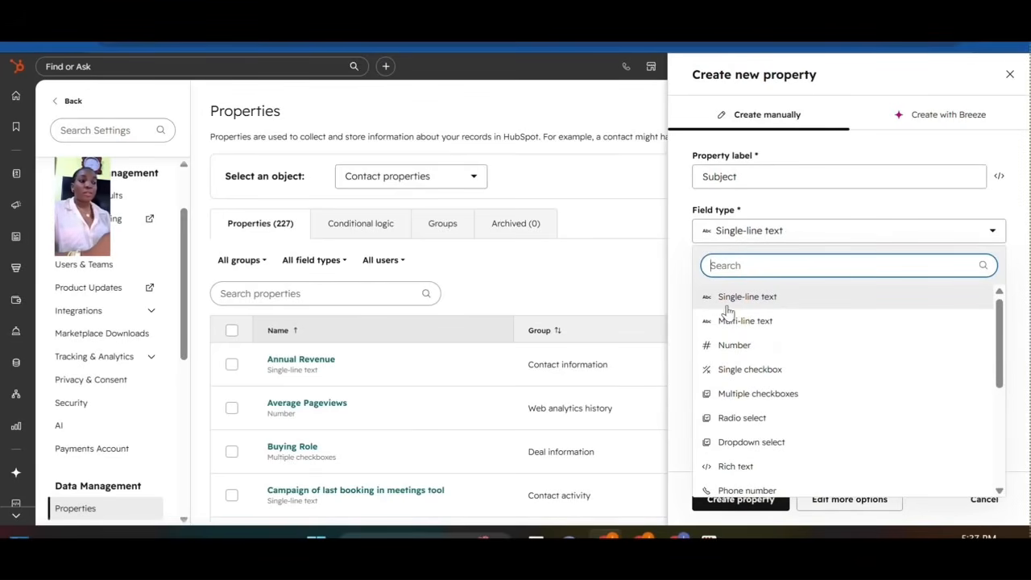
click(755, 304)
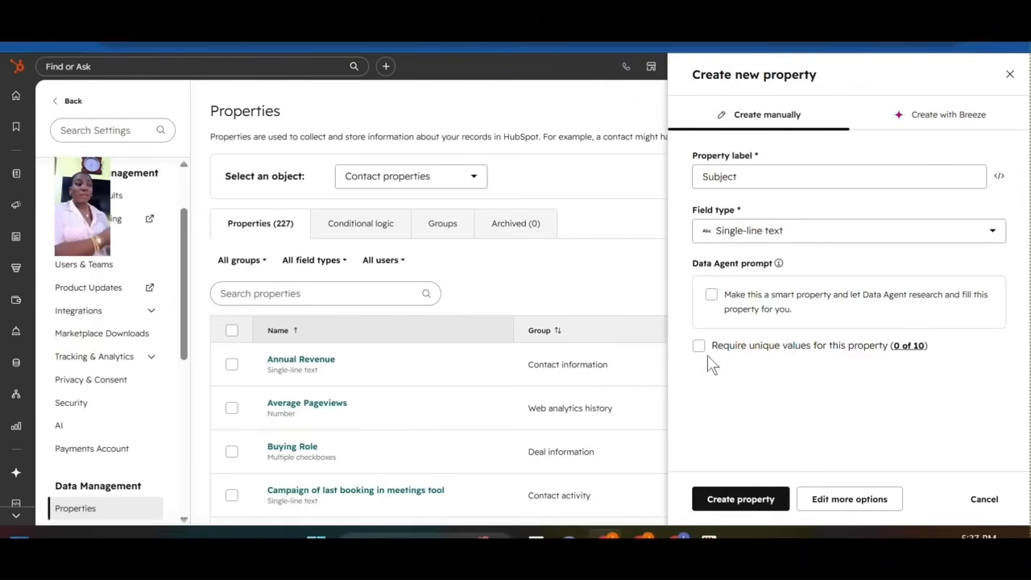
click(754, 501)
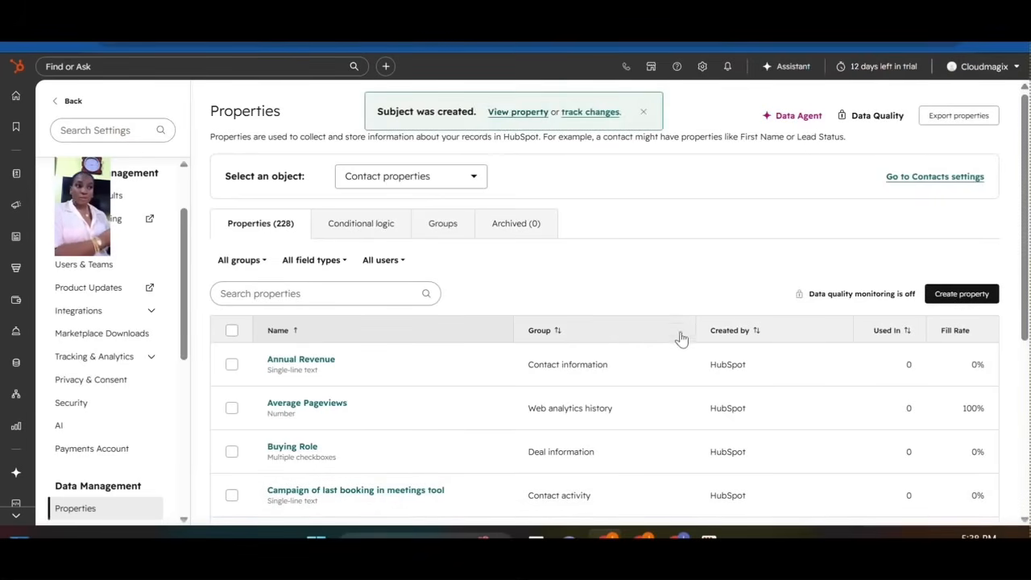
Create a Multi-line text contact property labelled 'Description'.
click(962, 293)
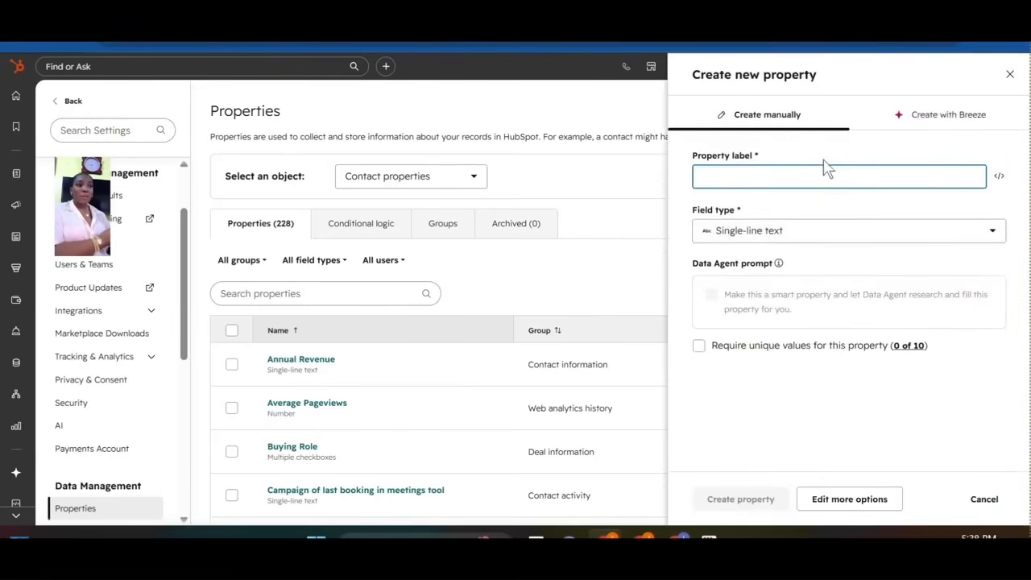
click(773, 230)
click(712, 324)
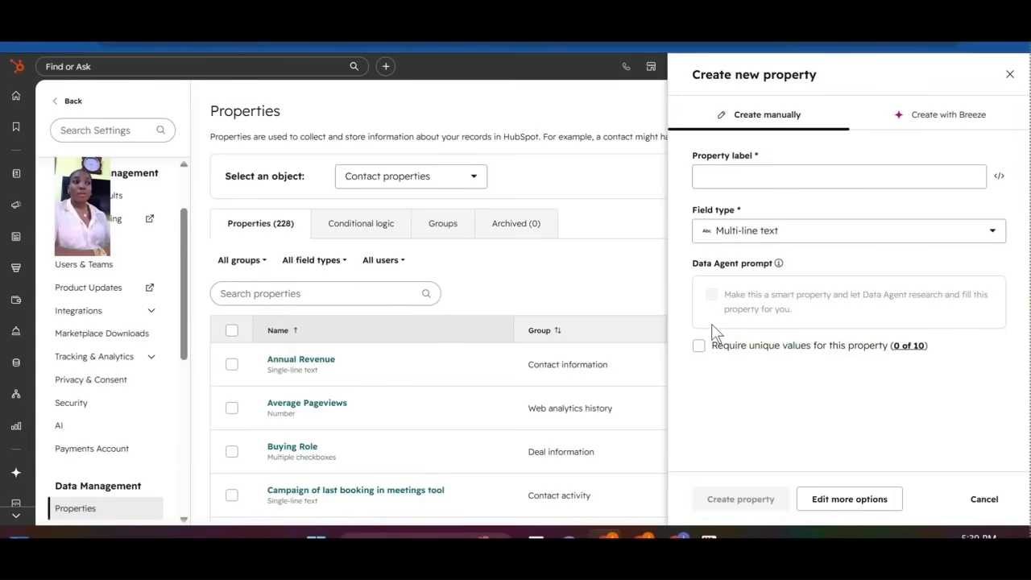
click(753, 186)
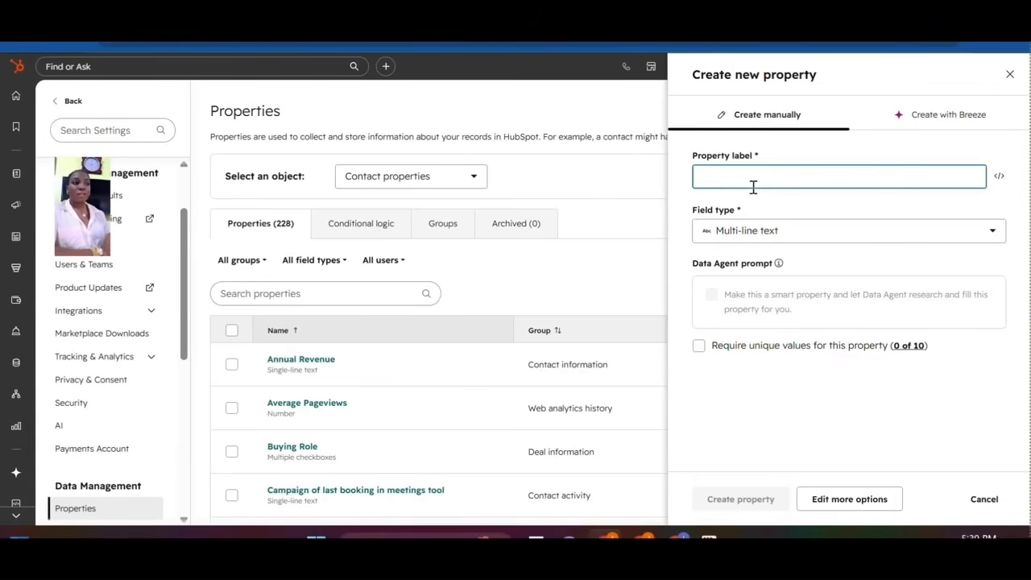
text(Descri)
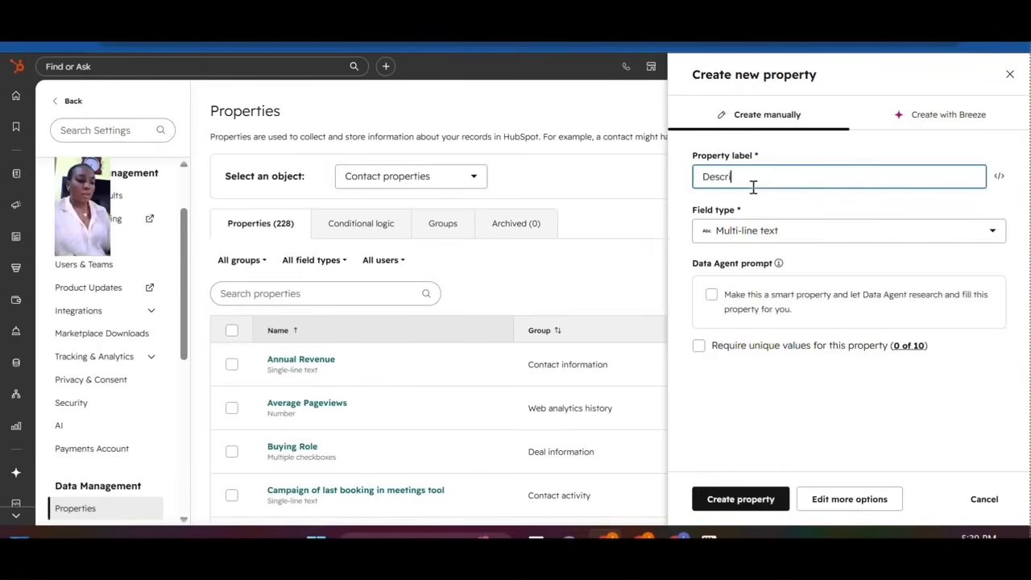
text(ption)
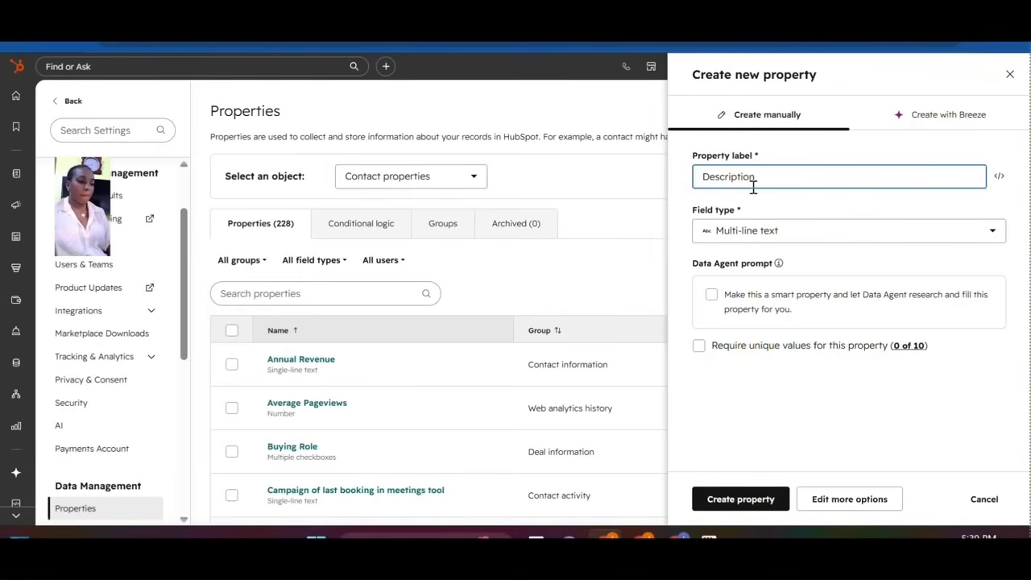
click(742, 501)
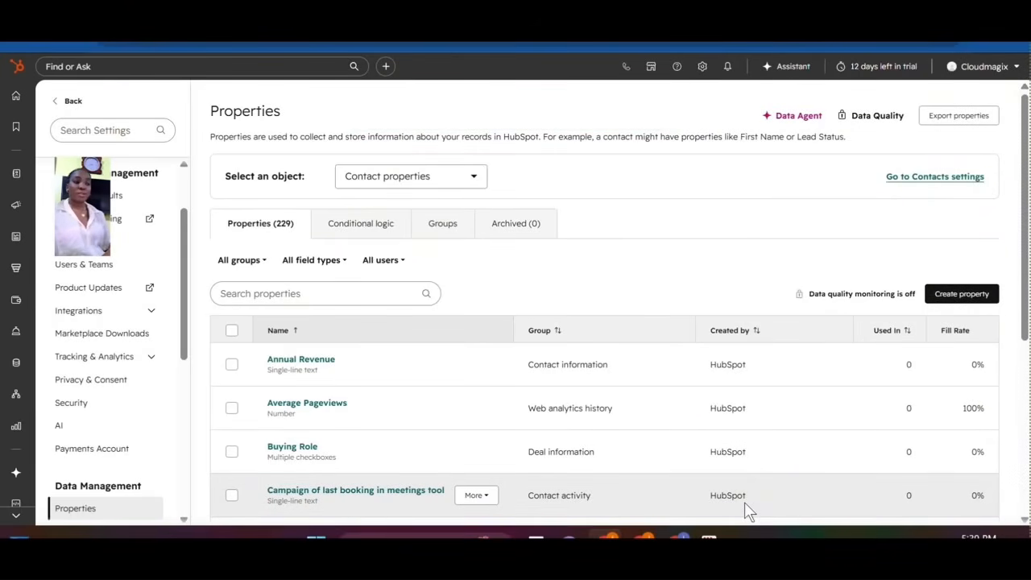
Create a Number contact property labelled 'Amount' with Currency number format.
click(953, 297)
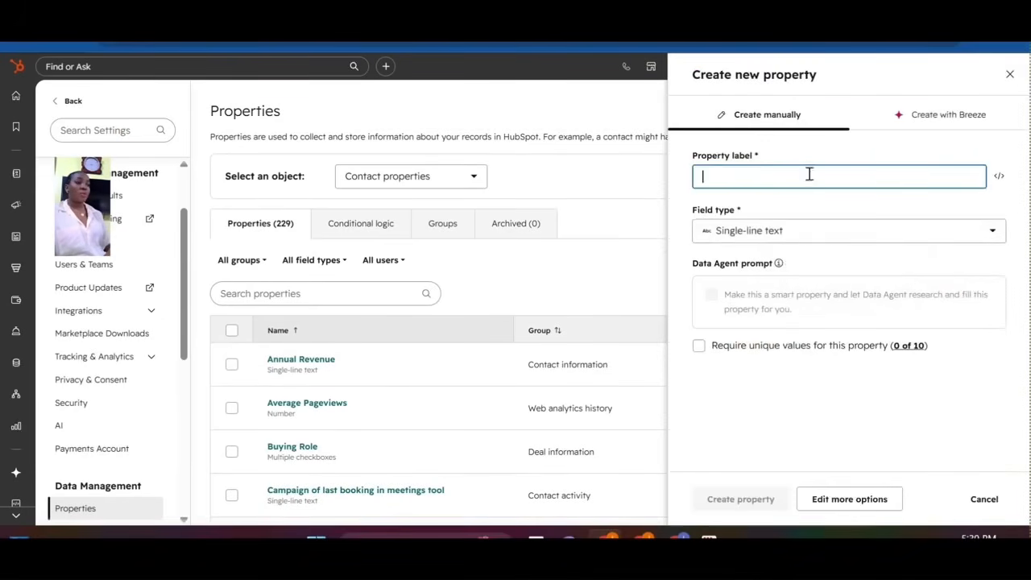
click(811, 236)
click(724, 345)
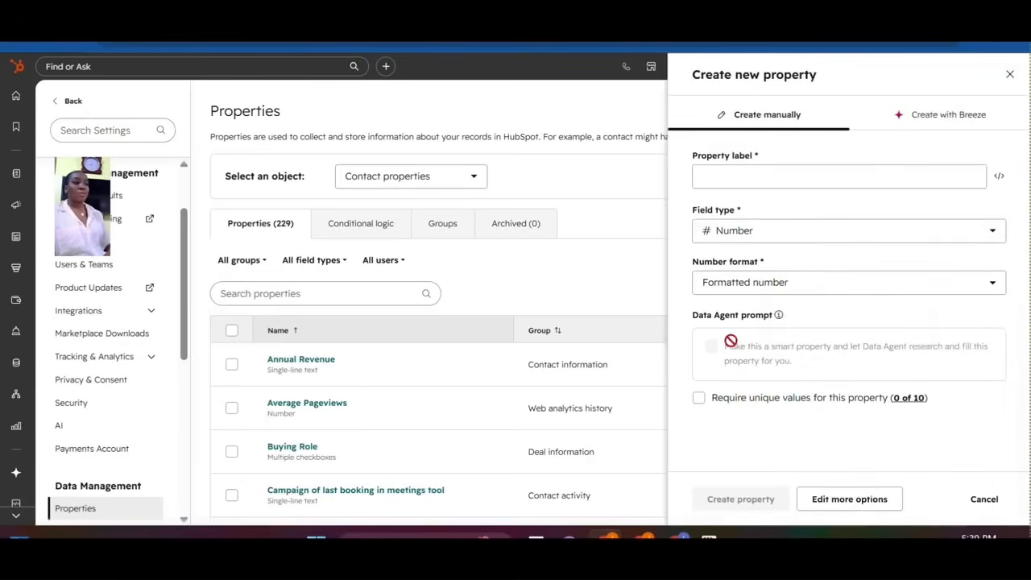
click(732, 178)
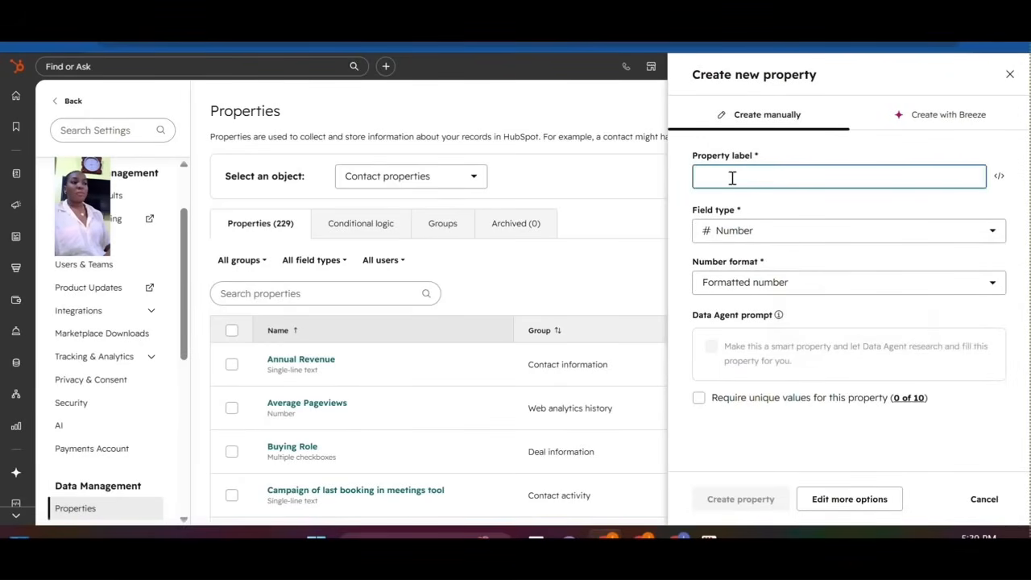
text(Amount)
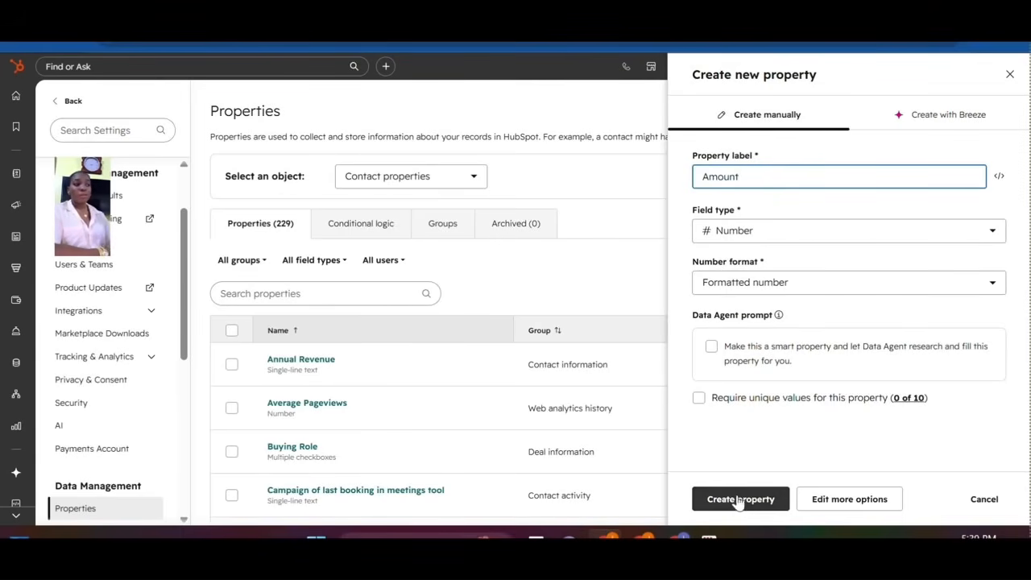
click(752, 278)
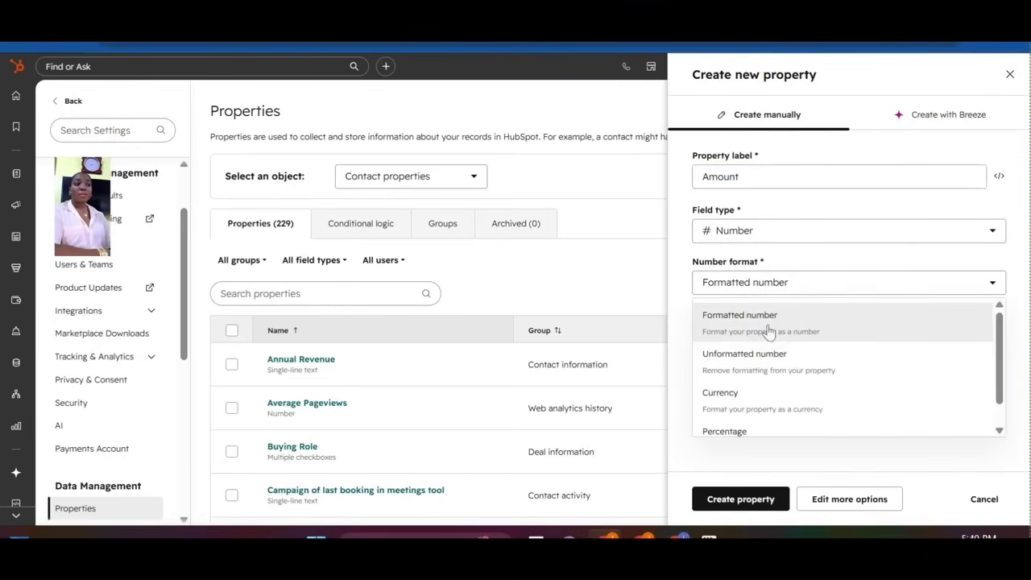
click(735, 396)
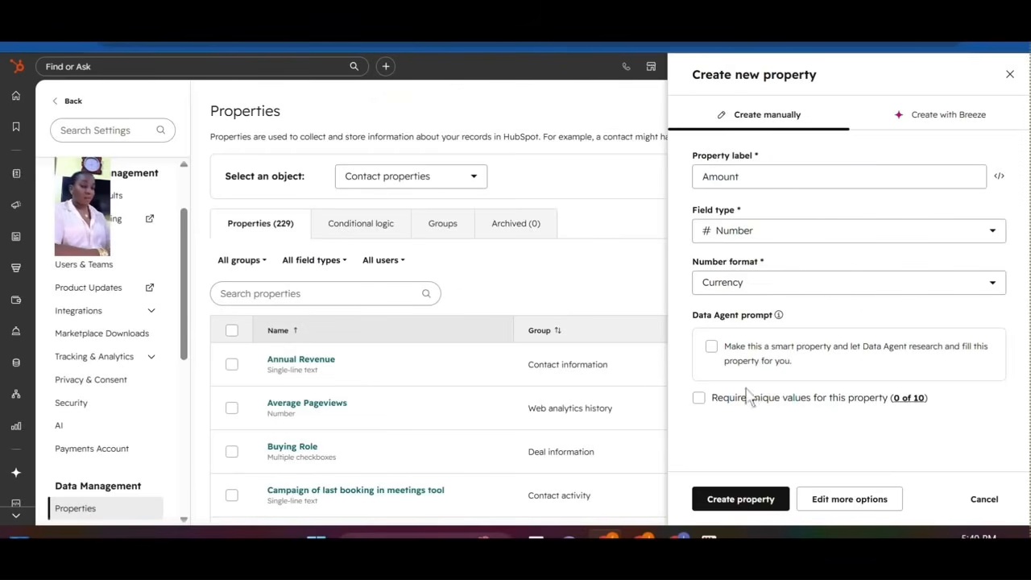
click(739, 510)
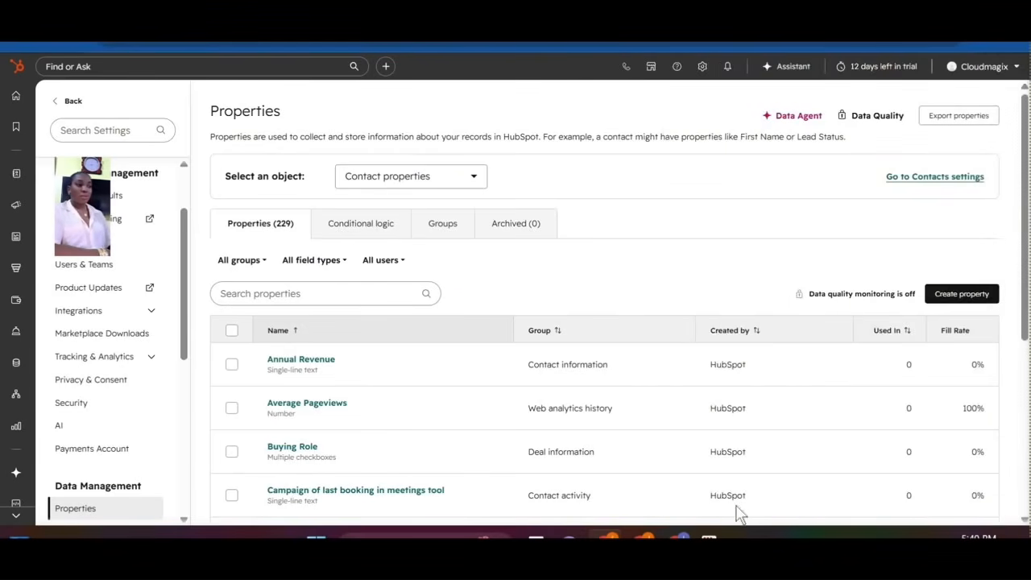
Create a Single checkbox contact property labelled 'Agent'.
click(959, 295)
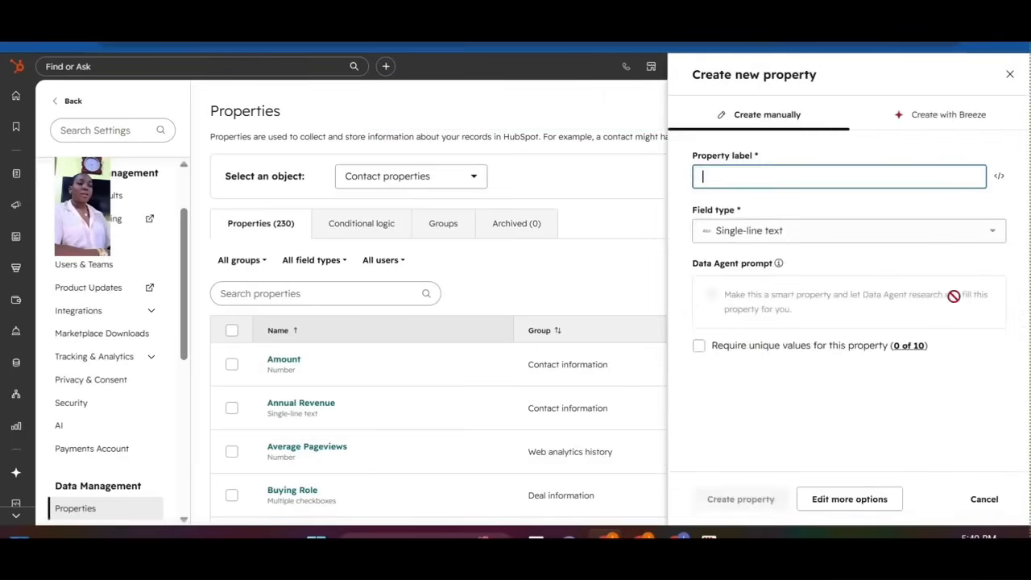
click(808, 231)
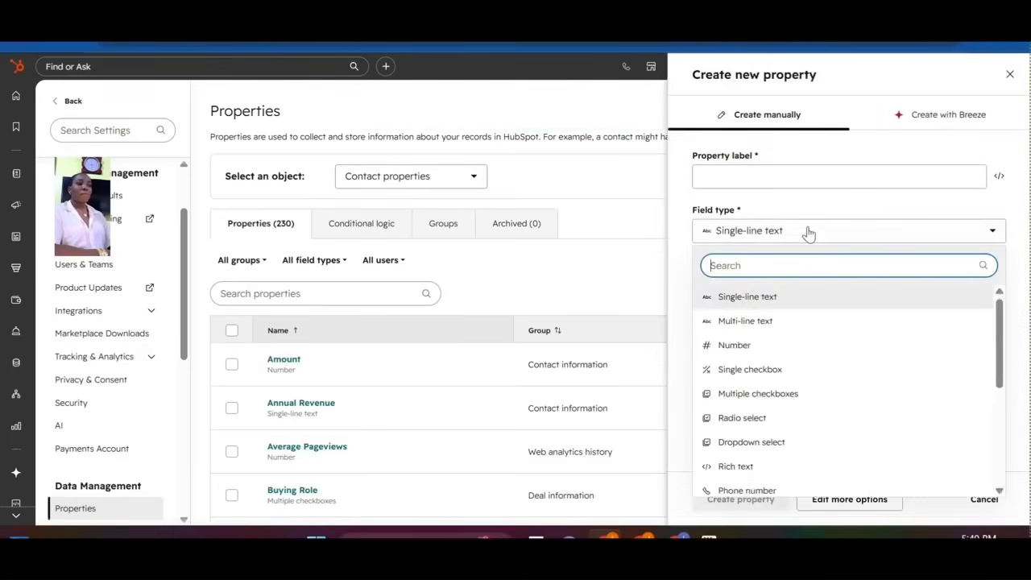
click(754, 371)
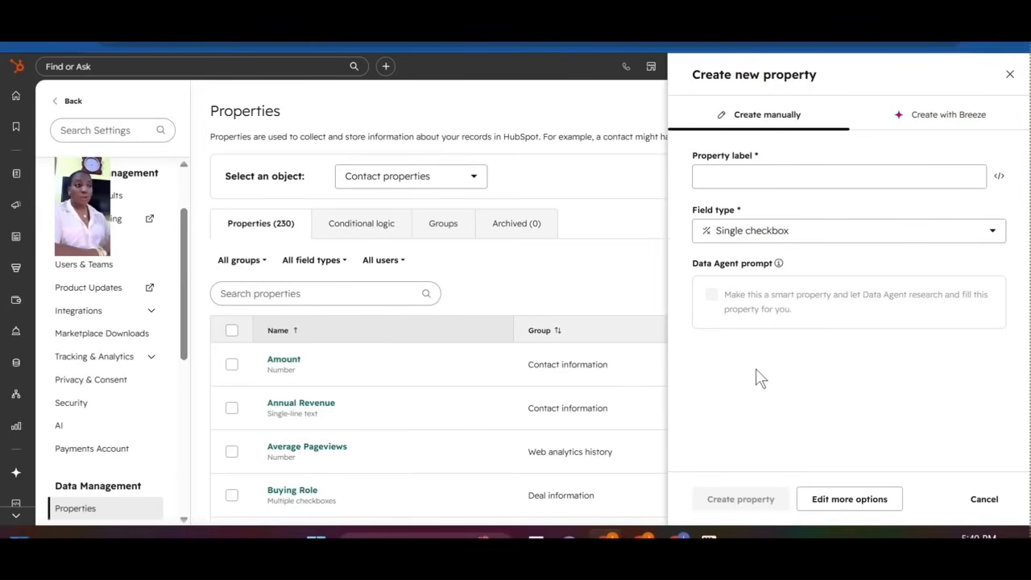
click(760, 174)
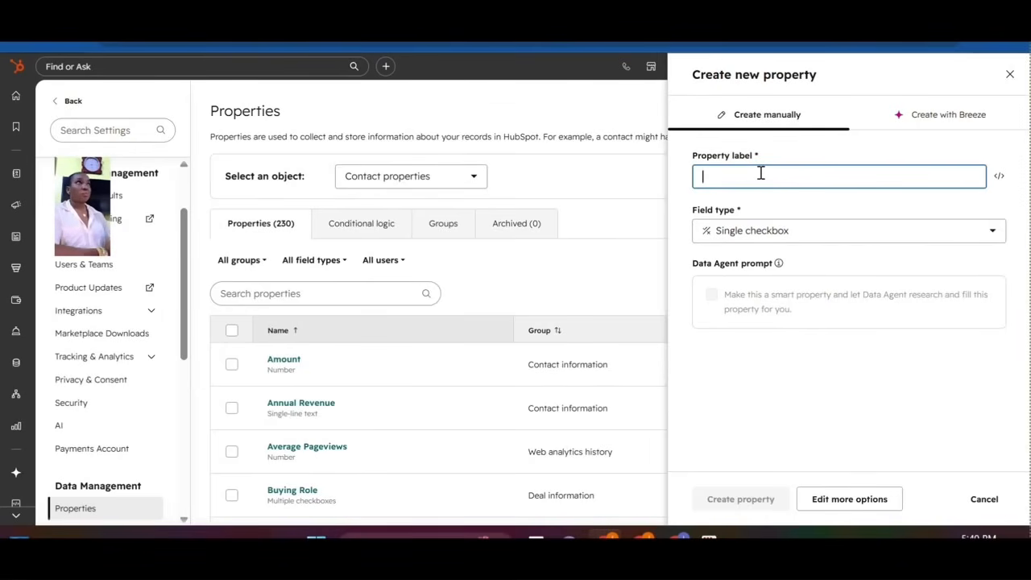
text(Agent)
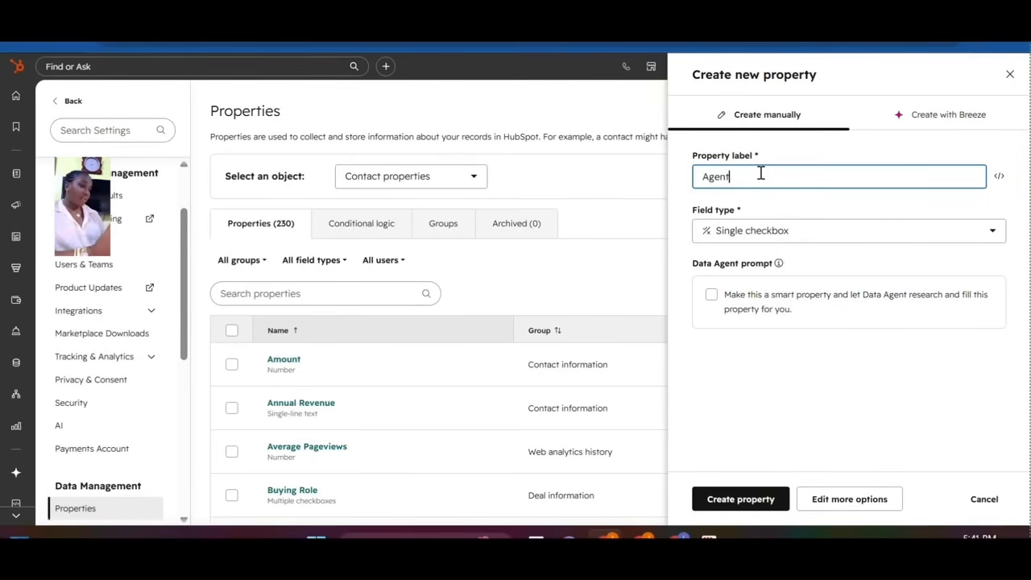
click(743, 501)
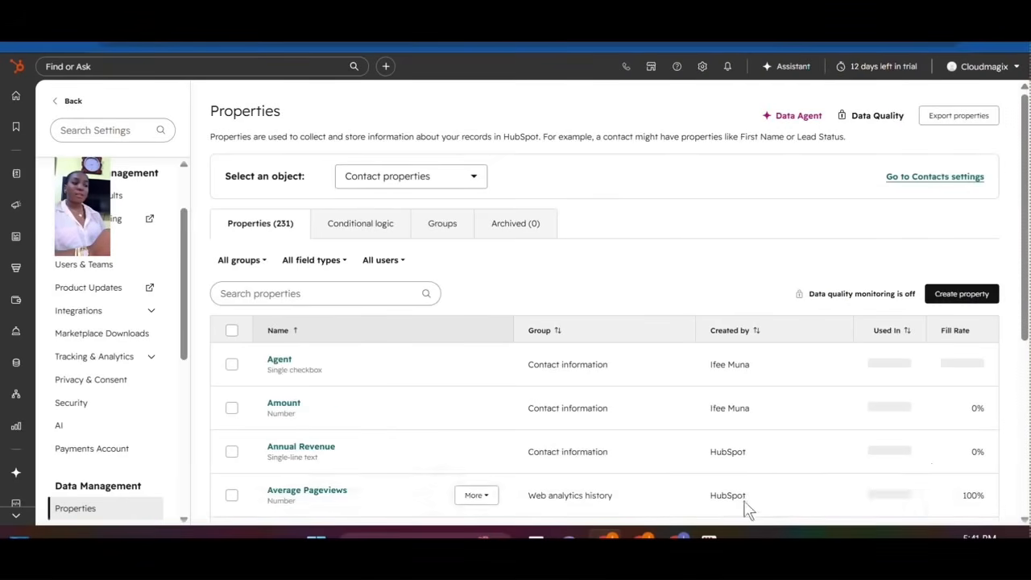
Start a Multiple checkboxes contact property labelled 'Buyer Type'.
click(943, 294)
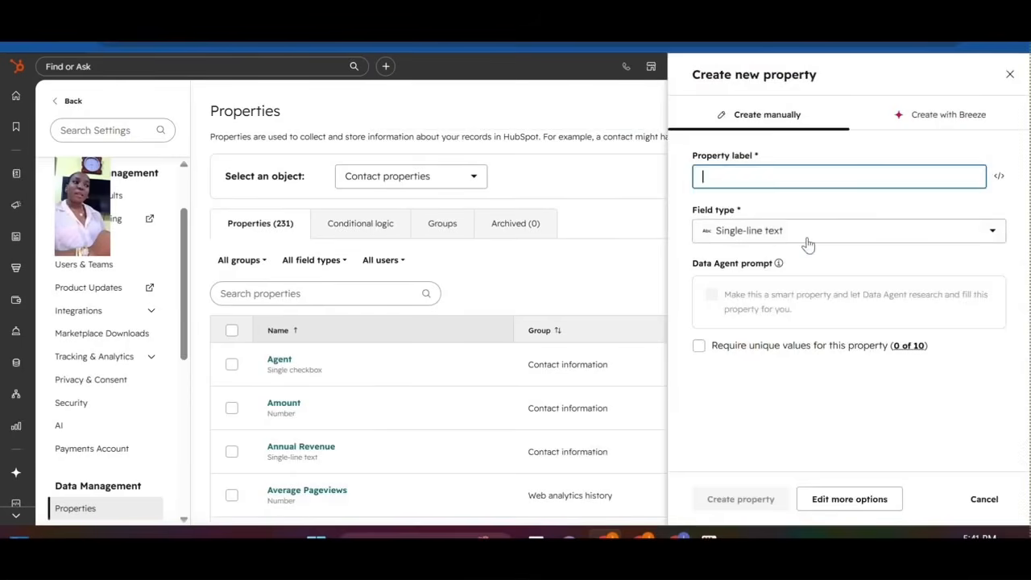
click(807, 243)
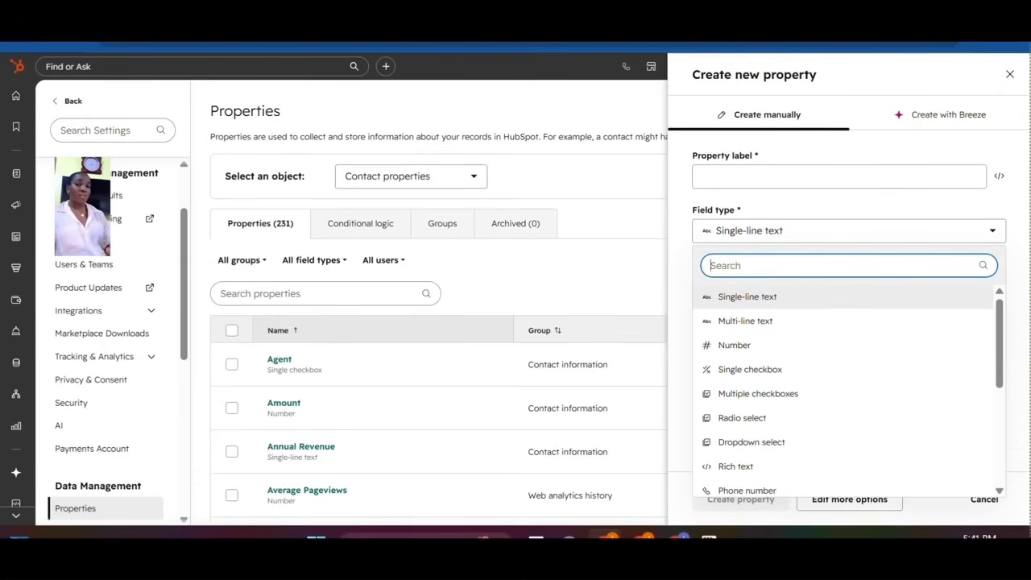
click(708, 537)
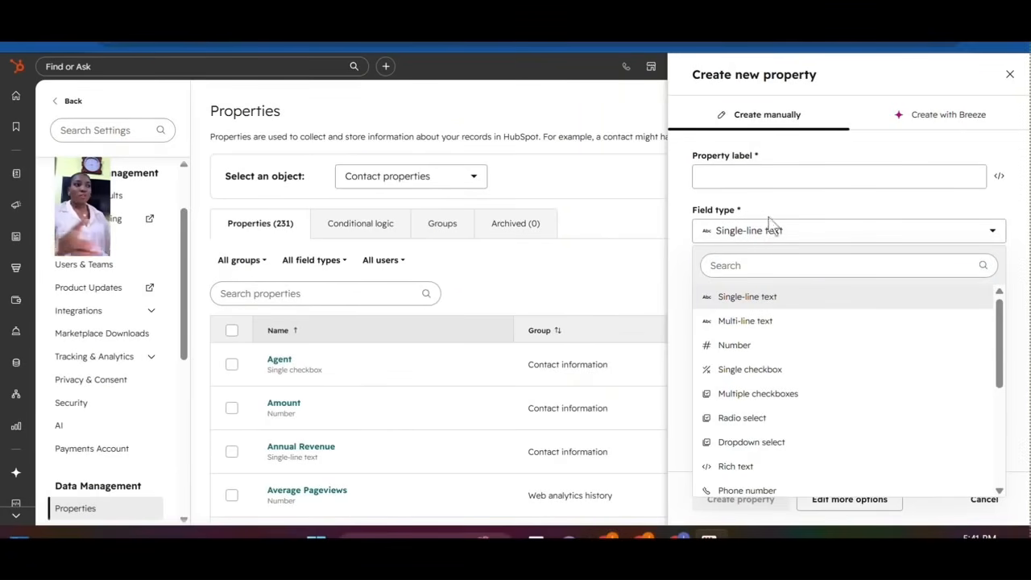
click(798, 395)
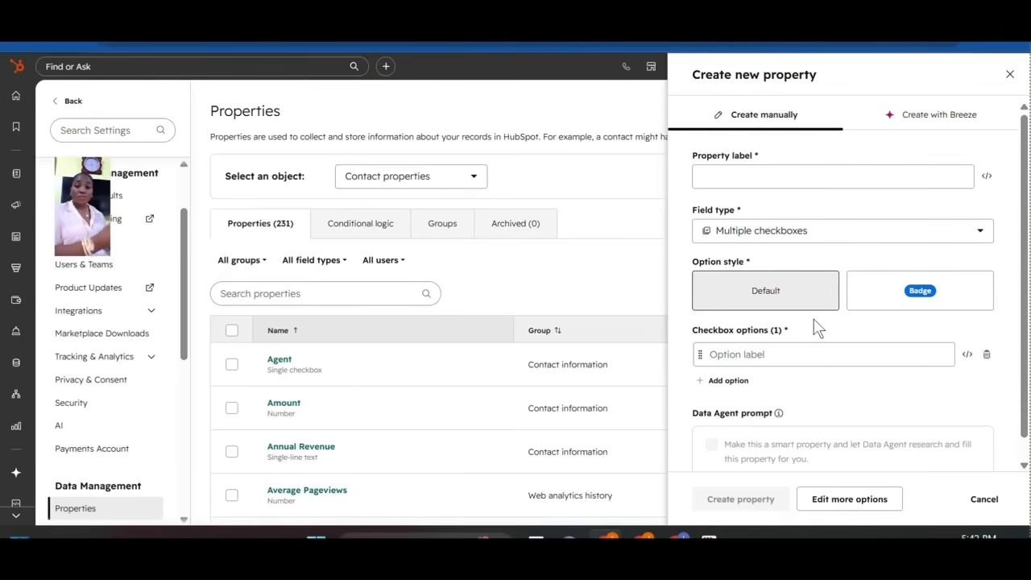
click(749, 173)
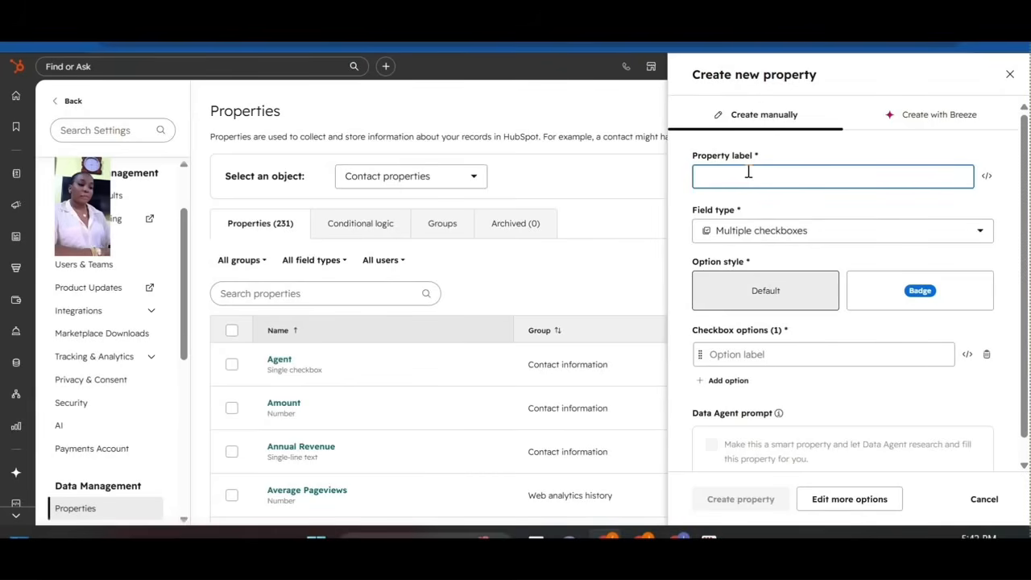
text(Buy)
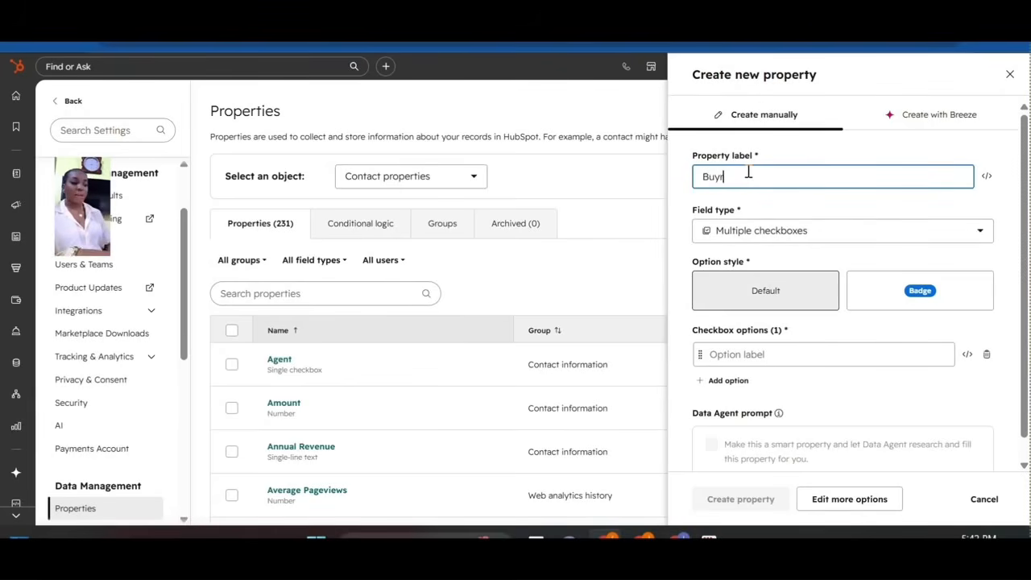
text(er)
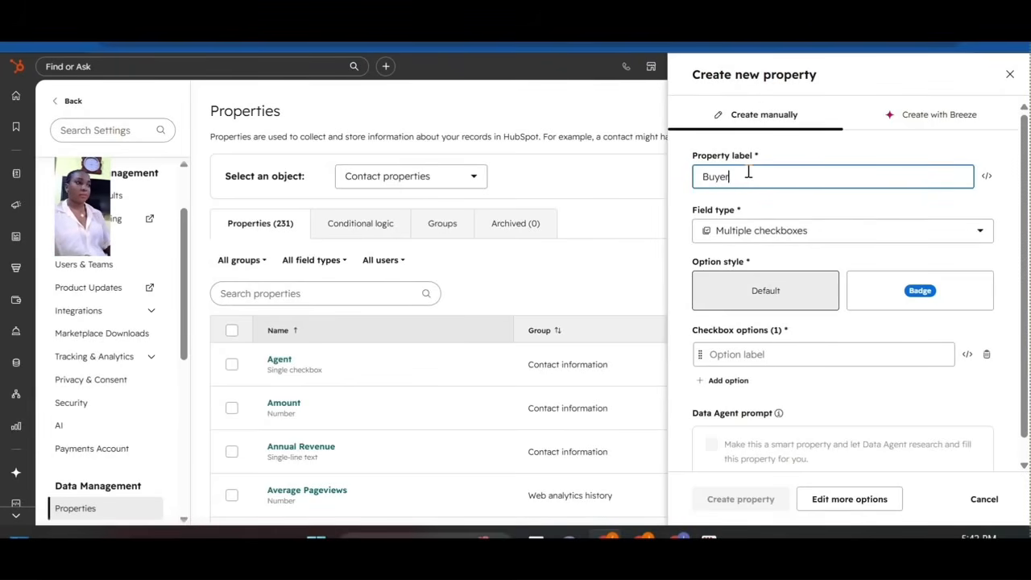
text( Type)
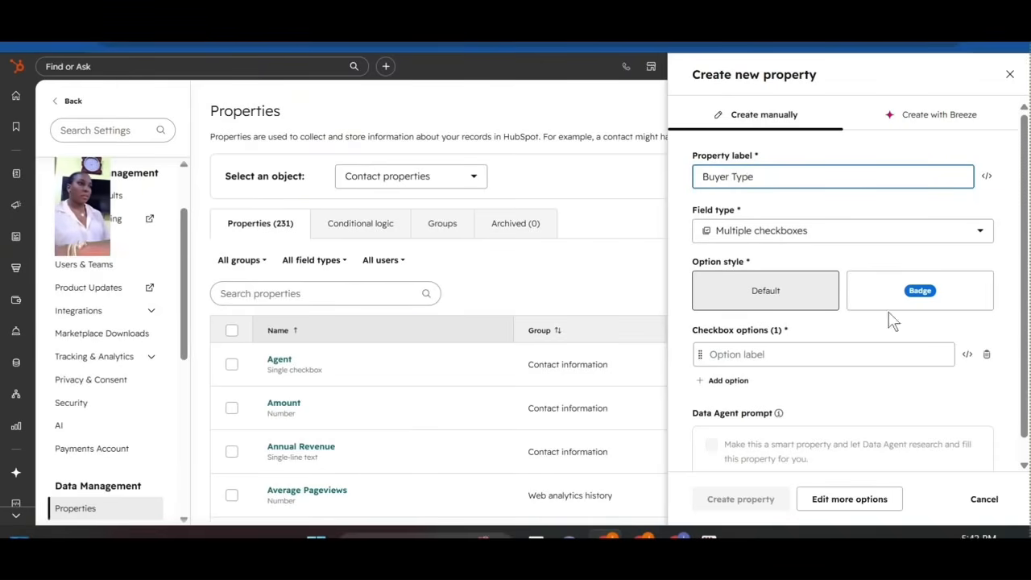
Add checkbox options Agent, Buyer and Broker, then create the property.
click(764, 358)
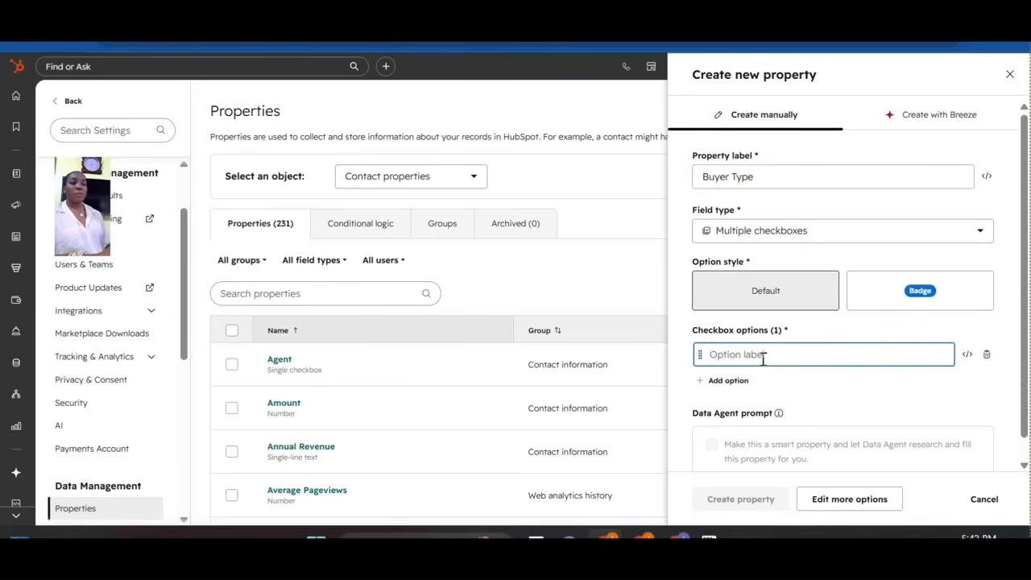
text(Agent)
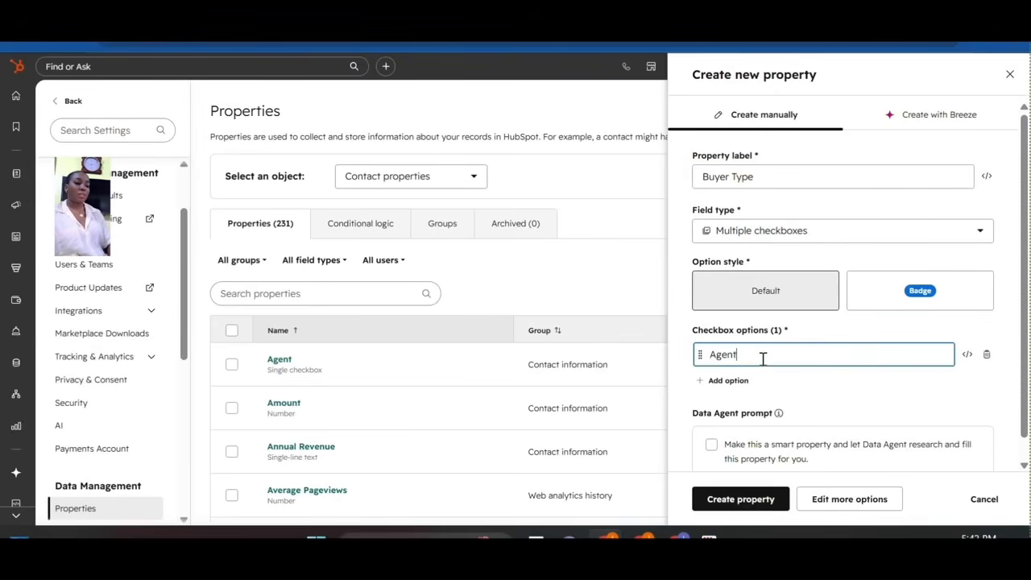
key(Return)
text(Buyer)
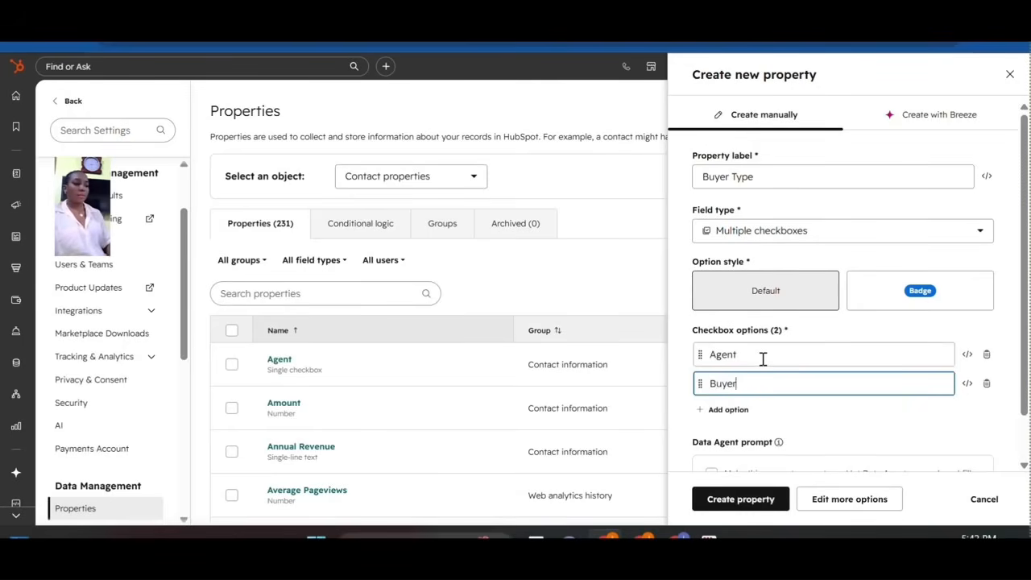
key(Return)
text(S)
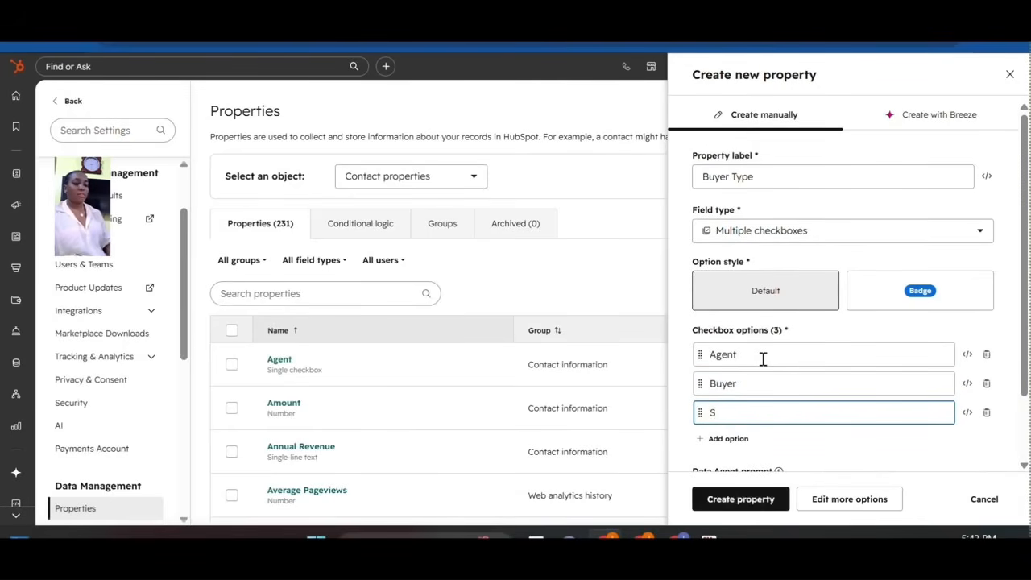
key(BackSpace)
text(Broker)
drag(1030, 366, 1025, 412)
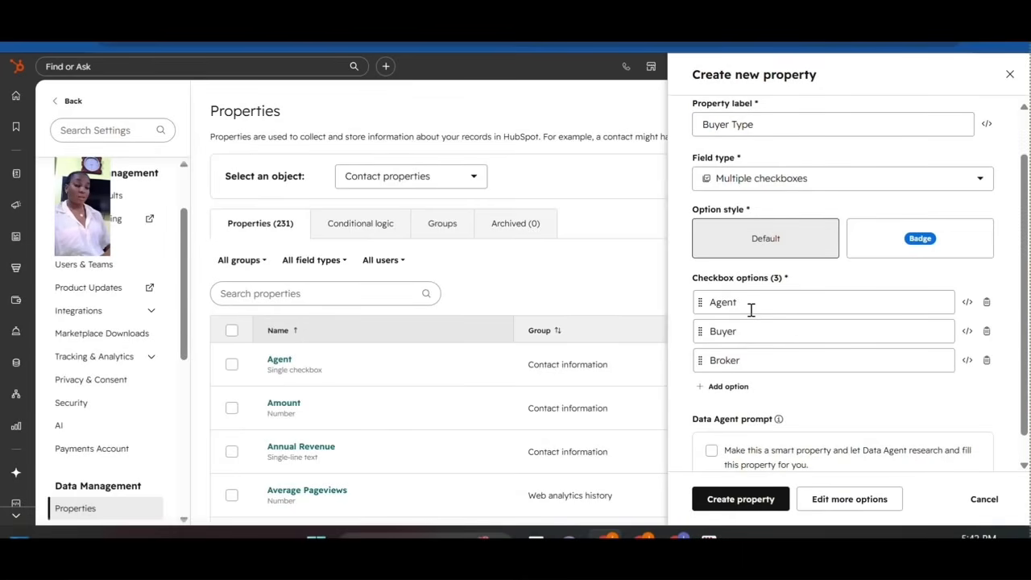
click(755, 501)
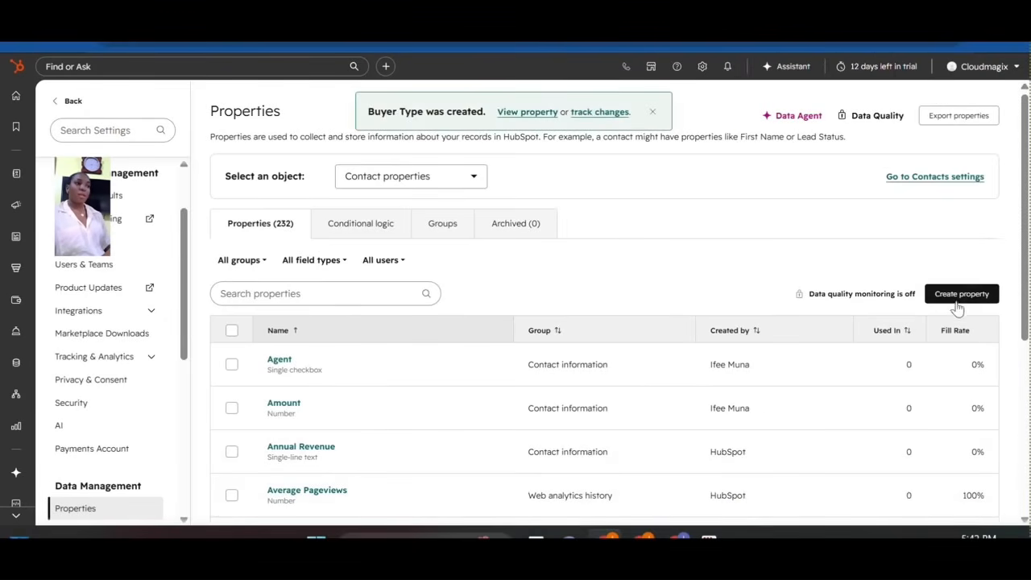
Begin a new Radio select contact property, ready to enter its label.
click(960, 294)
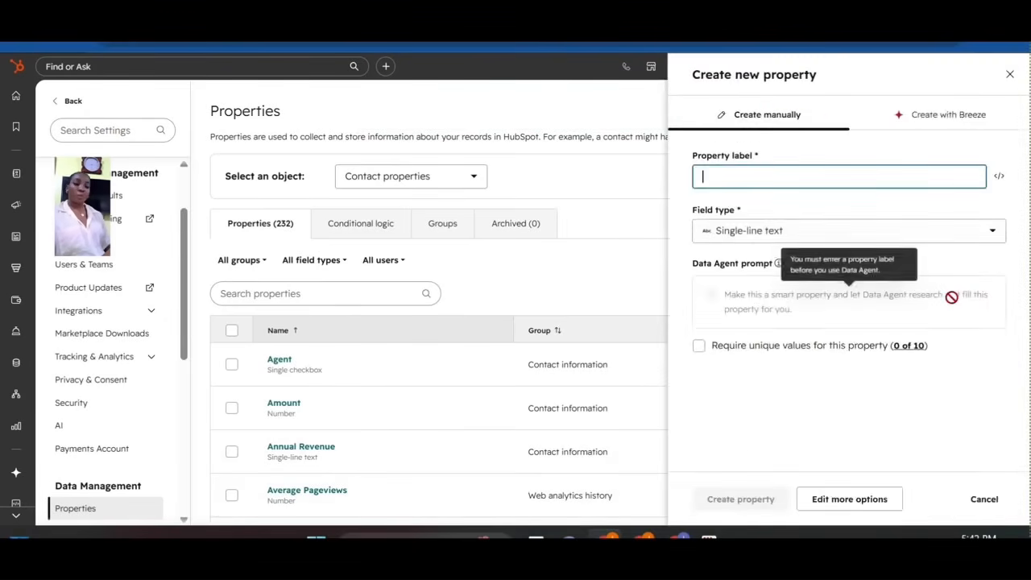
click(810, 231)
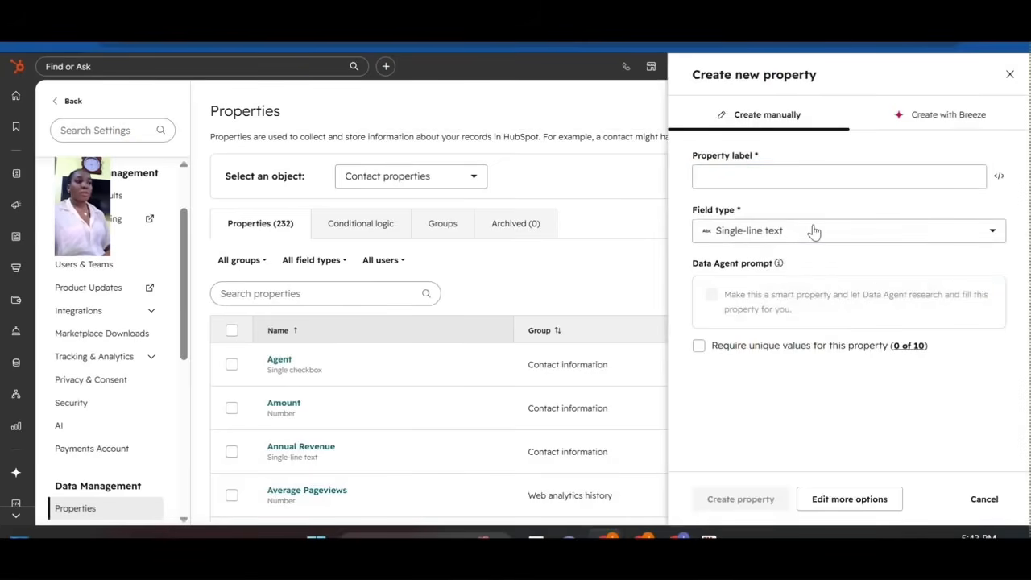
click(738, 419)
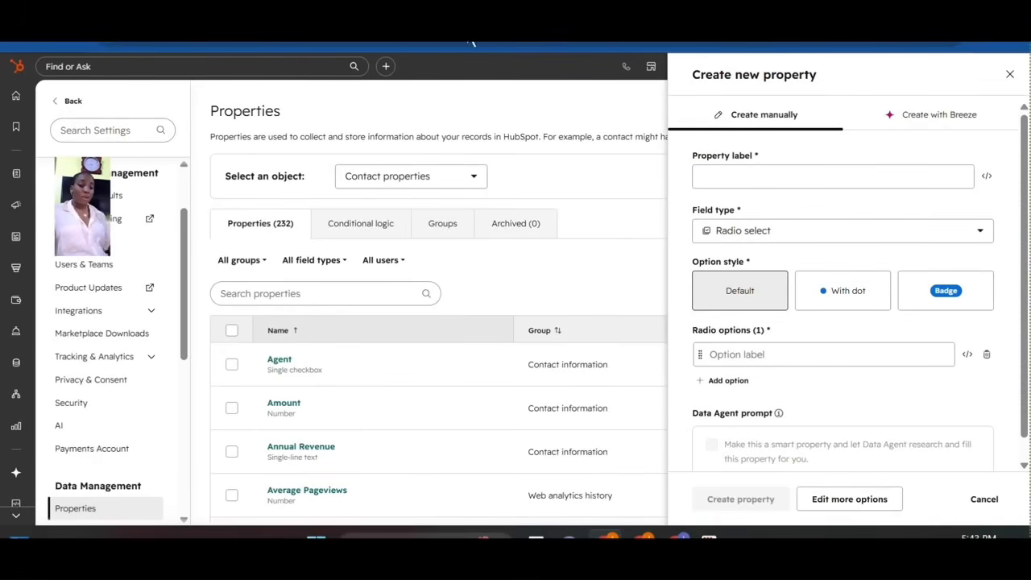
click(725, 179)
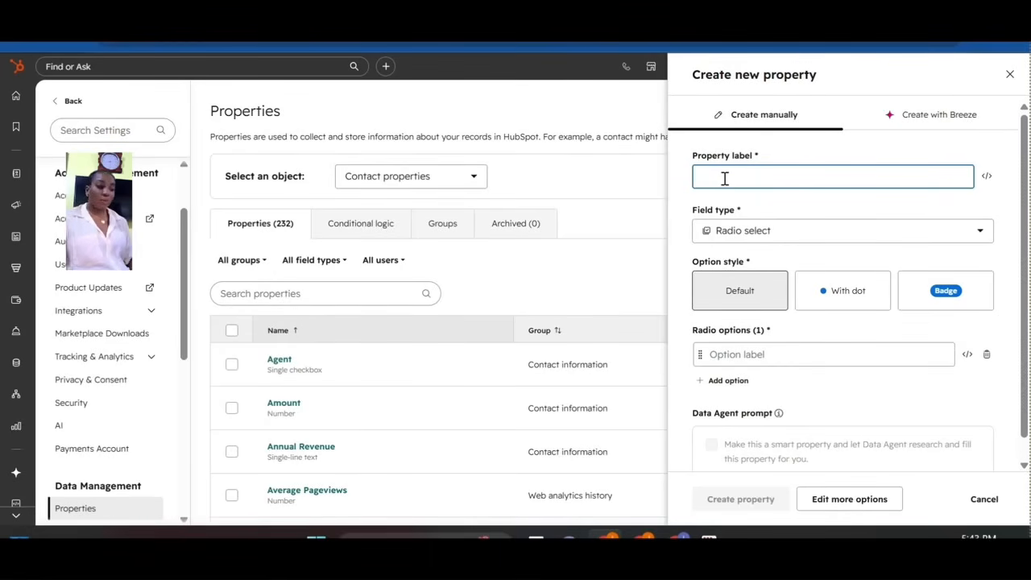
Label the property 'Currency' instead of 'Payment Preference' and choose the With dot style.
text(Pa)
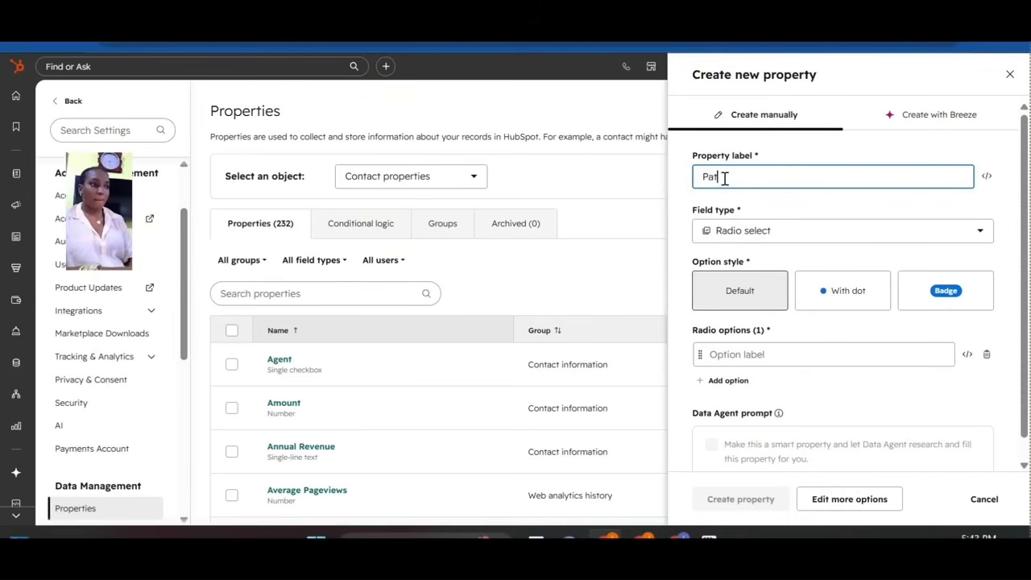
text(yment)
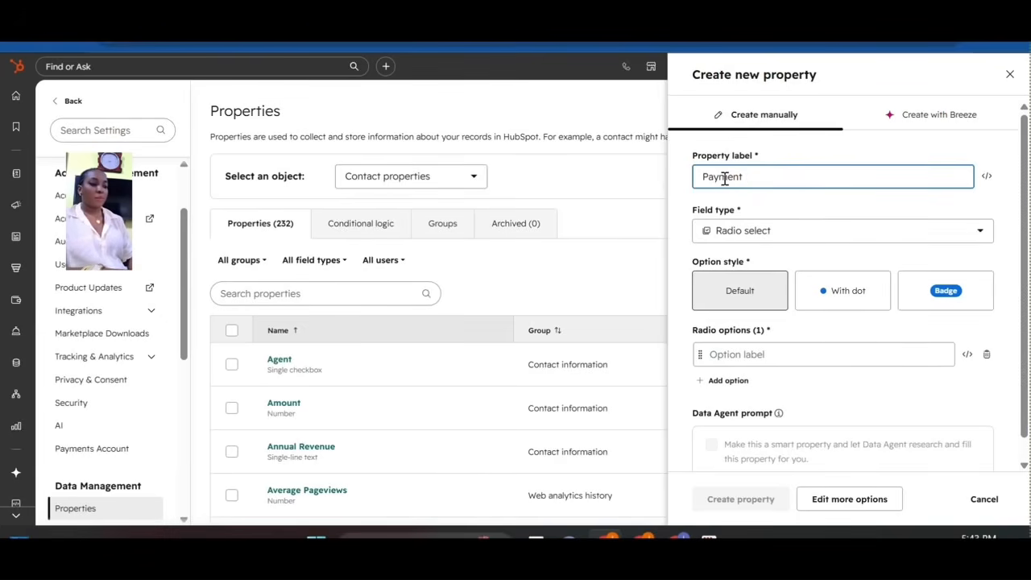
text( Prefere)
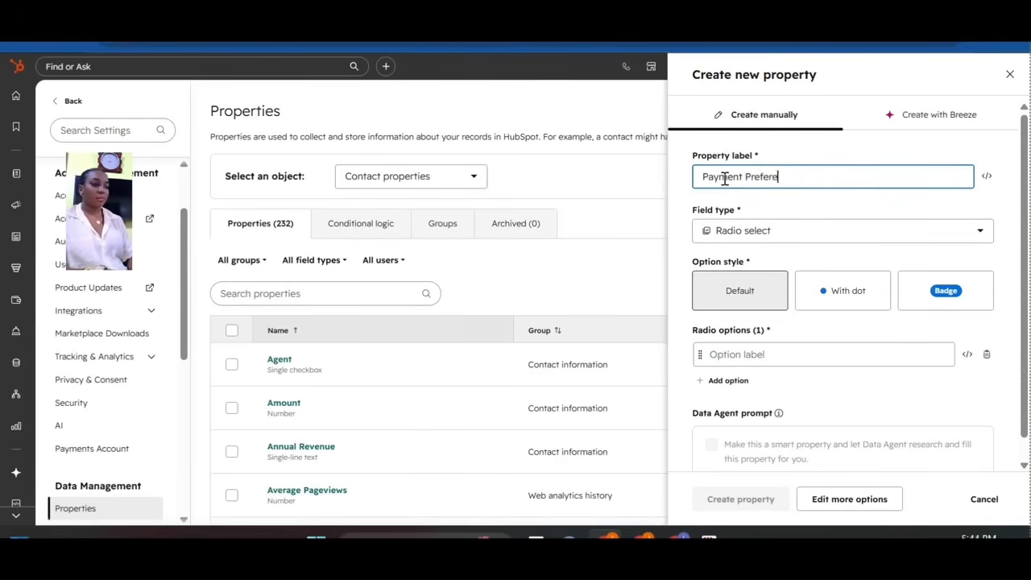
text(nce)
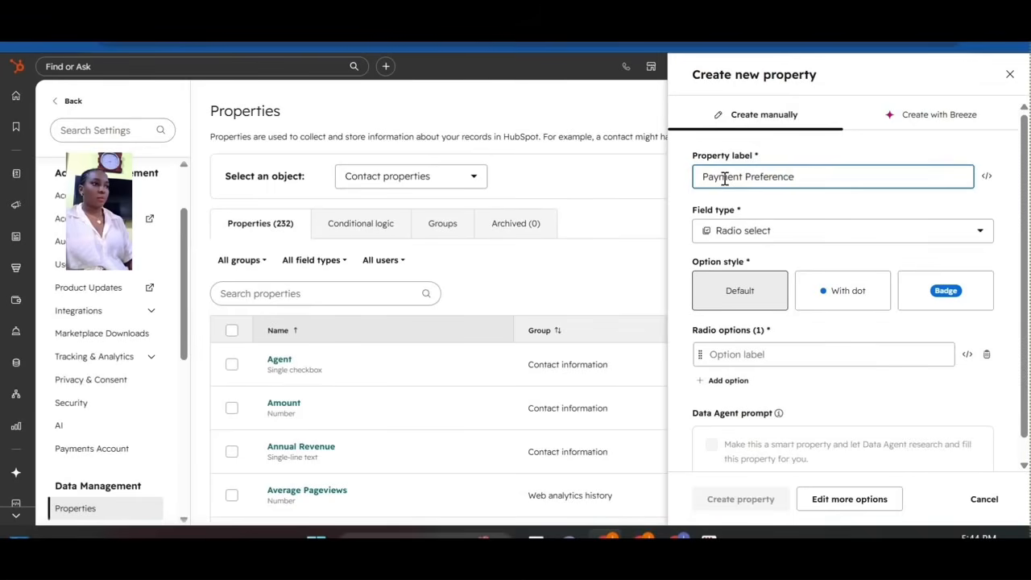
key(BackSpace)
key(BackSpace)
key(BackSpace)
key(BackSpace)
key(BackSpace)
key(BackSpace)
key(BackSpace)
key(BackSpace)
key(BackSpace)
key(BackSpace)
key(BackSpace)
key(BackSpace)
key(BackSpace)
key(BackSpace)
key(BackSpace)
key(BackSpace)
key(BackSpace)
key(BackSpace)
text(C)
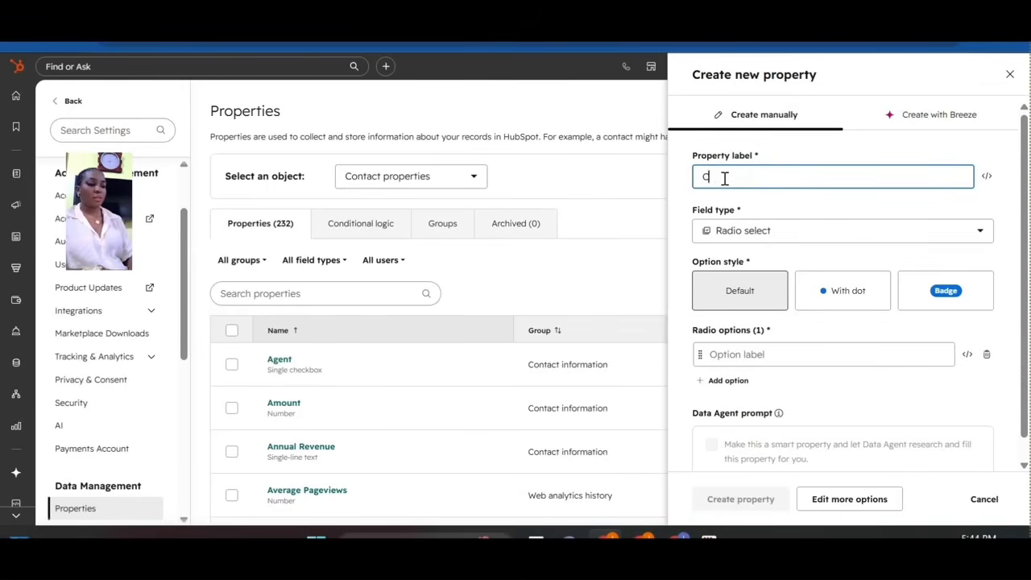
text(urrenc)
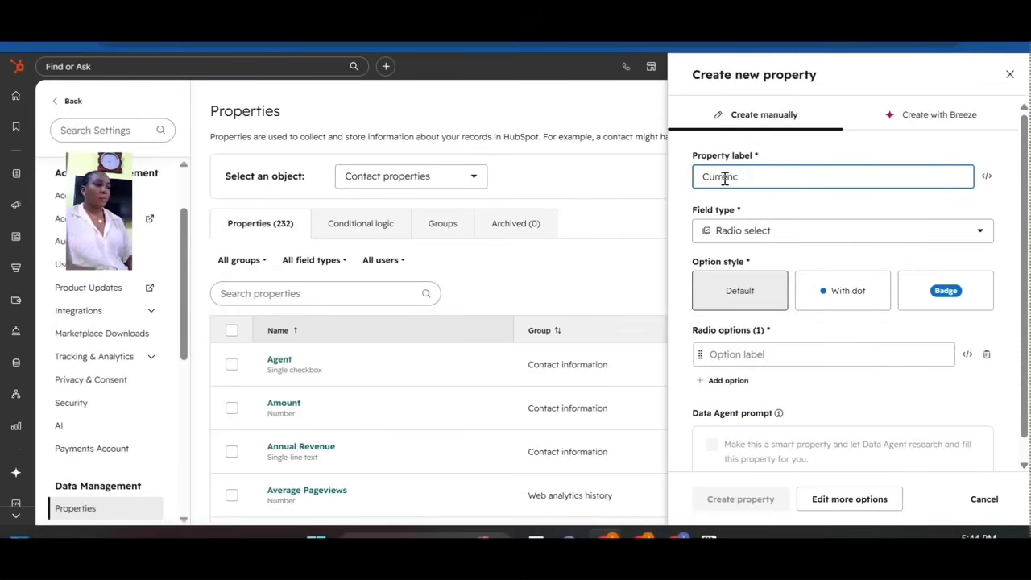
text(y)
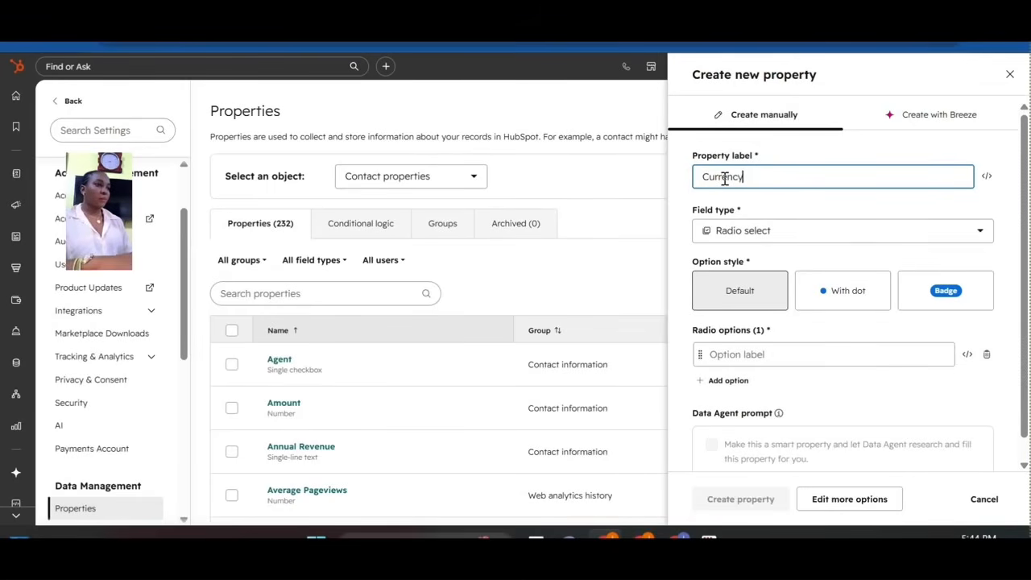
click(824, 295)
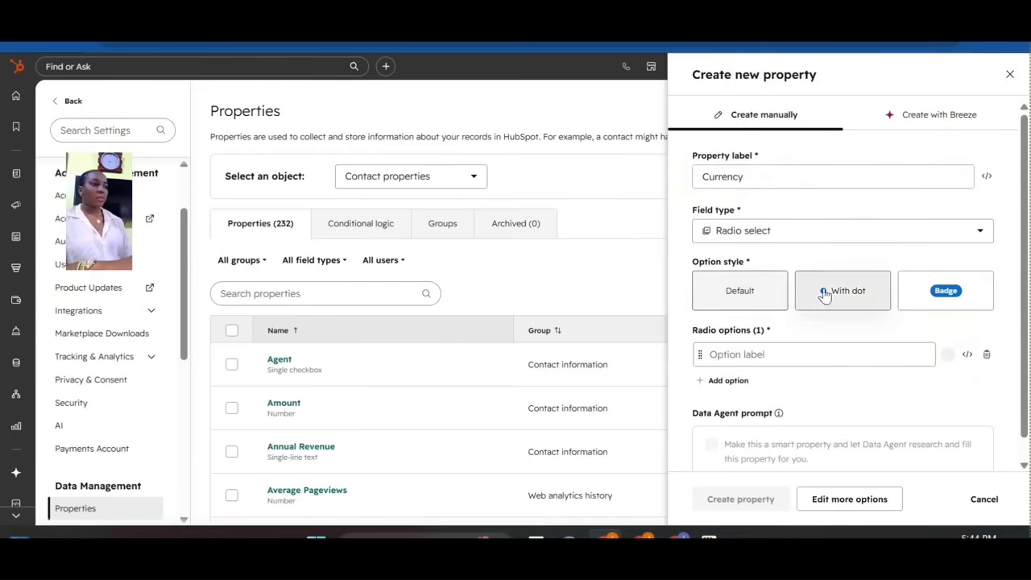
Add the radio options Pounds, Euro, Dollars, Naira and Rupis.
click(776, 359)
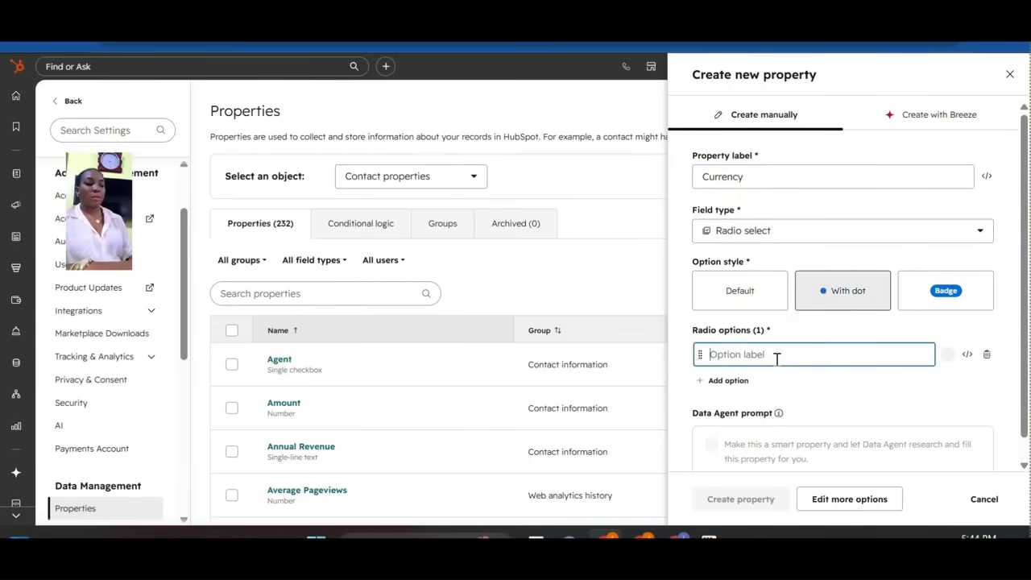
text(Pound)
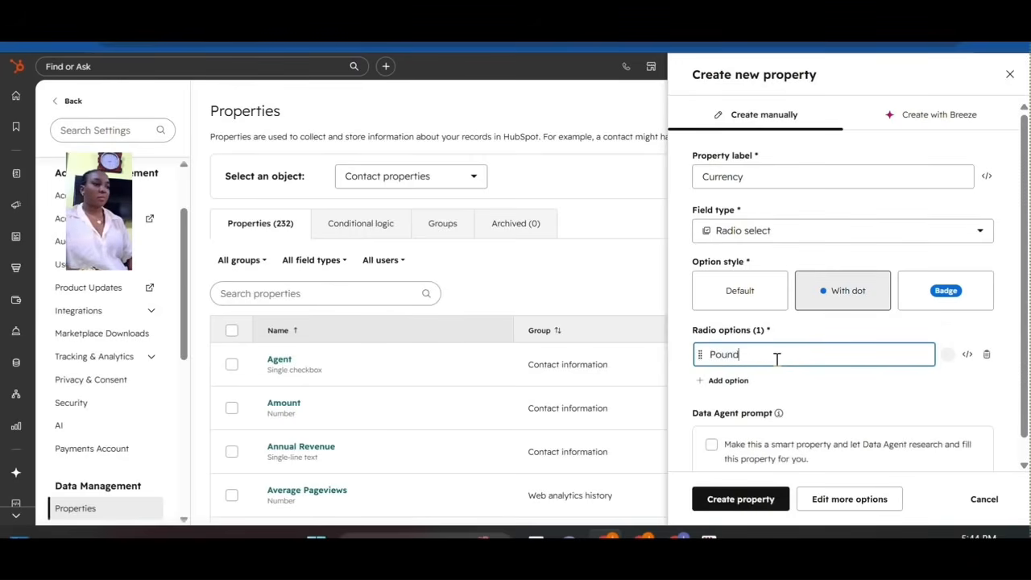
text(s)
key(Return)
text(E)
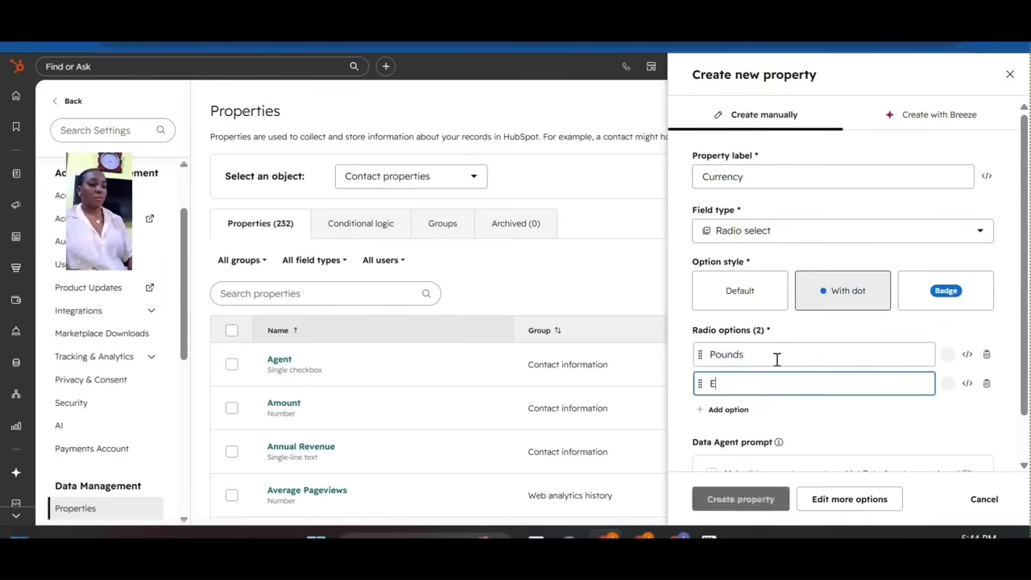
text(uro)
key(Return)
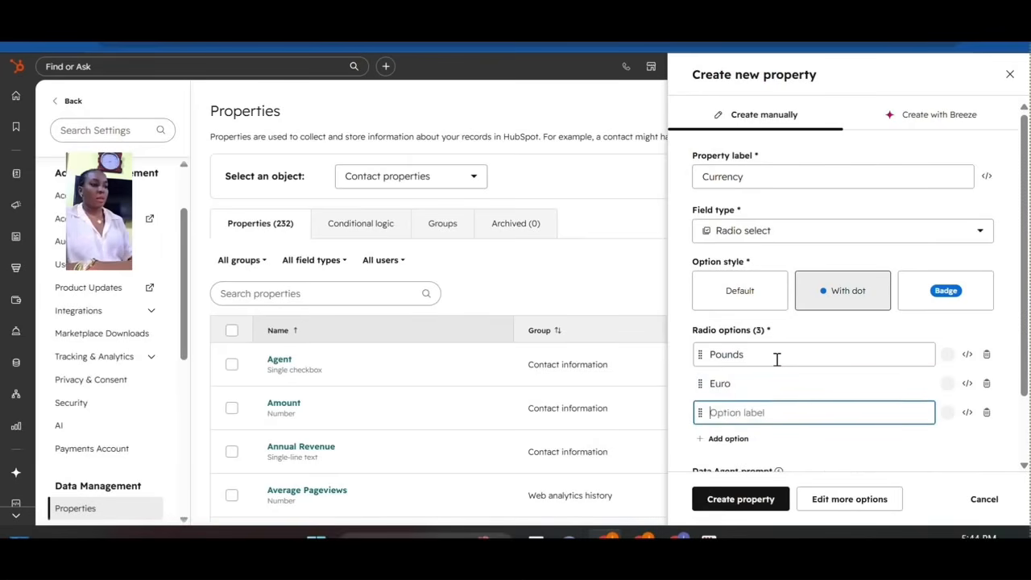
text(Do)
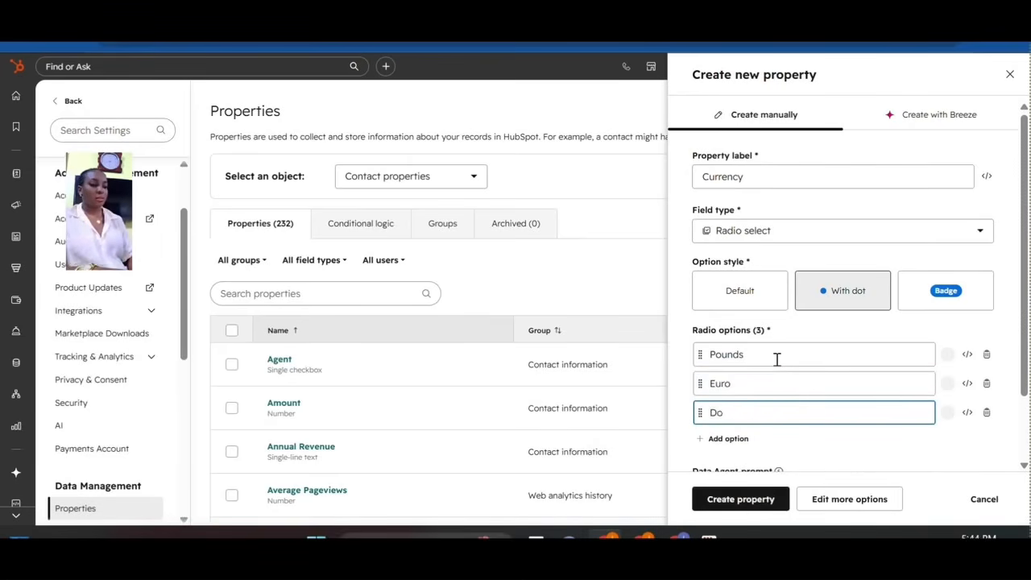
text(llars)
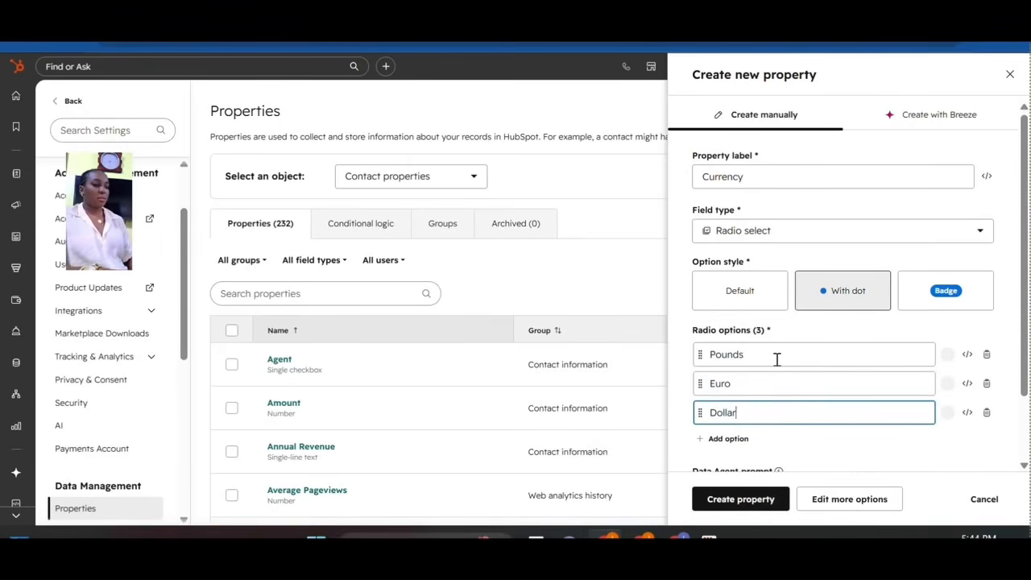
key(Return)
text(Naira)
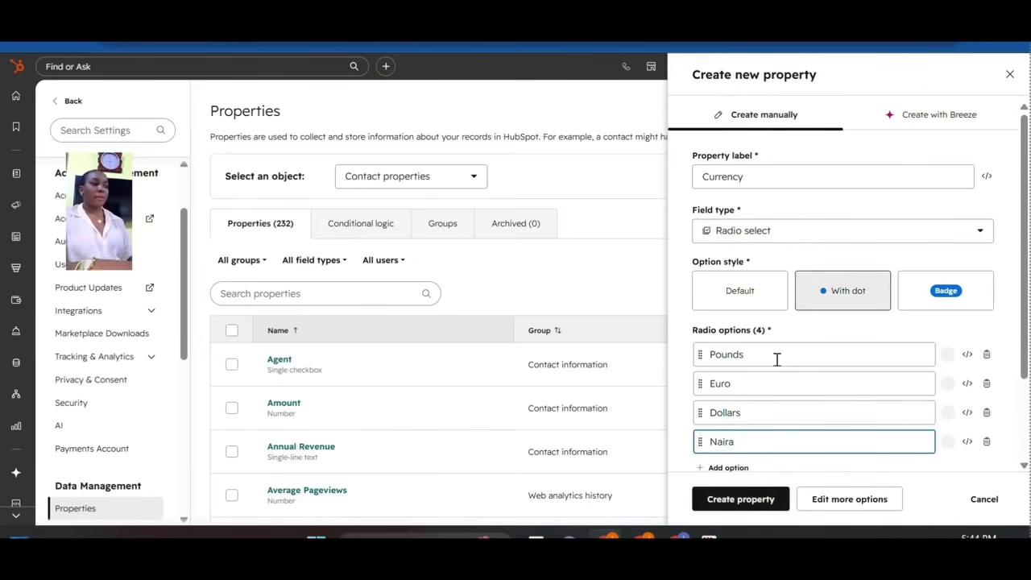
drag(1024, 330, 1015, 406)
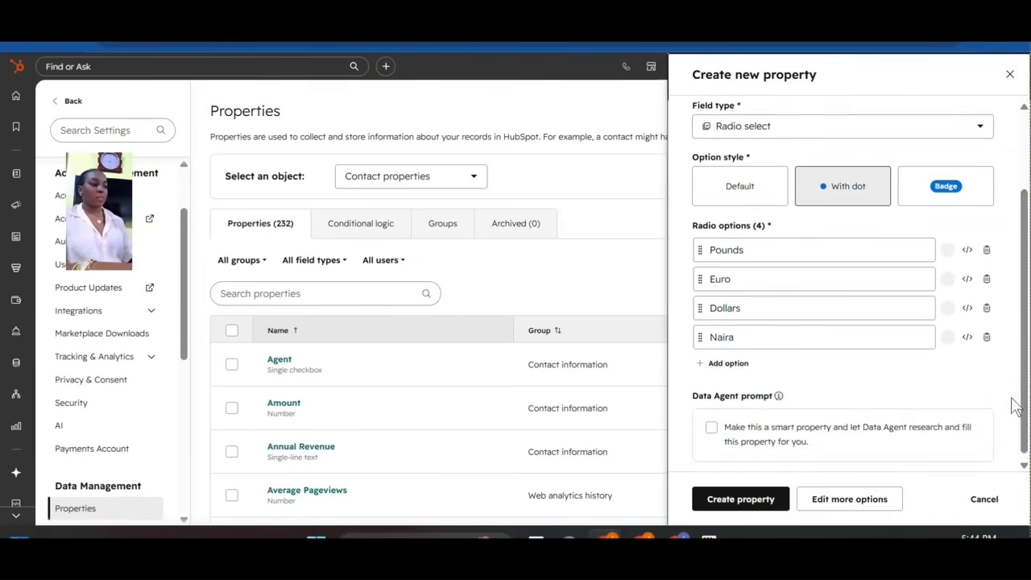
click(719, 363)
text(R)
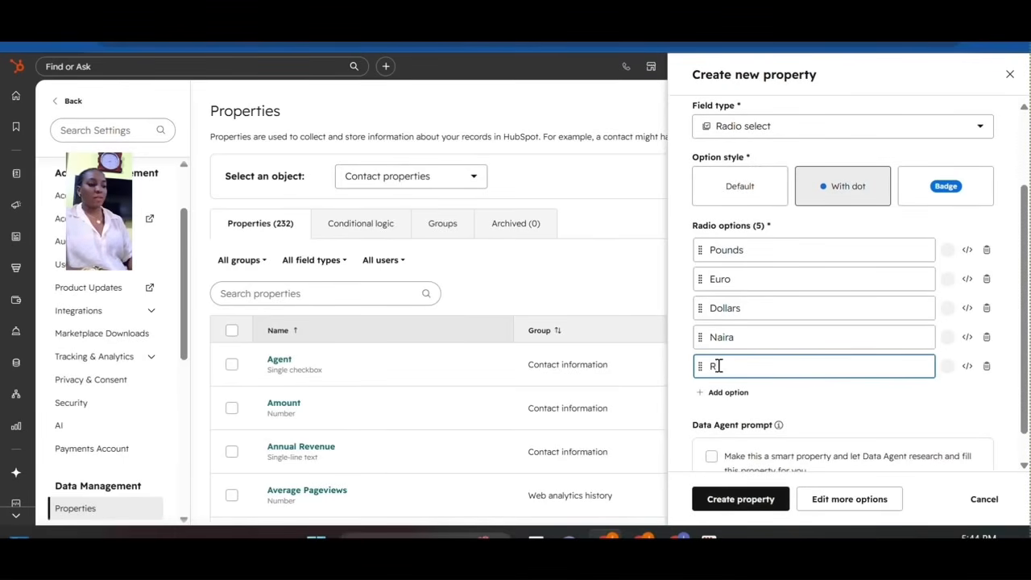
text(upis)
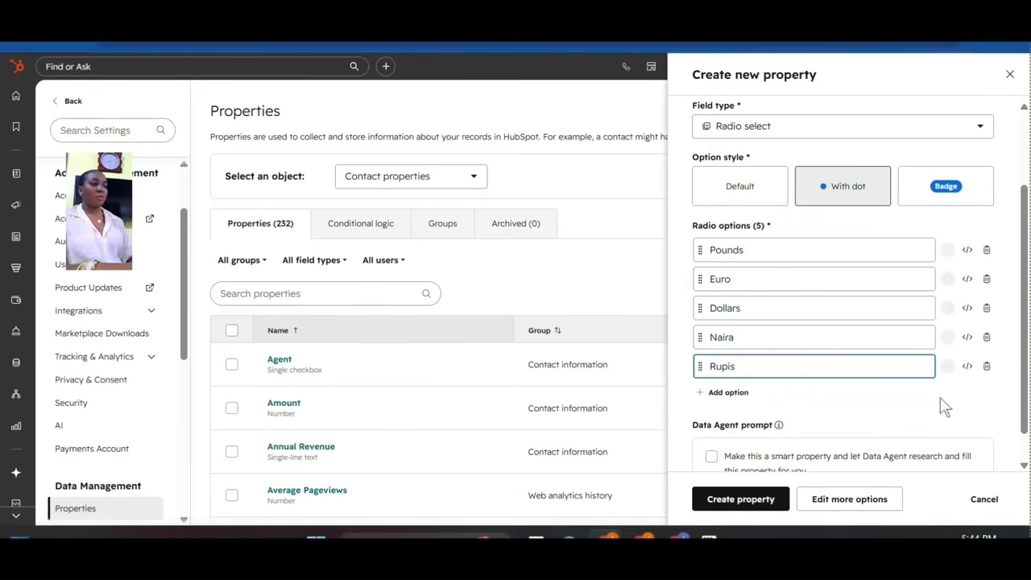
drag(1025, 341, 1024, 358)
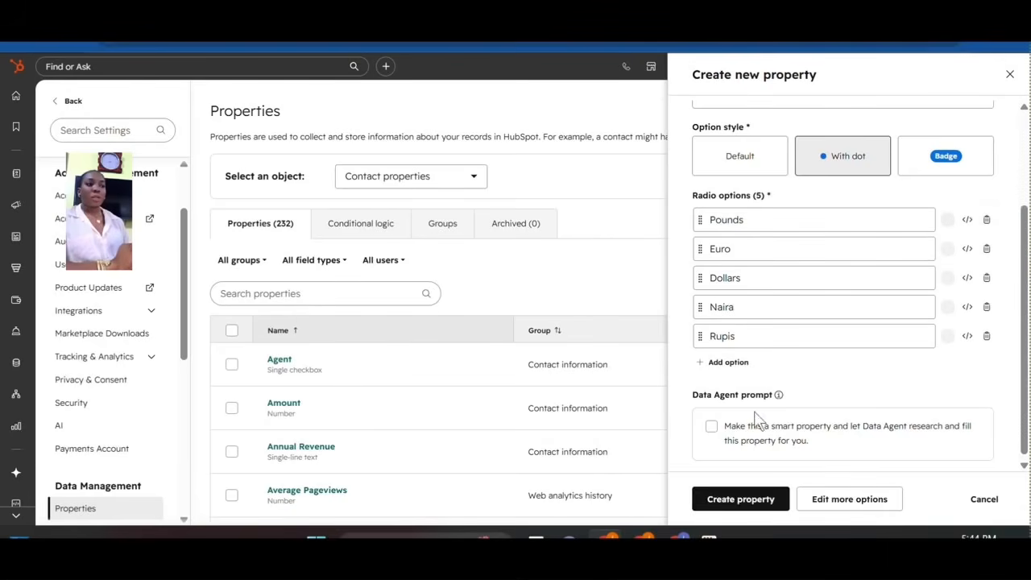
Save the Currency property and start a new Dropdown select contact property.
click(737, 508)
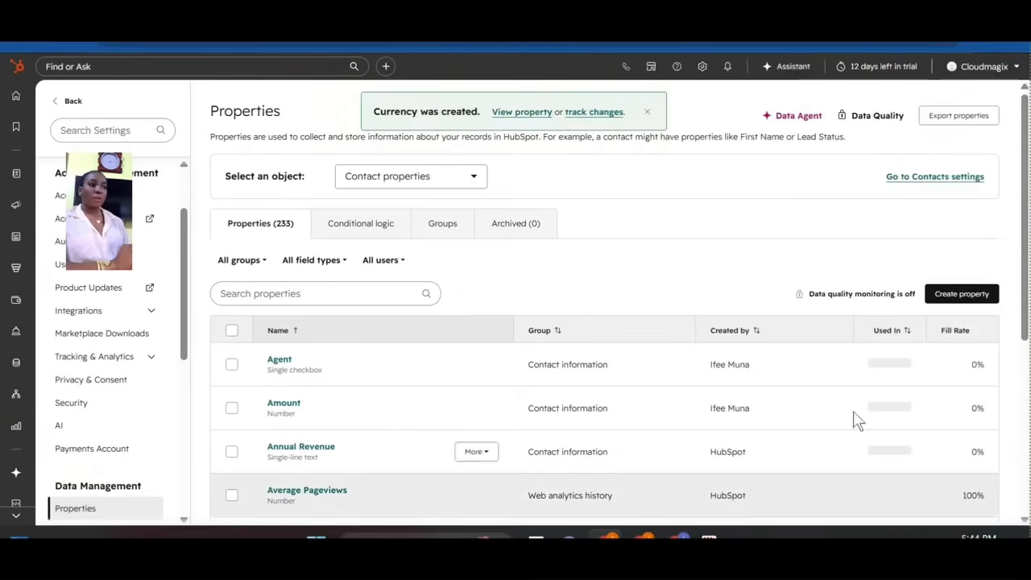
click(947, 300)
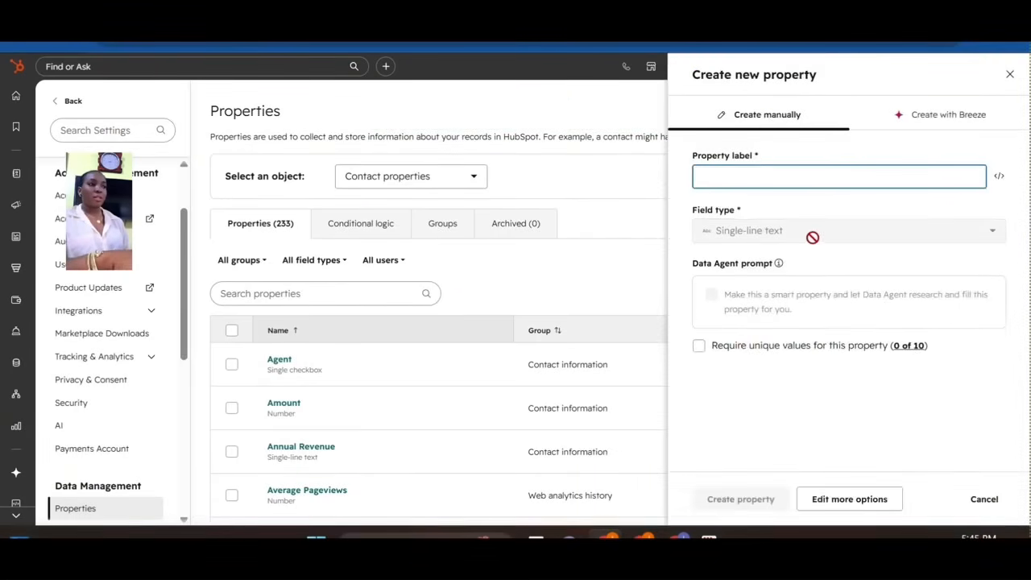
click(729, 233)
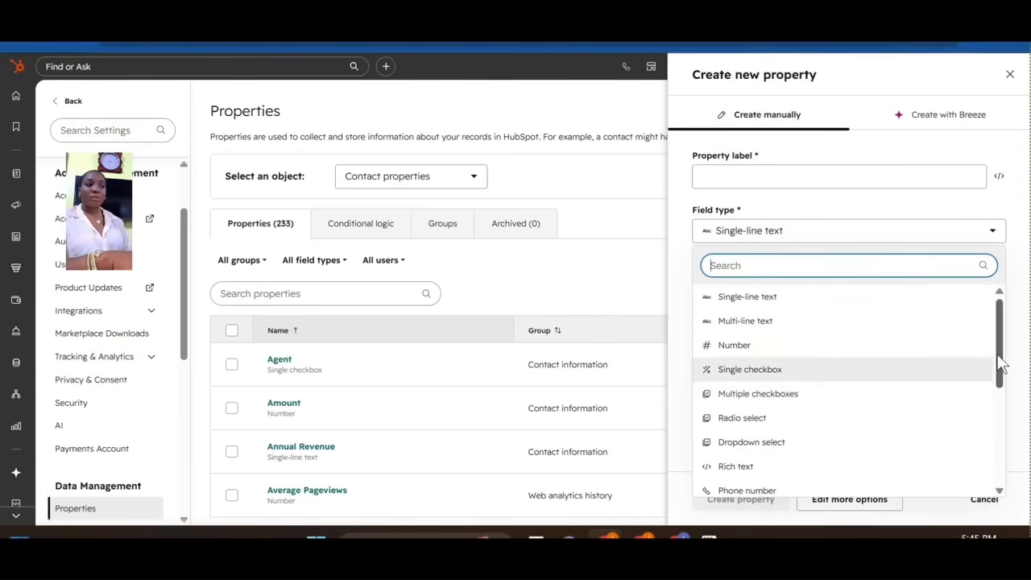
drag(996, 379, 990, 396)
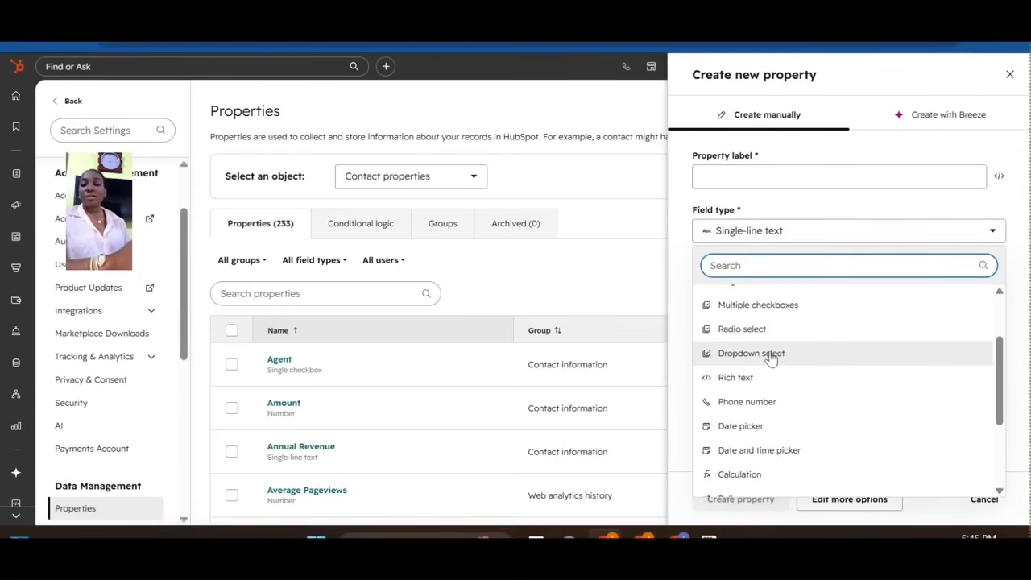
click(771, 358)
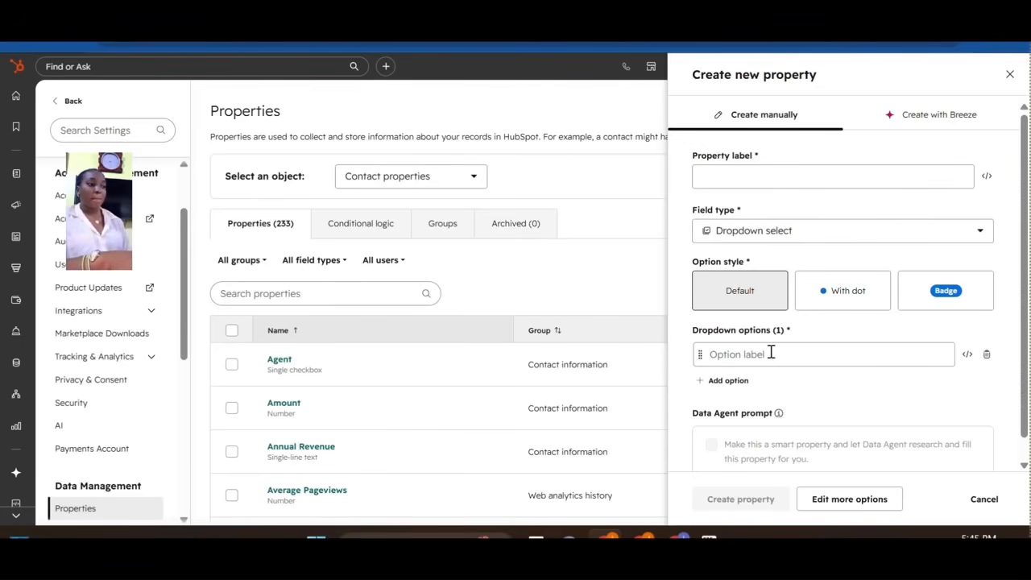
Change the new property's field type to Rich text, then review the other field types.
click(886, 233)
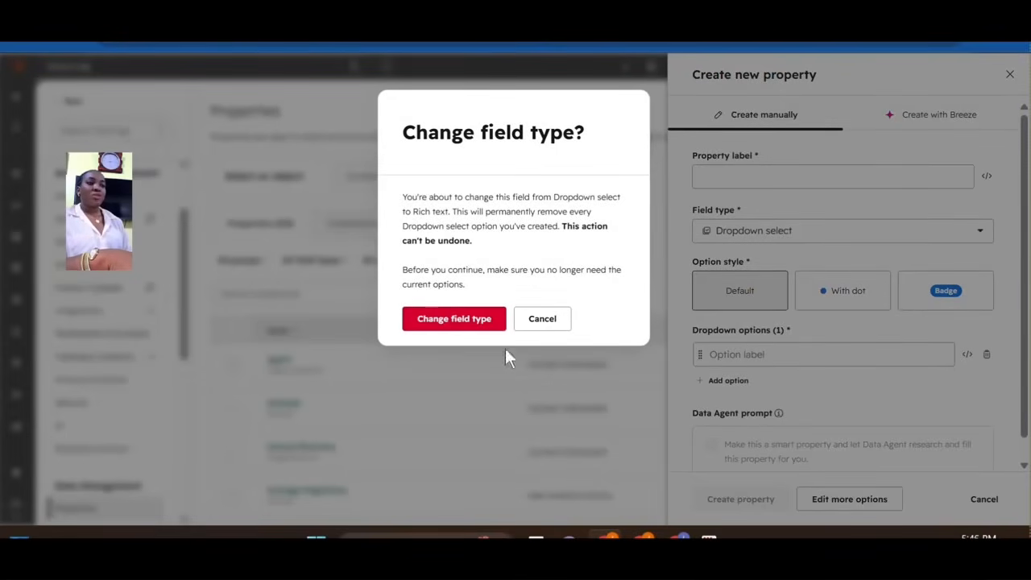
click(448, 325)
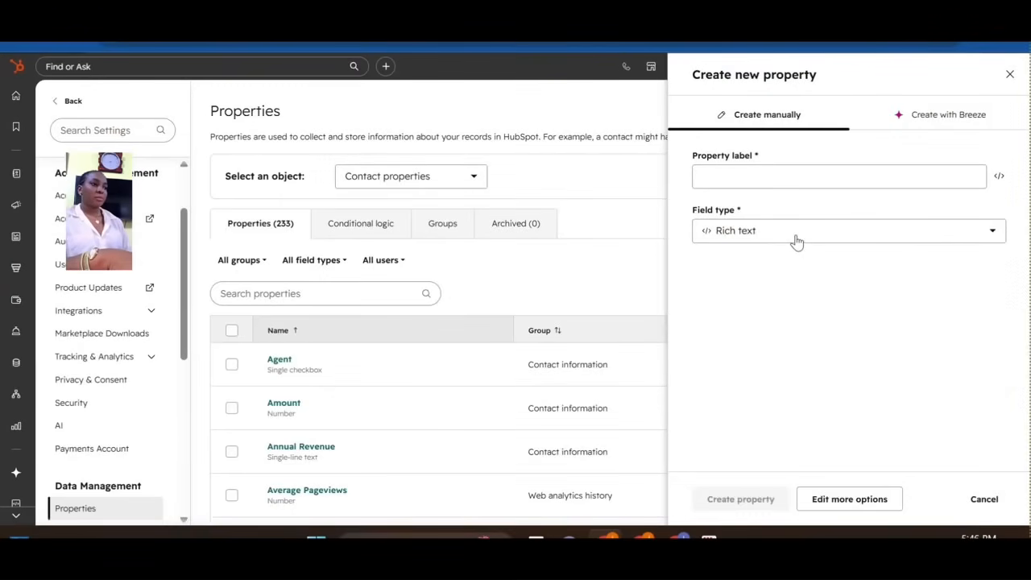
click(796, 233)
click(749, 324)
click(747, 232)
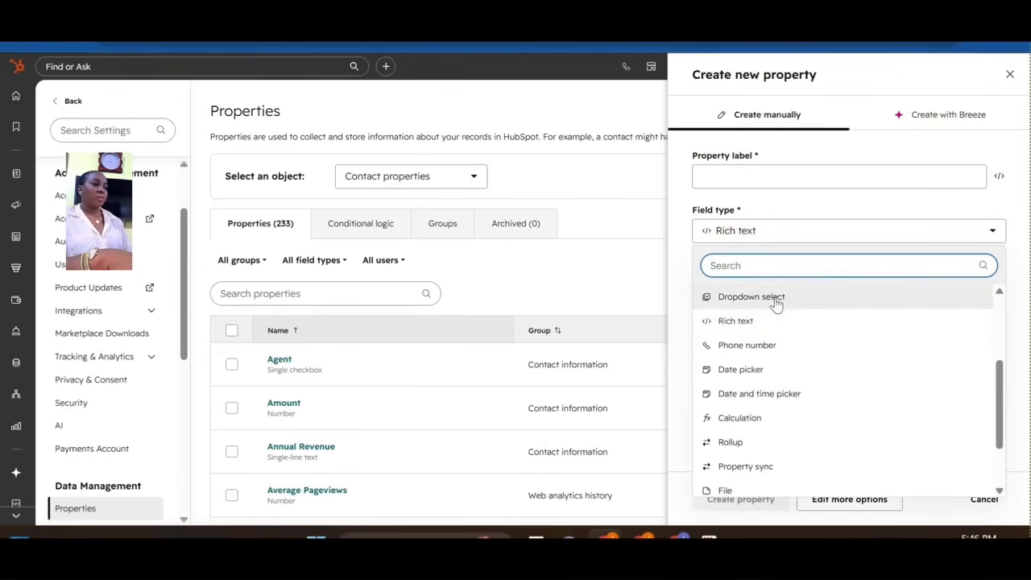
click(721, 323)
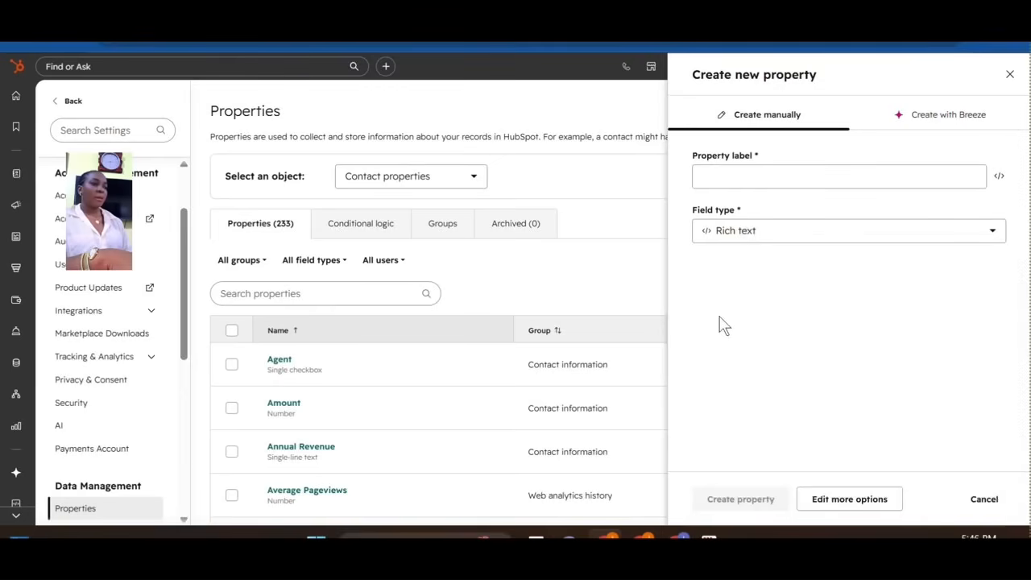
click(779, 240)
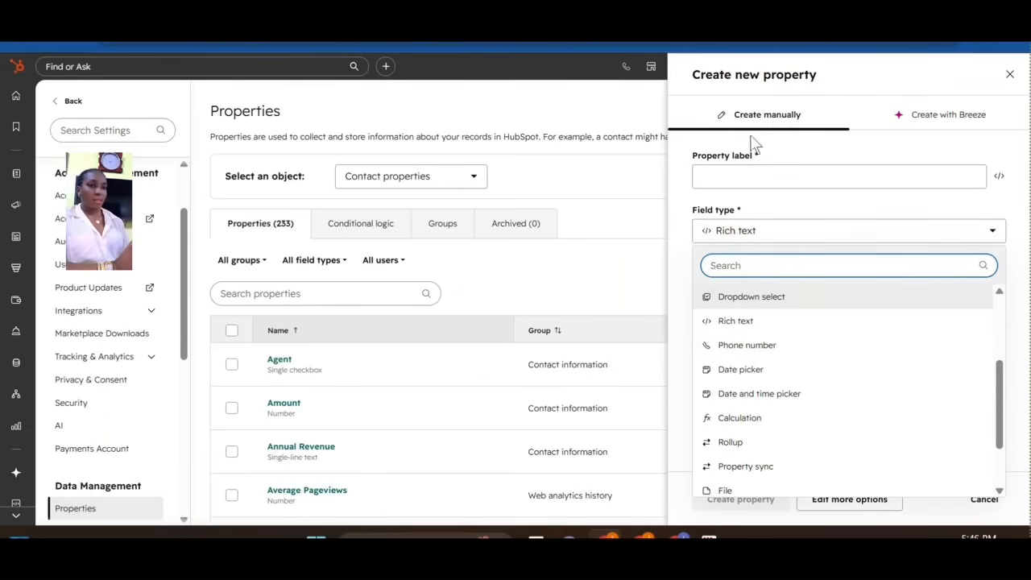
Open Contacts in a new tab and view the first contact's record, linked to Outlook Technologies.
mouse_move(14, 173)
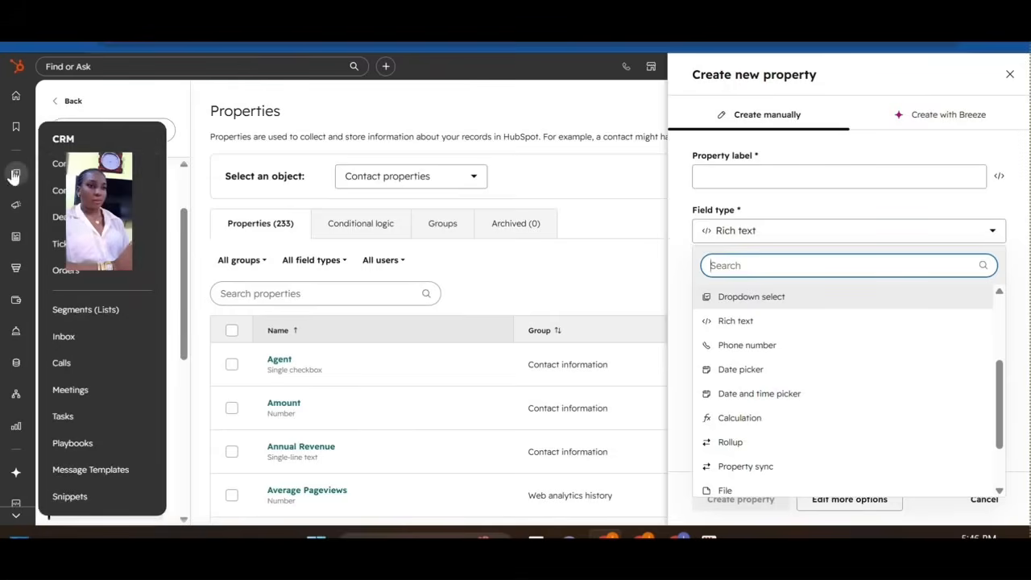
right_click(61, 166)
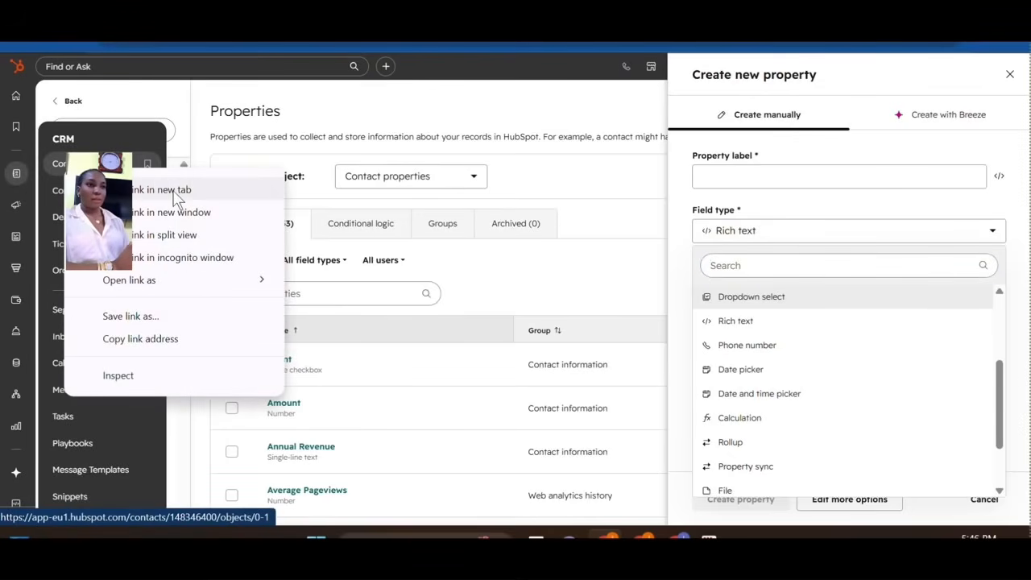
click(170, 192)
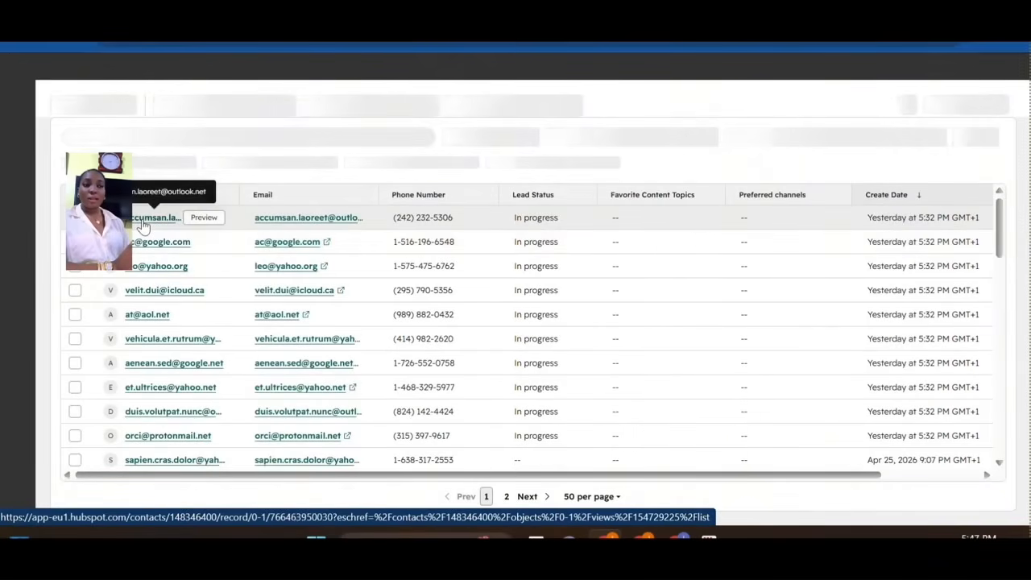
click(143, 224)
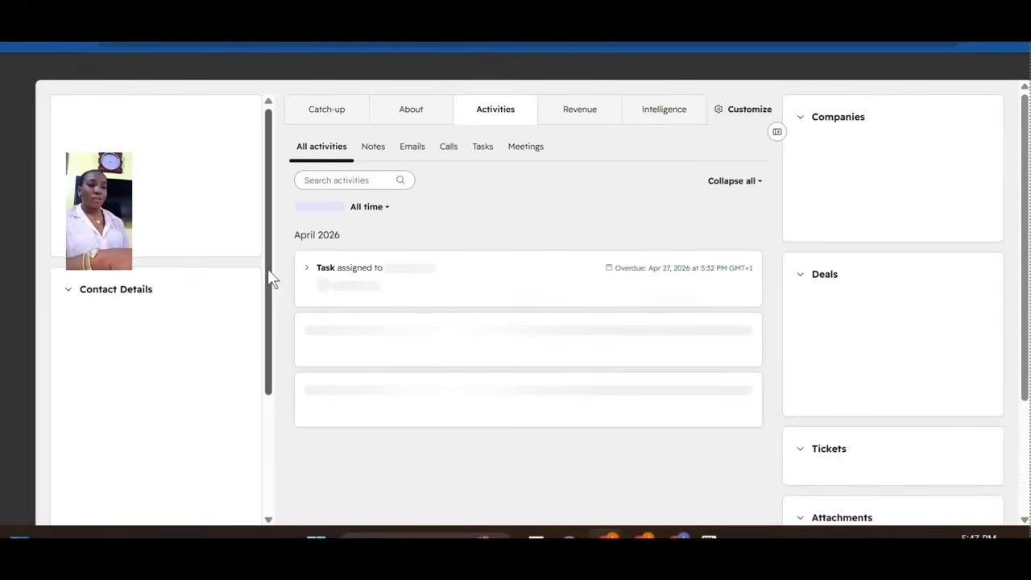
drag(266, 300, 261, 356)
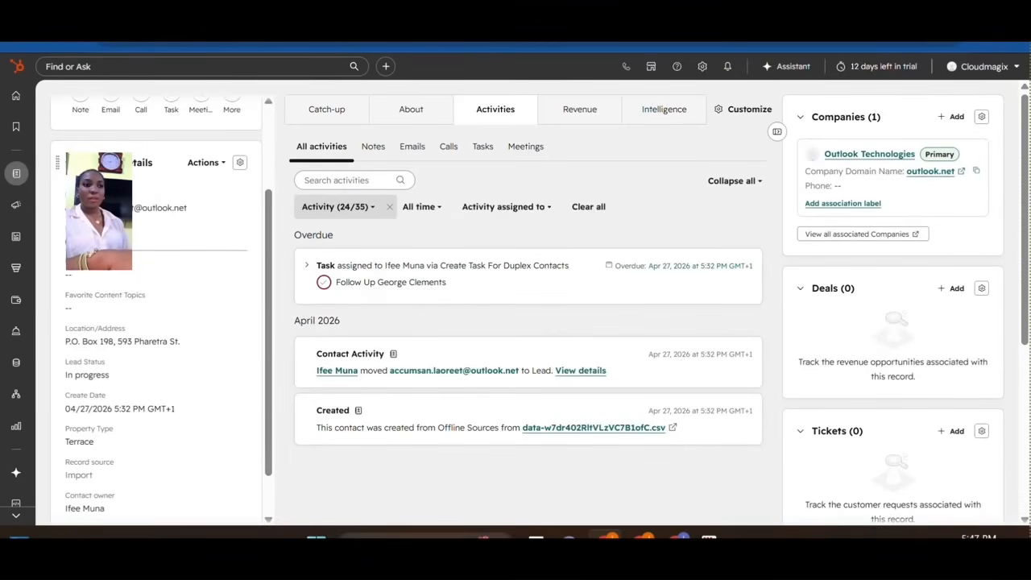
Replace the contact's phone number with the new number, format it as Nigeria (+234), and save.
click(235, 229)
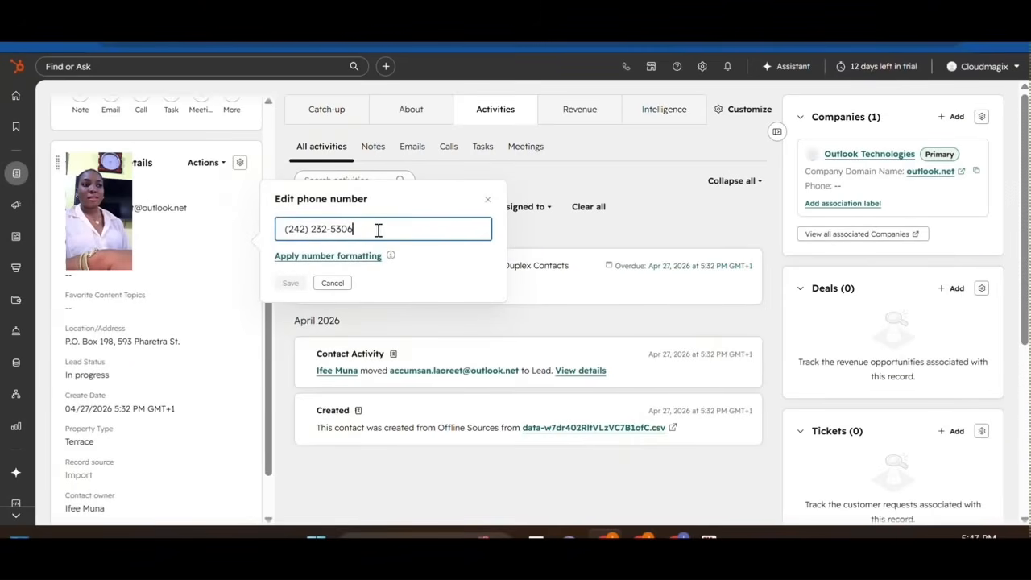
key(BackSpace)
key(BackSpace)
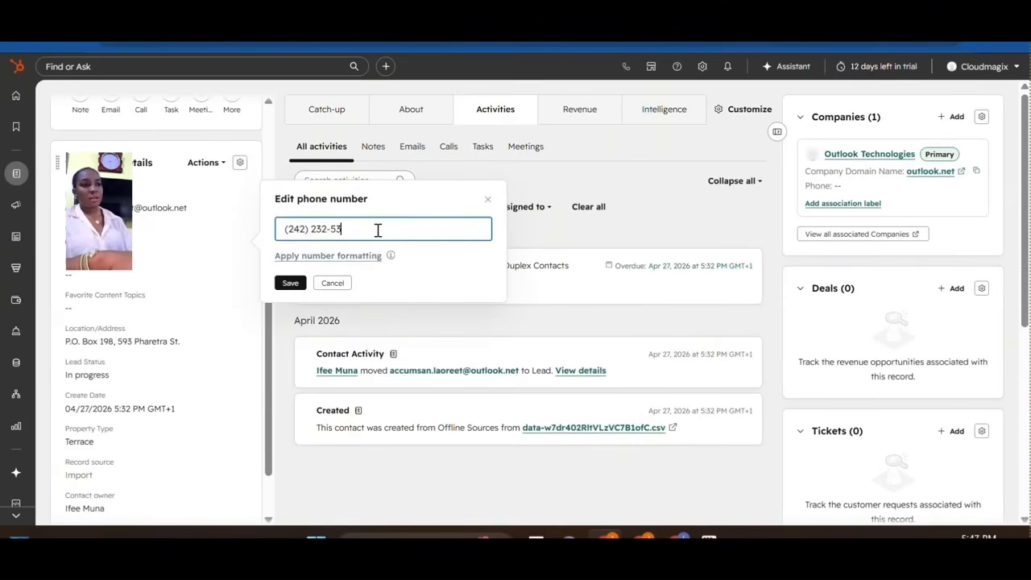
key(BackSpace)
key(BackSpace)
key(BackSpace)
key(BackSpace)
key(BackSpace)
key(BackSpace)
key(BackSpace)
key(BackSpace)
key(BackSpace)
key(BackSpace)
key(BackSpace)
key(BackSpace)
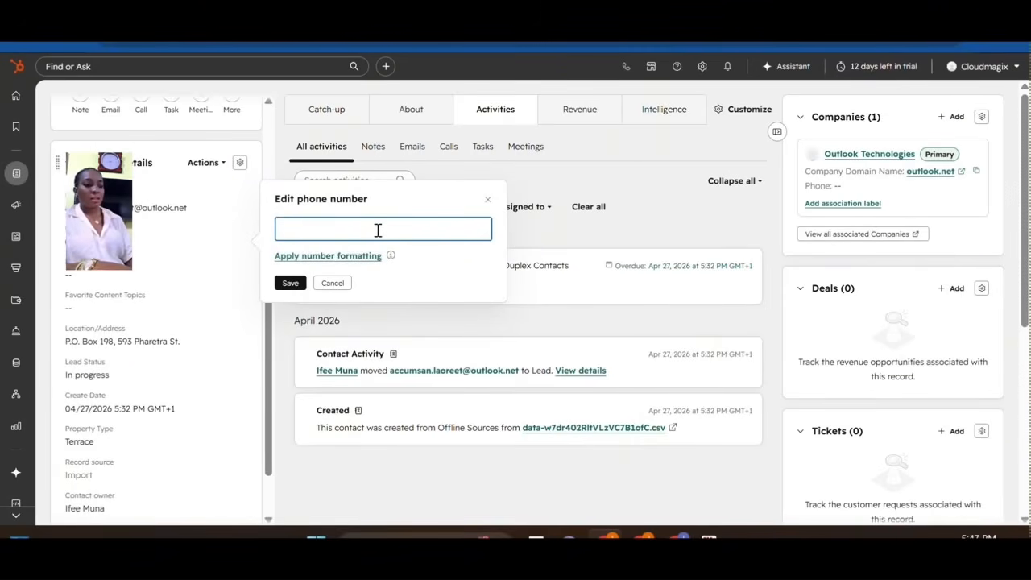
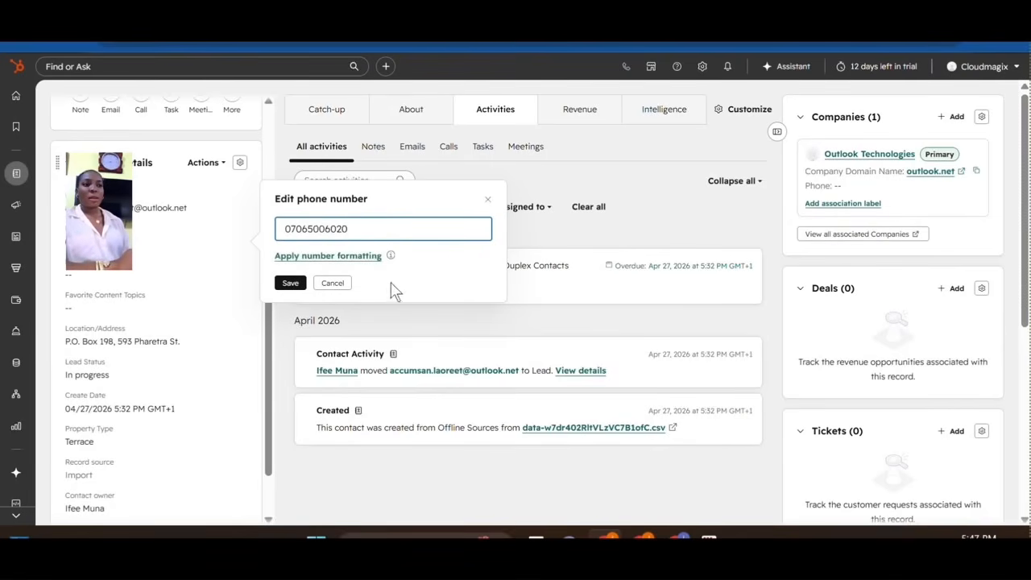
click(370, 258)
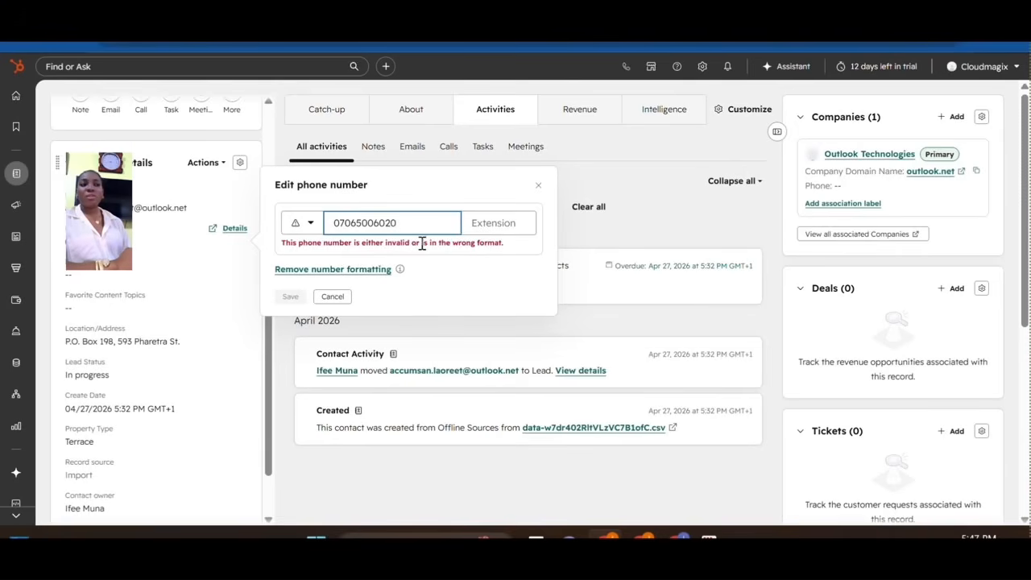
click(307, 228)
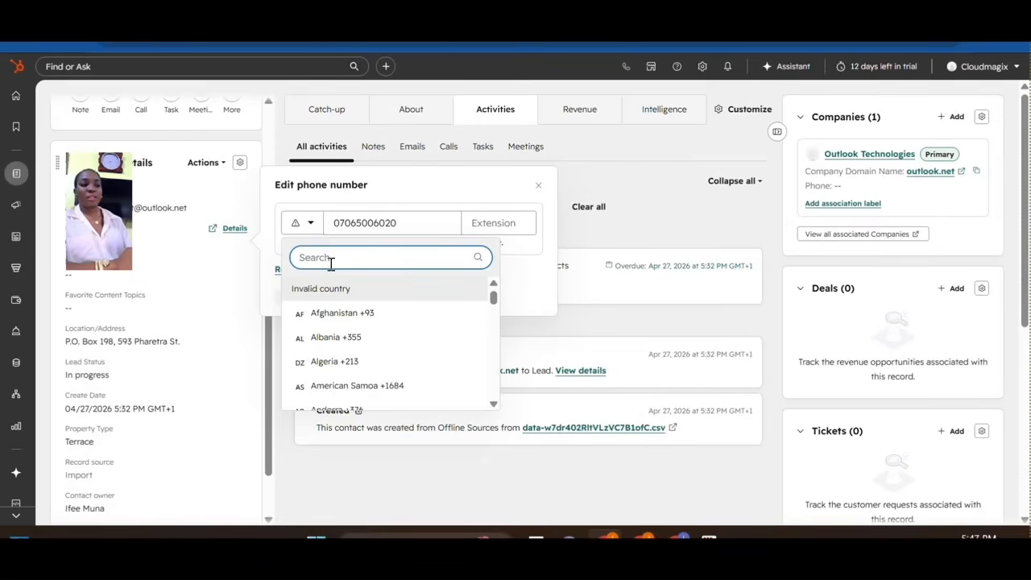
text(nig)
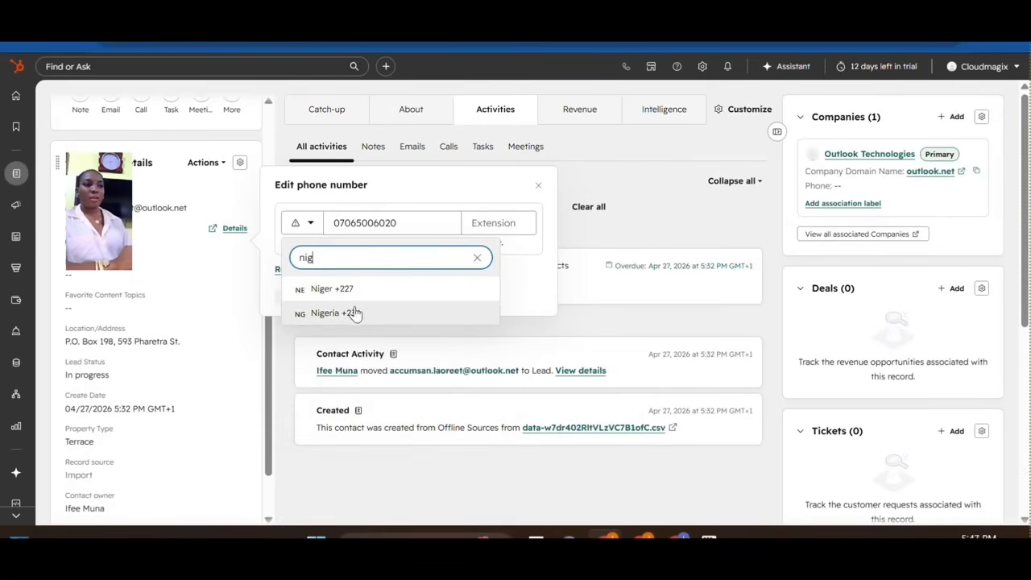
click(356, 313)
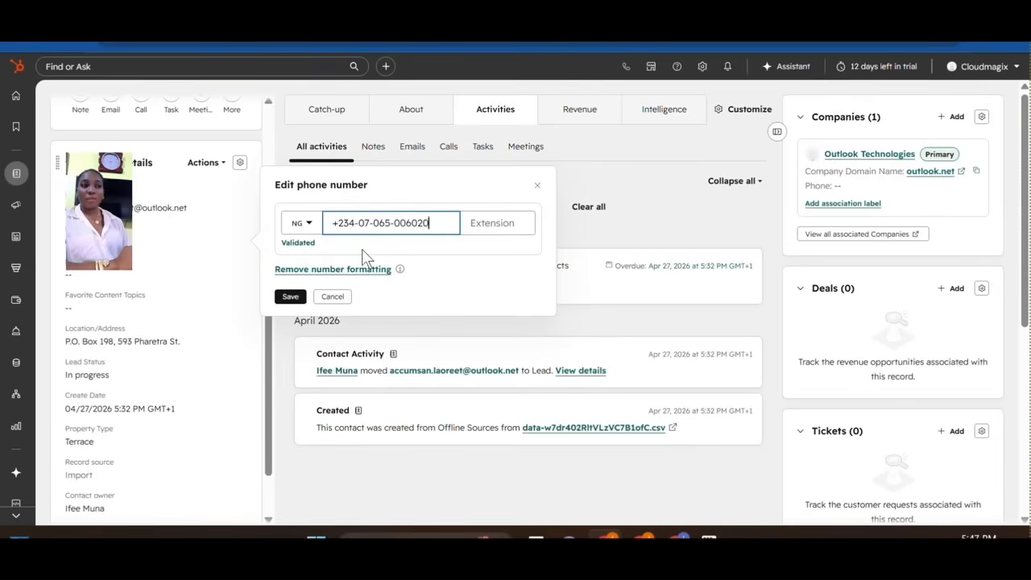
click(300, 297)
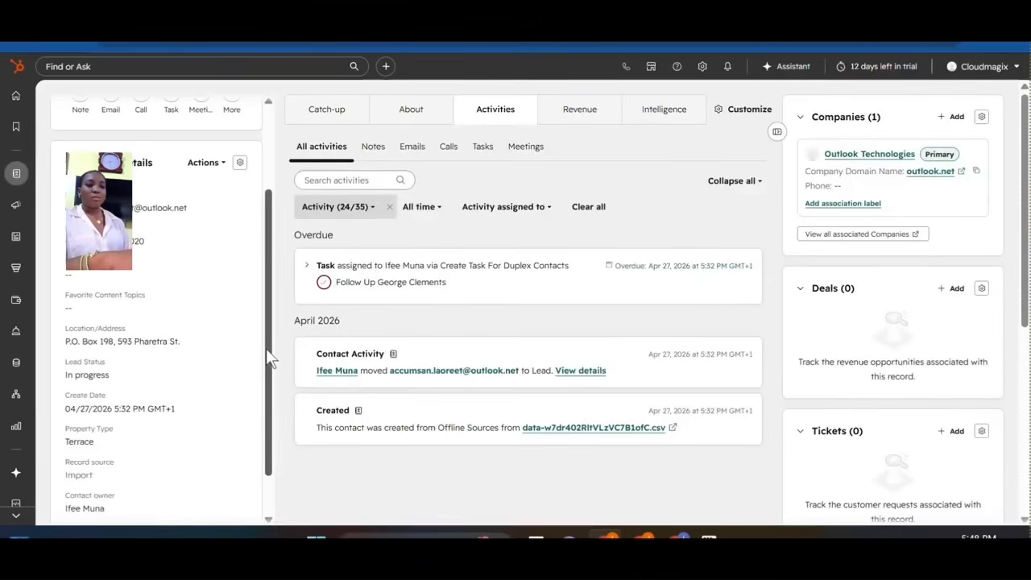
Scroll through the contact's details to check the saved phone number.
scroll(270, 387, down, 1)
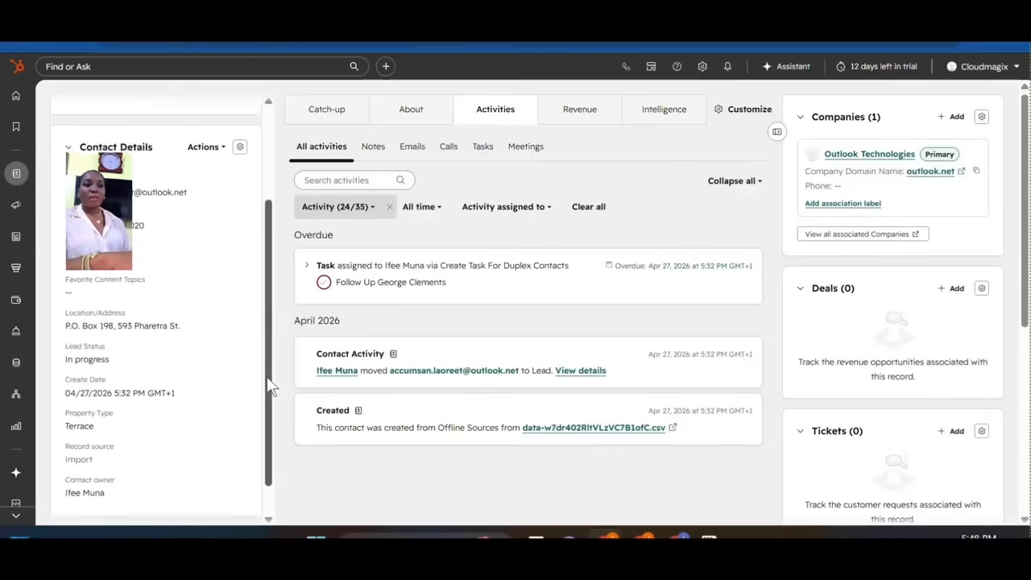
scroll(271, 387, down, 1)
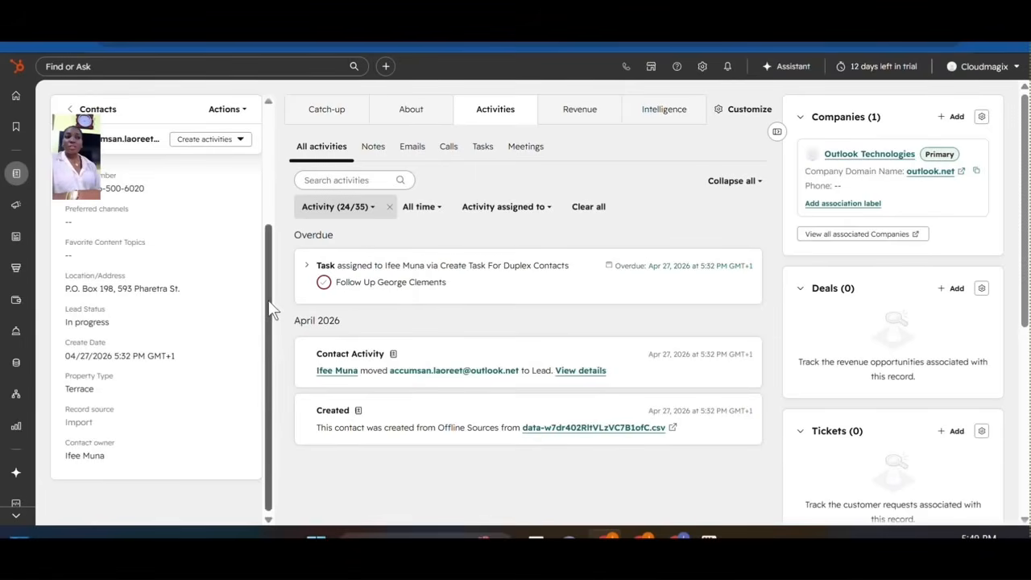
drag(269, 306, 275, 493)
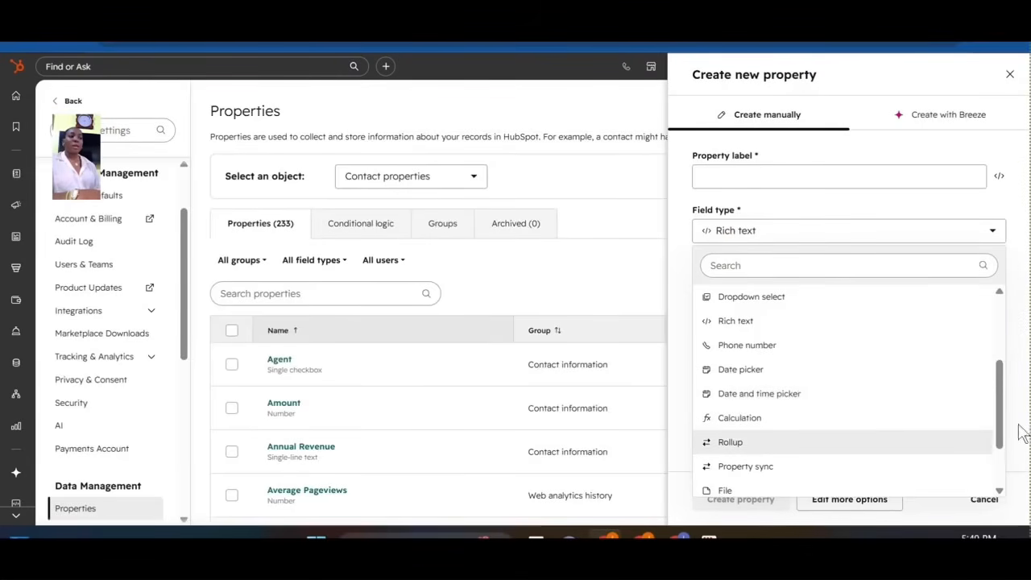
Set the field type to Calculation and delete the default 1 + 1 formula.
drag(1003, 424, 1005, 461)
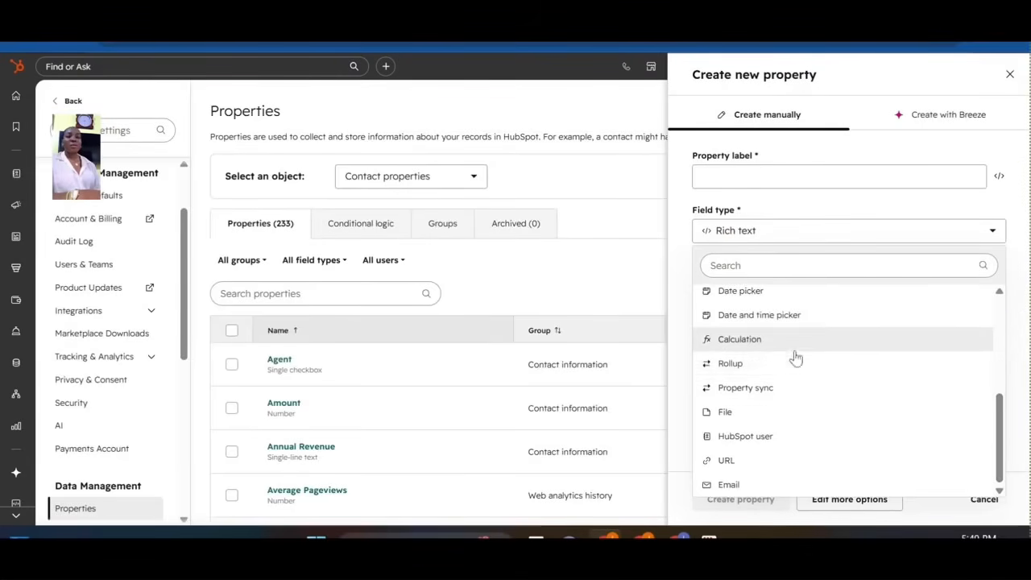
click(763, 344)
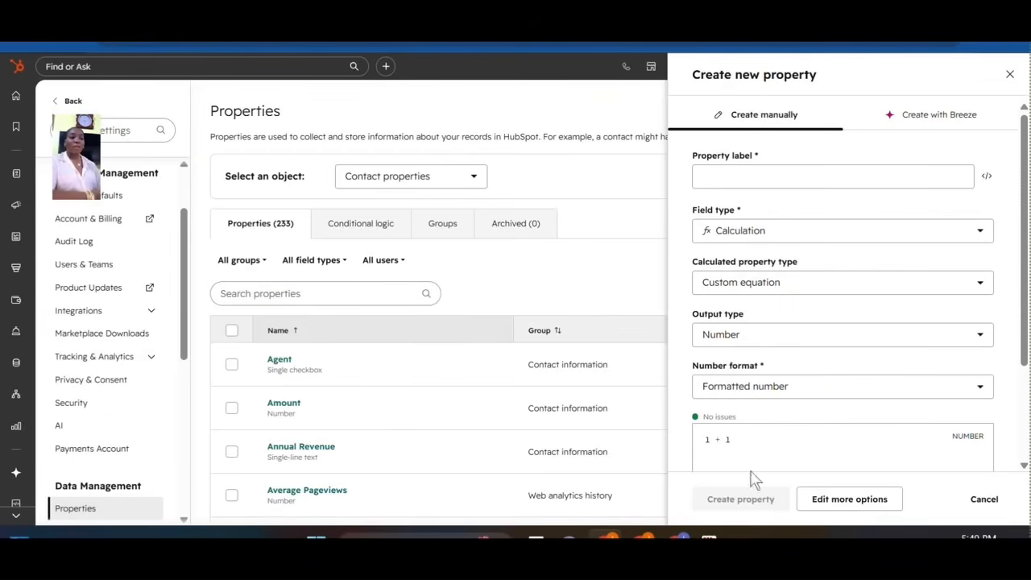
click(758, 441)
key(BackSpace)
key(BackSpace)
key(BackSpace)
key(BackSpace)
key(BackSpace)
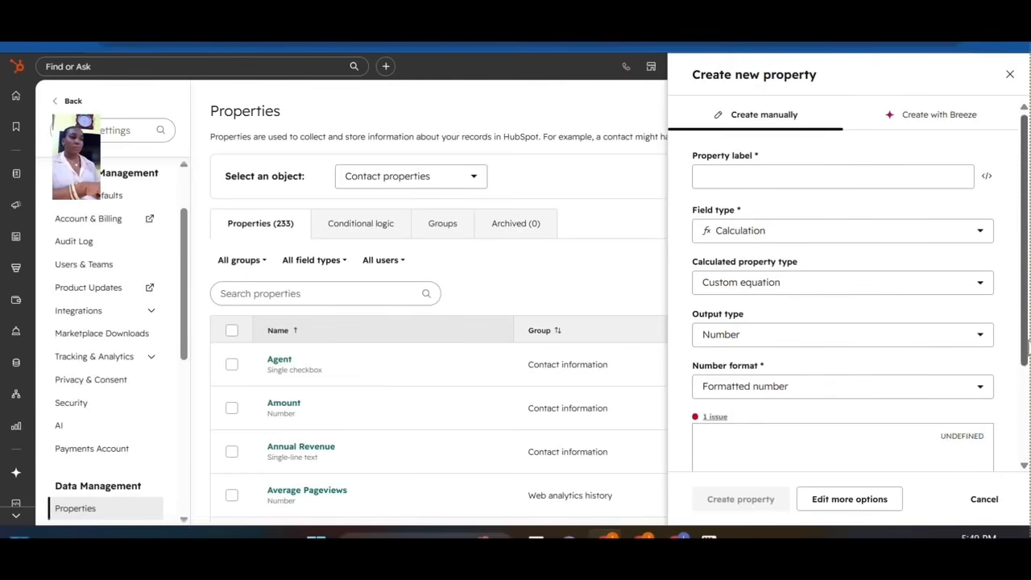
Set the output type to Boolean and clear the default true formula.
drag(1023, 349, 1023, 399)
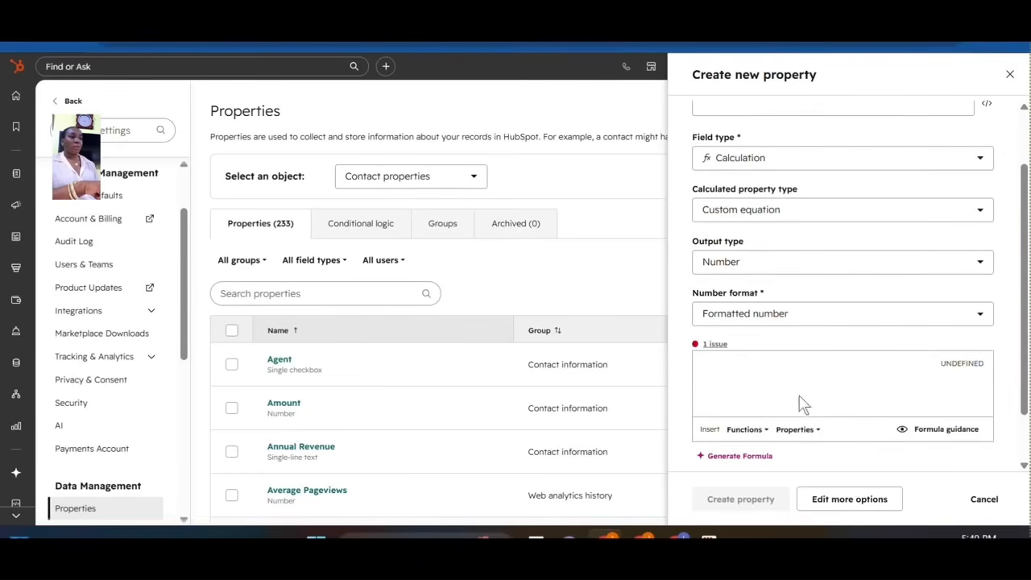
click(747, 264)
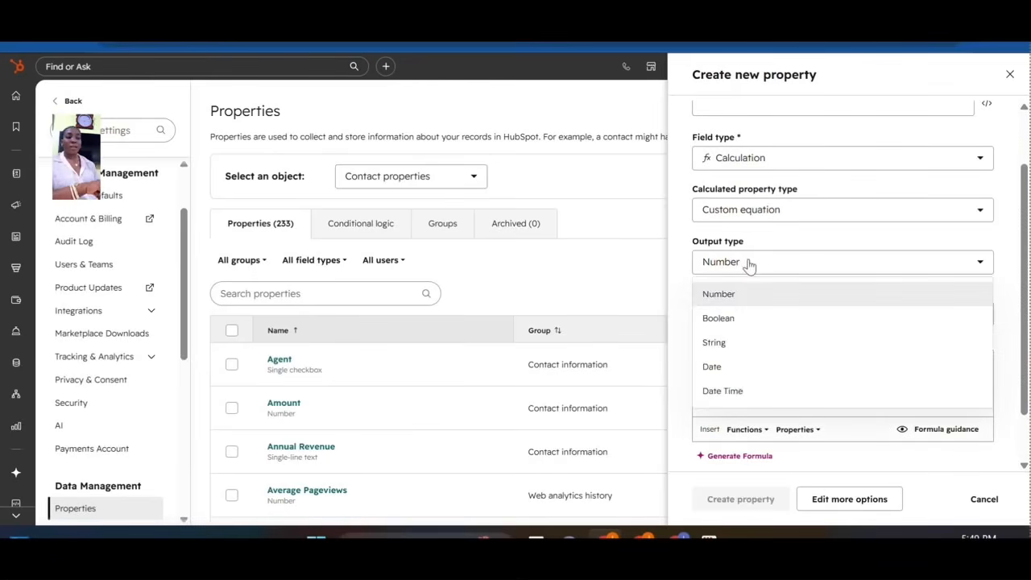
click(718, 318)
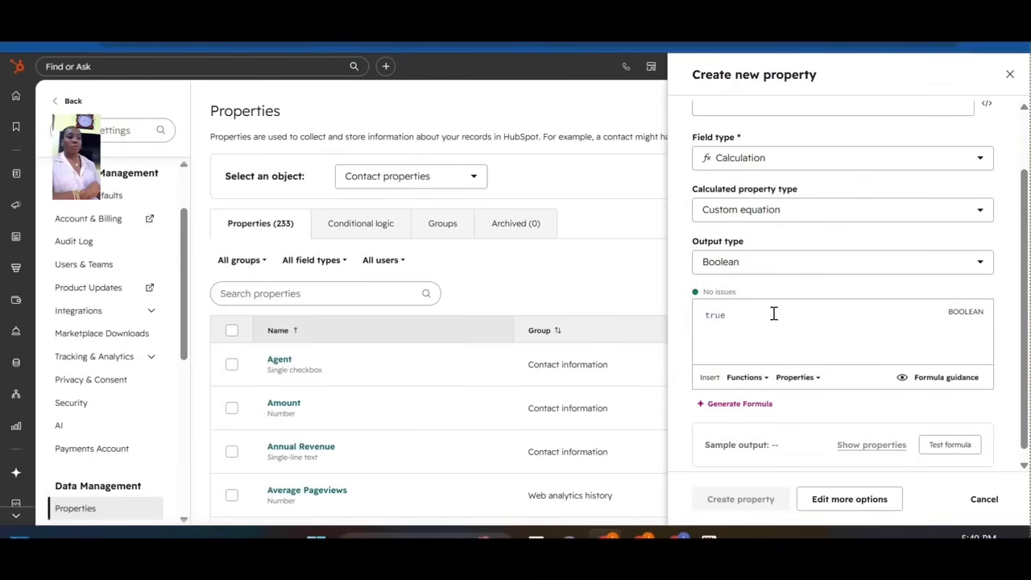
click(747, 316)
key(BackSpace)
key(BackSpace)
key(BackSpace)
key(BackSpace)
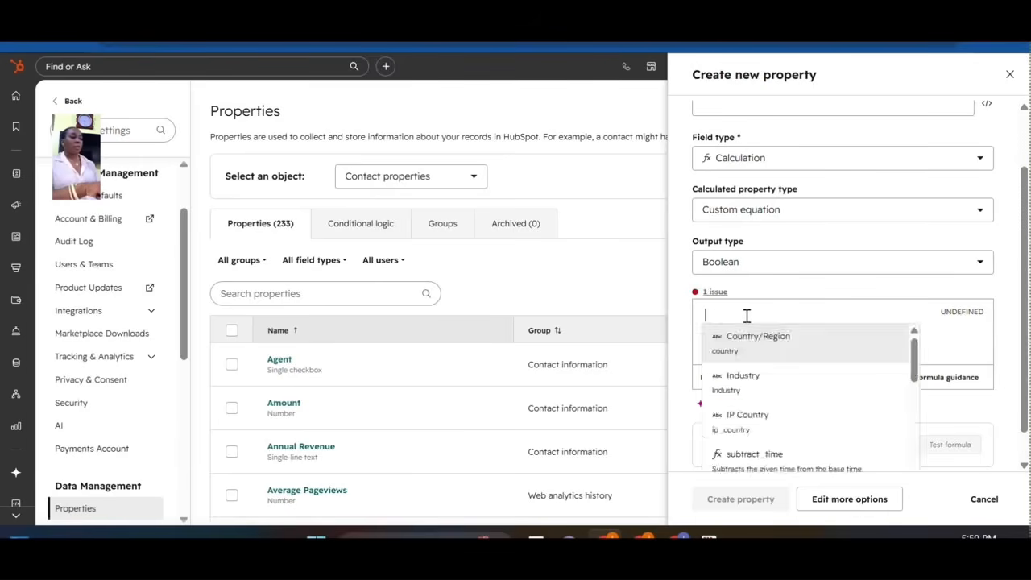
key(Escape)
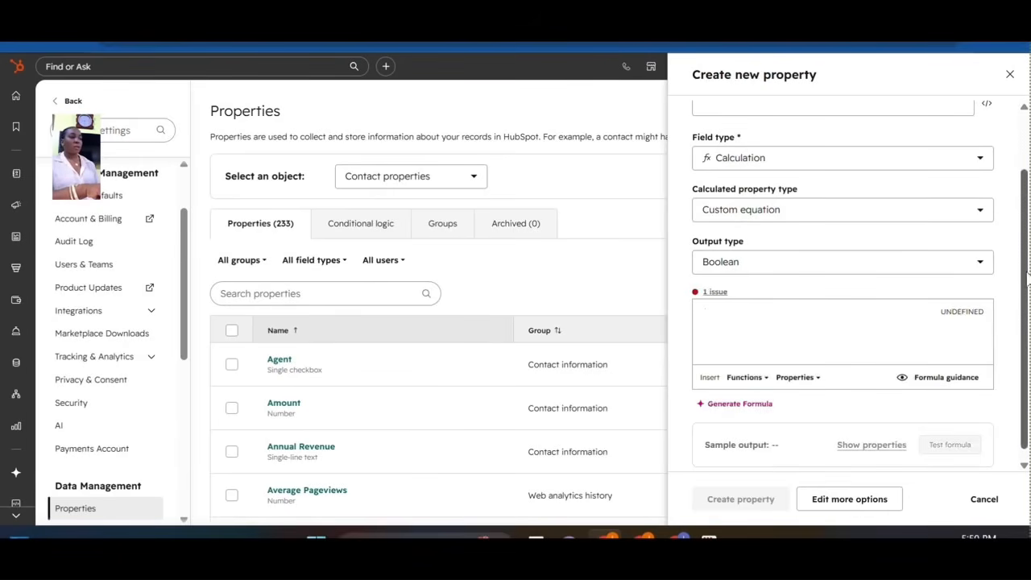
scroll(1011, 304, up, 2)
scroll(1024, 346, down, 2)
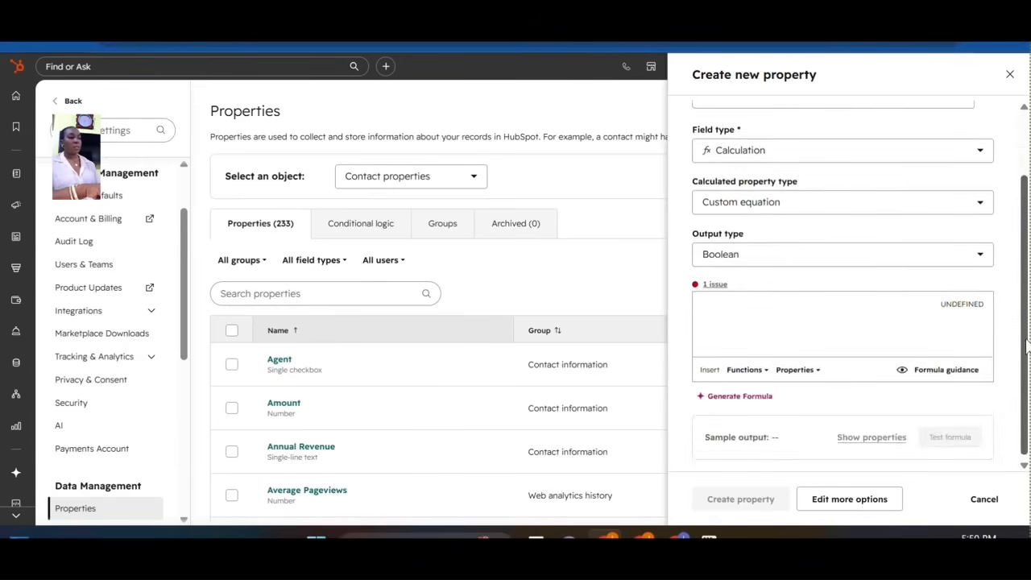
scroll(1026, 346, up, 2)
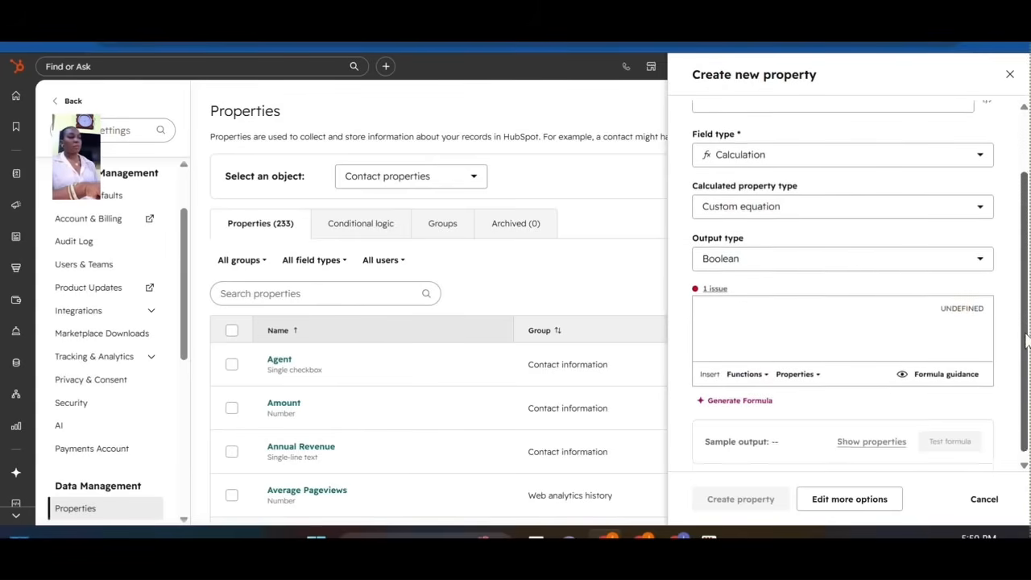
Enter 'Terrace building' as the property label.
click(808, 177)
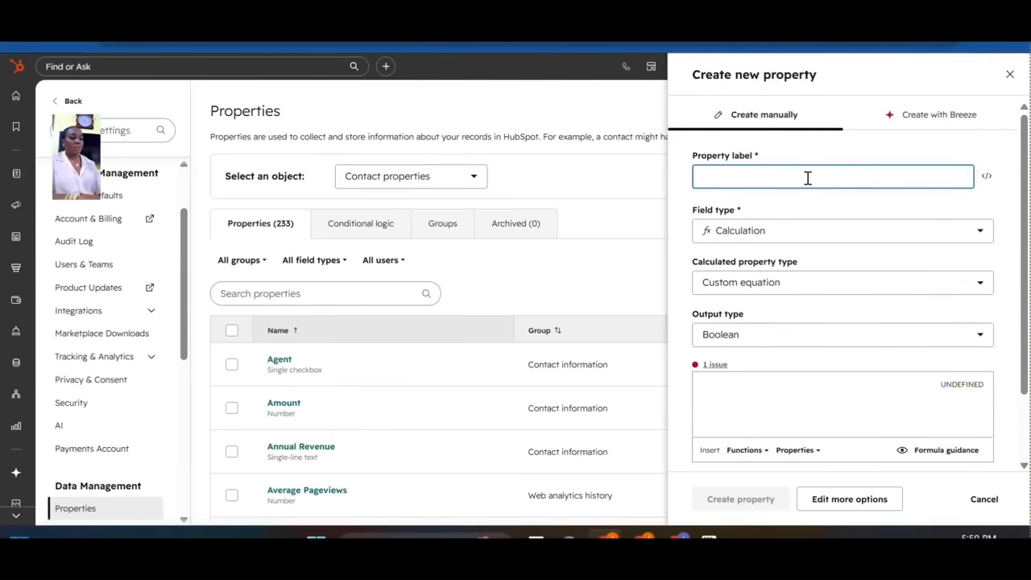
text(Pr)
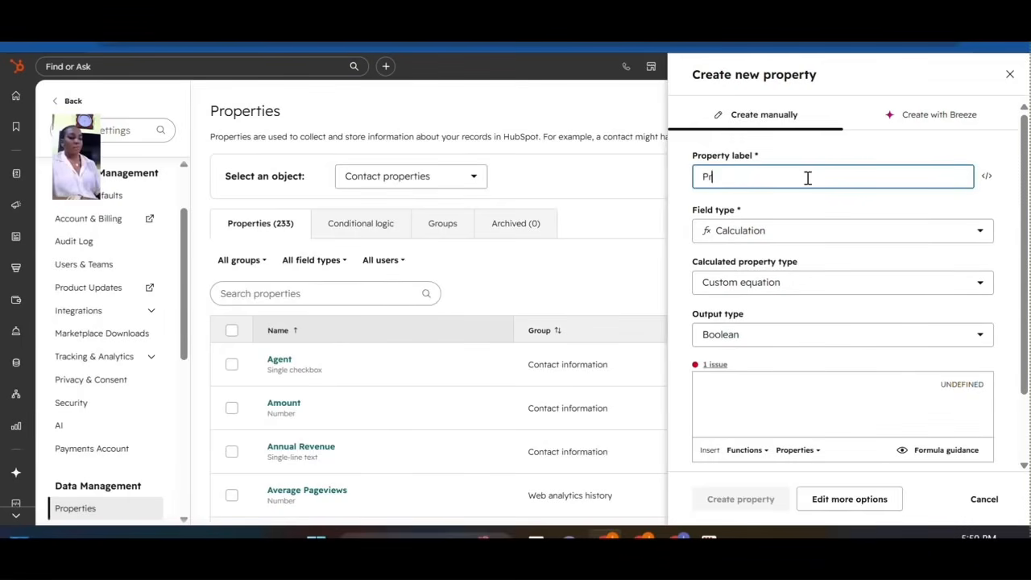
text(oper)
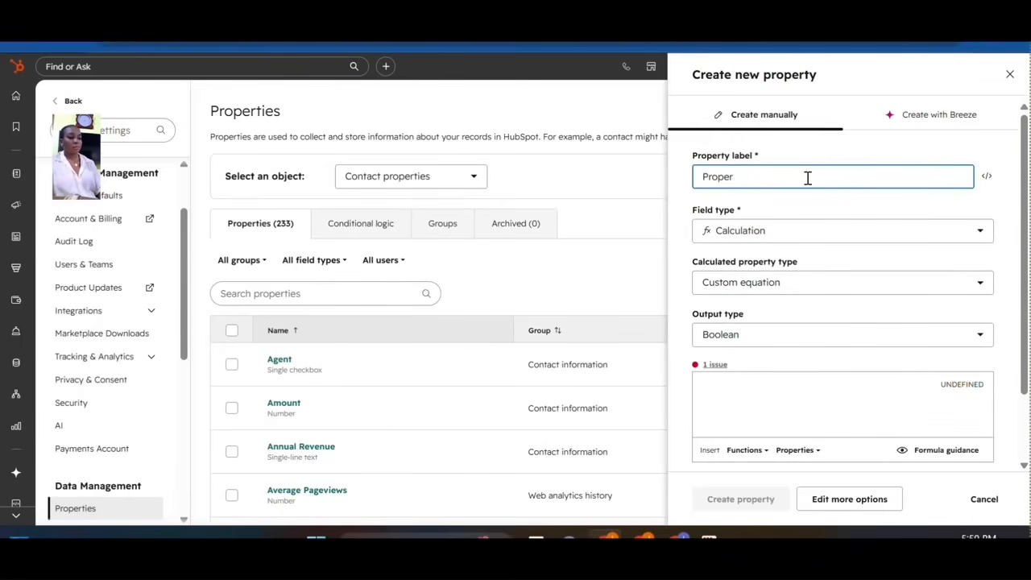
text(ty S)
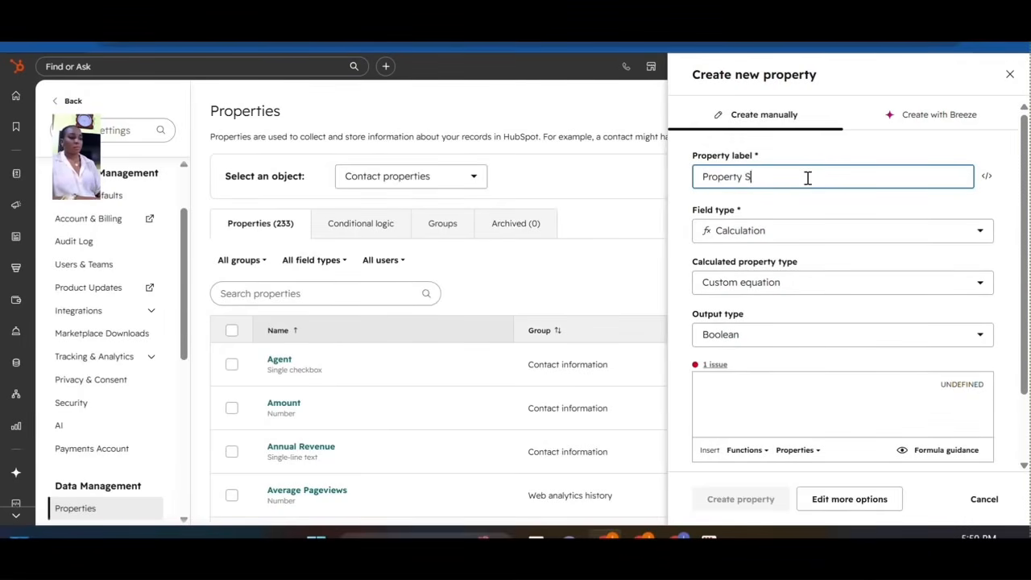
key(BackSpace)
key(BackSpace)
key(BackSpace)
key(BackSpace)
key(BackSpace)
key(BackSpace)
key(BackSpace)
key(BackSpace)
key(BackSpace)
key(BackSpace)
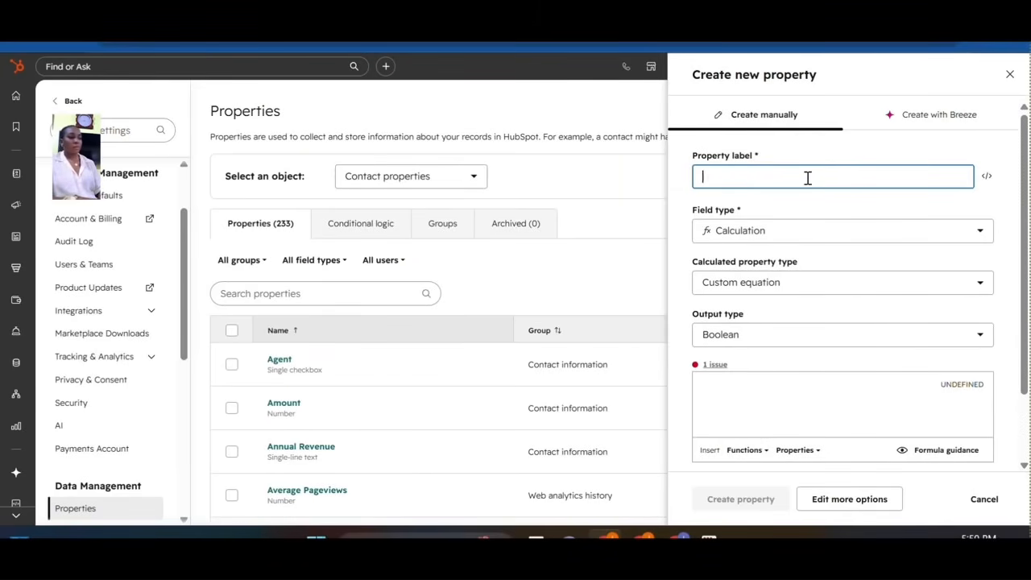
text(t)
key(BackSpace)
text(Terrace bui)
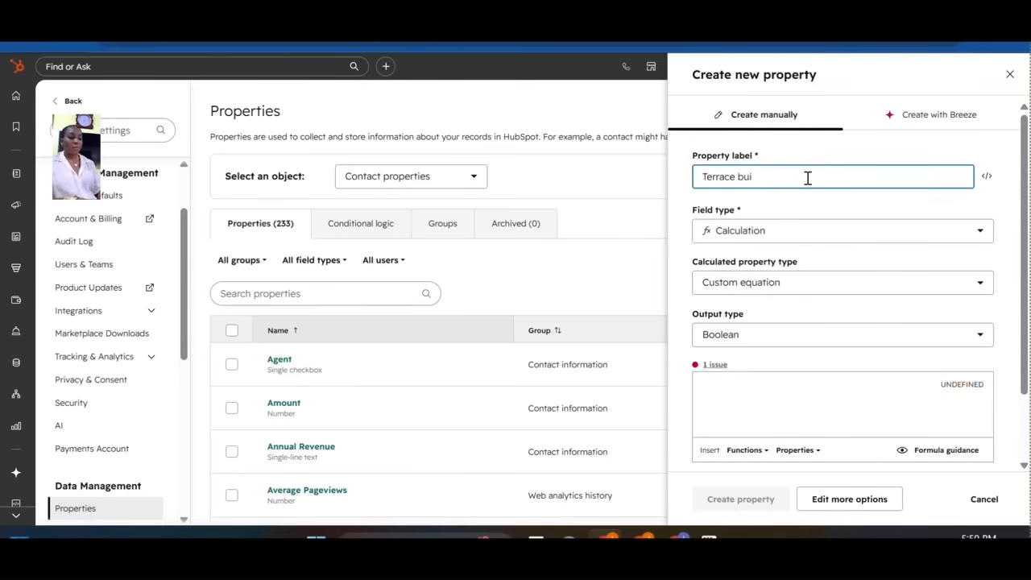
text(lding)
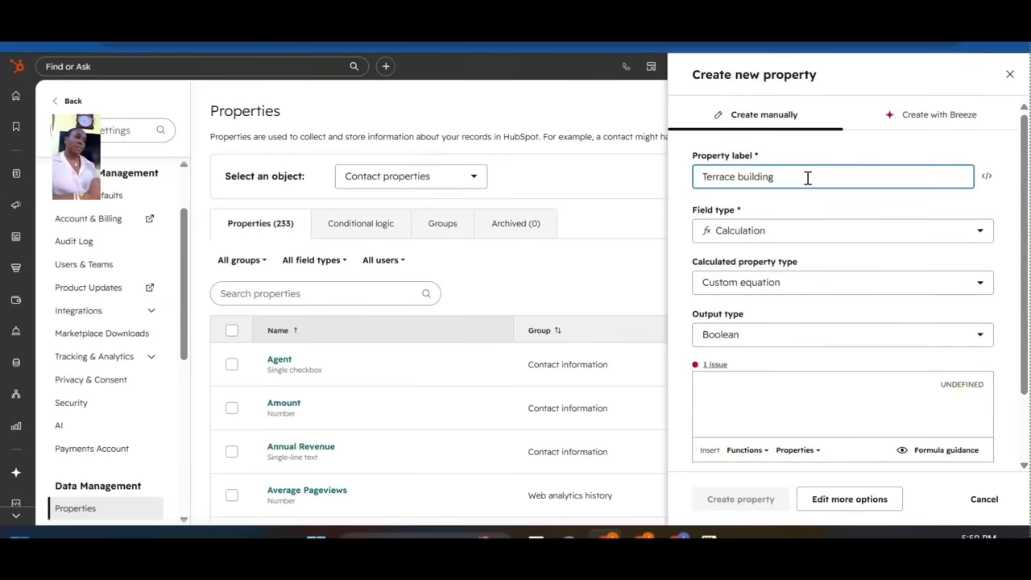
Open the Functions list in the formula editor.
click(721, 382)
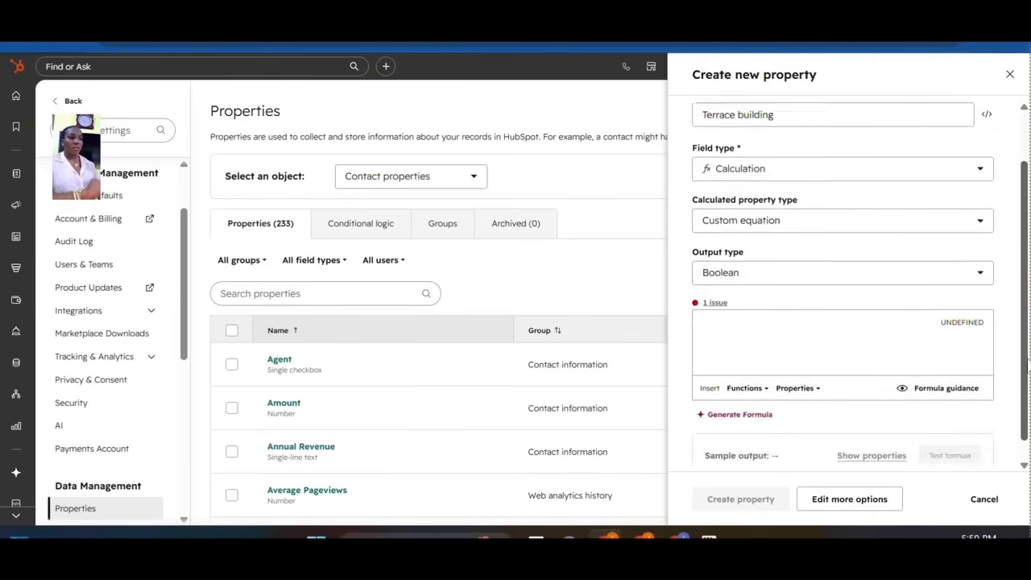
scroll(806, 386, down, 2)
click(747, 368)
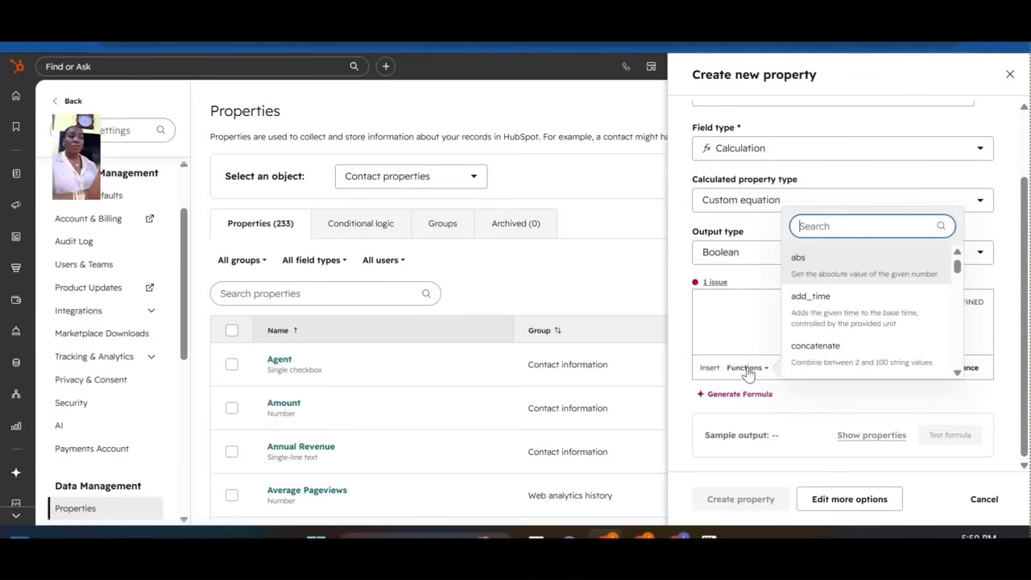
Insert an if() function into the formula and search properties for 'pro' to find Property Type.
click(886, 406)
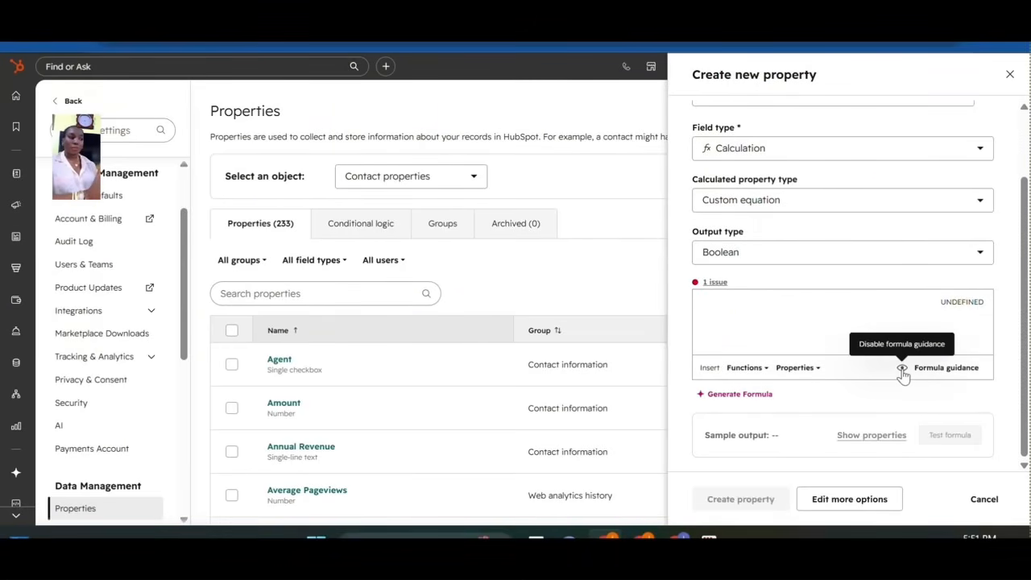
click(746, 368)
text(if()
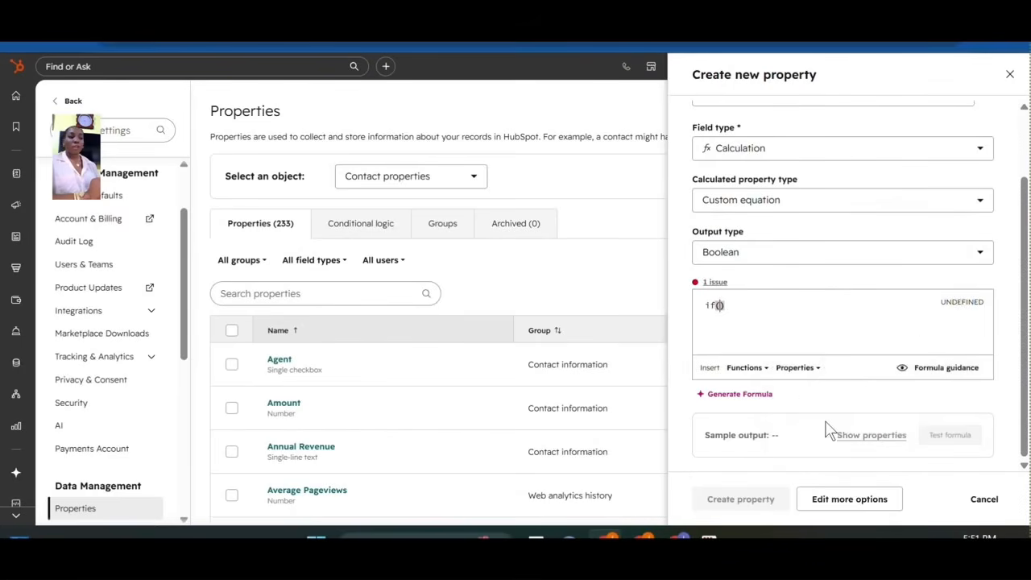
click(830, 428)
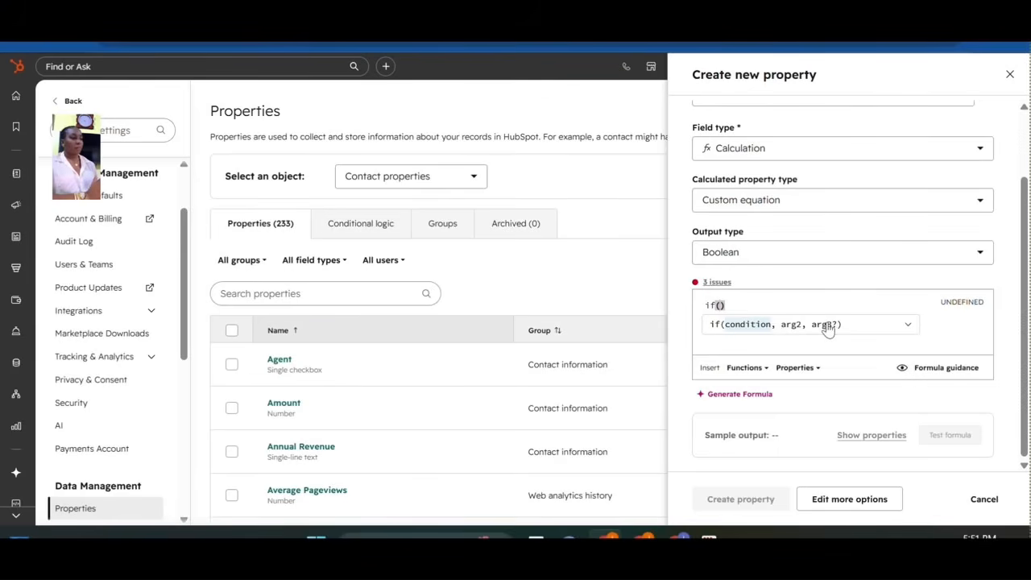
click(798, 368)
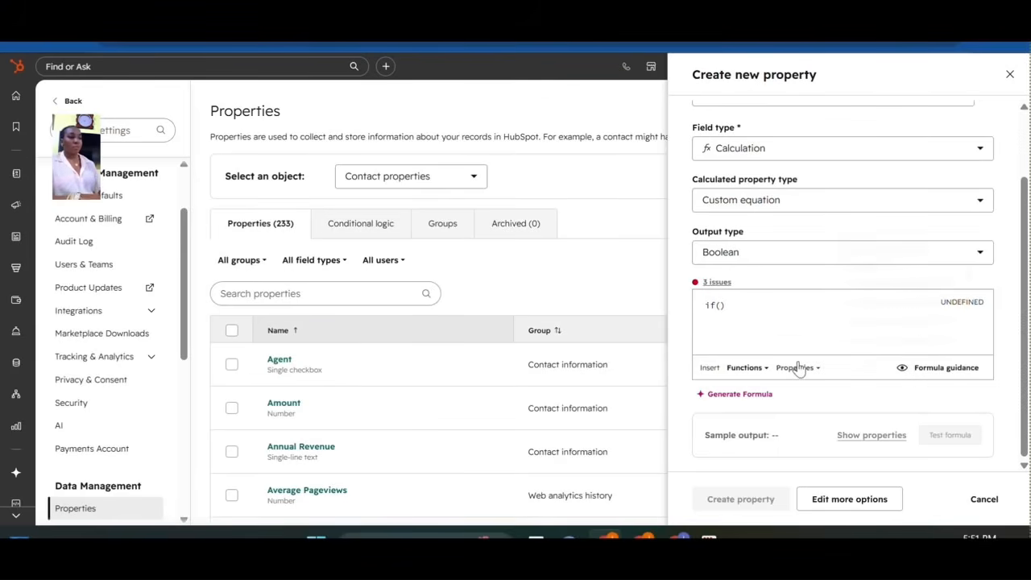
text(pro)
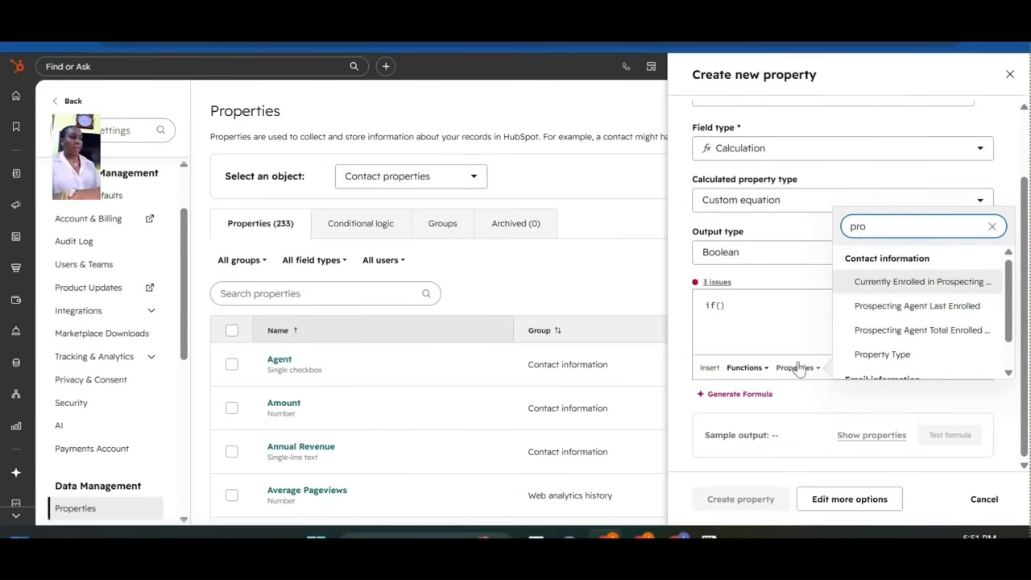
Make the if condition Property Type = "terrace".
click(900, 357)
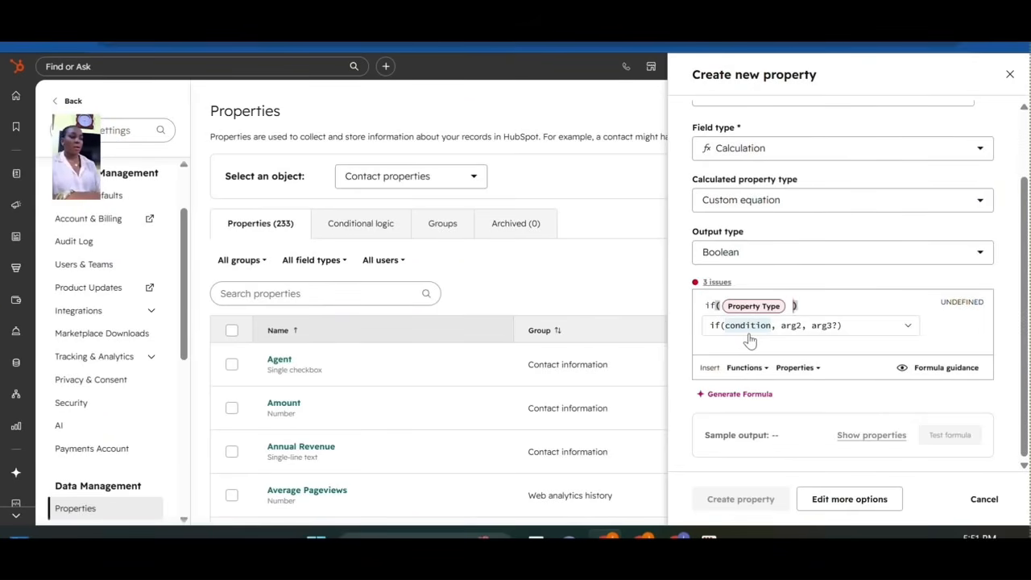
text(+)
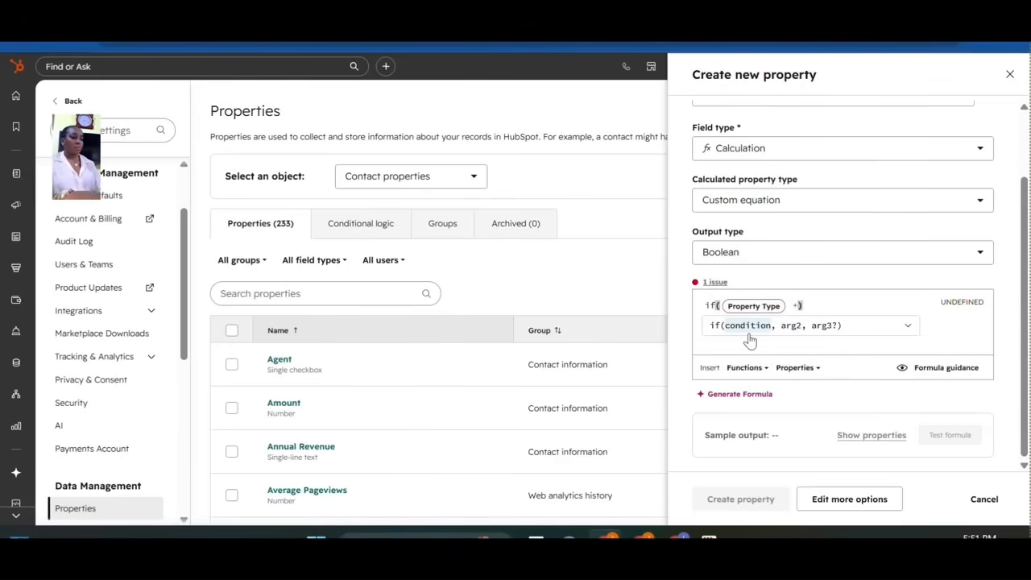
key(BackSpace)
text(+)
key(BackSpace)
text(= '')
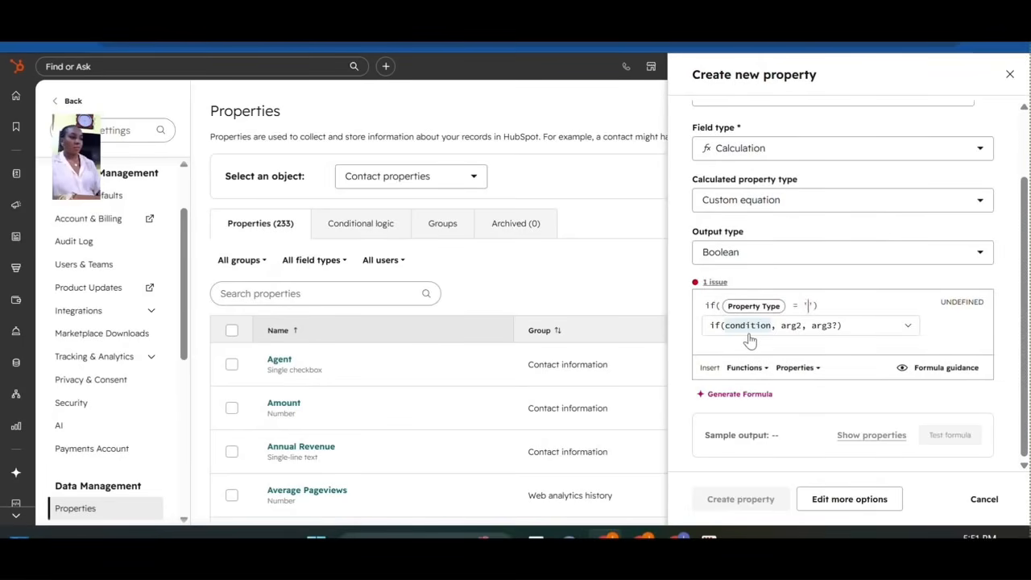
key(BackSpace)
text("t)
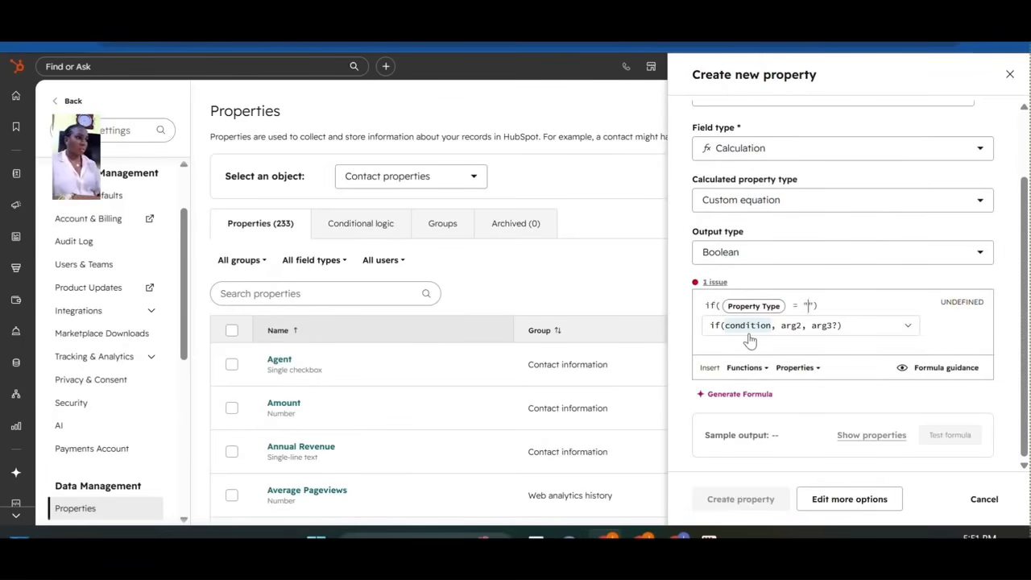
text(errac)
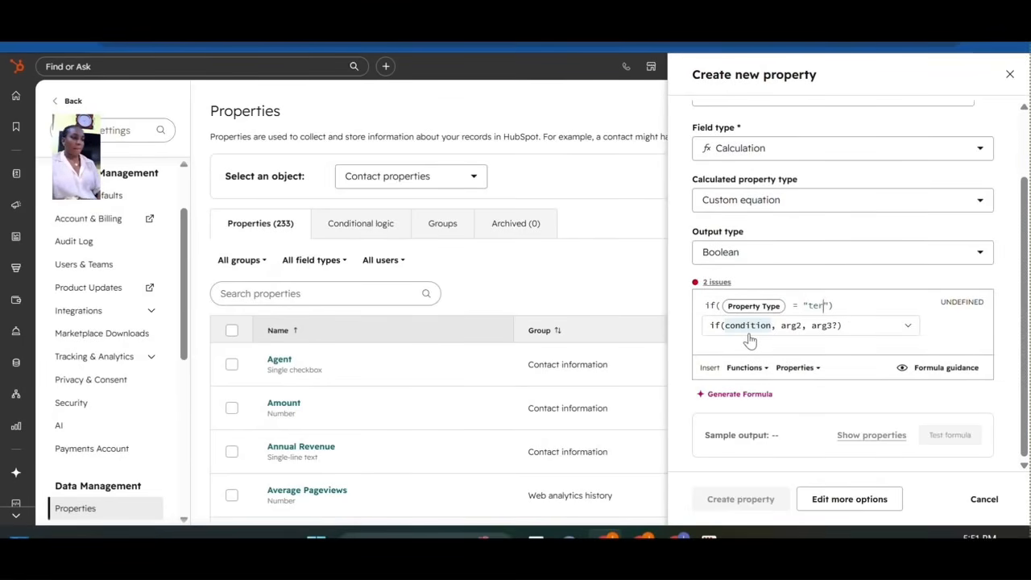
text(e)
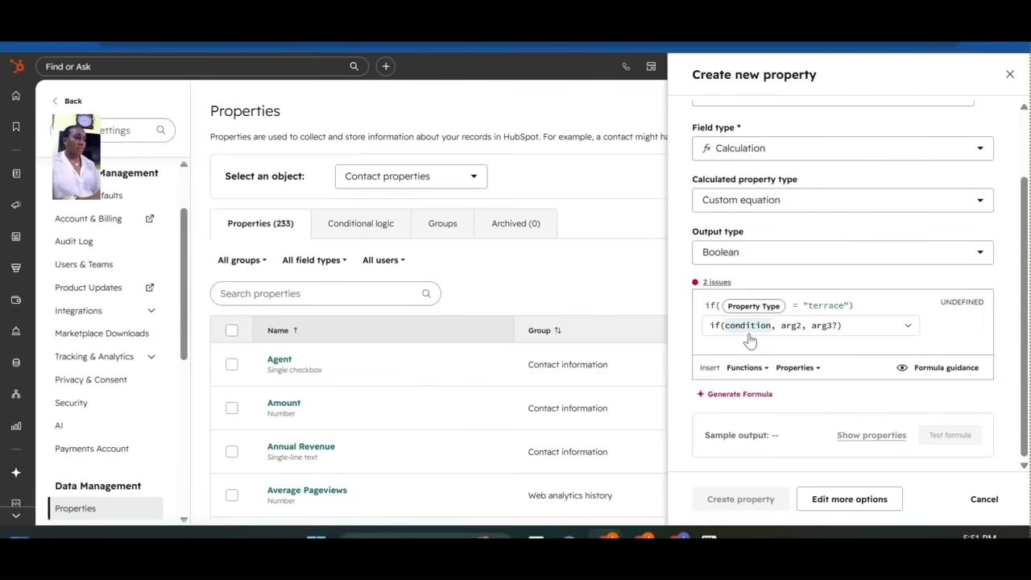
Add true and false as the if outcomes, then trim false to 'fals'.
key(Right)
key(Right)
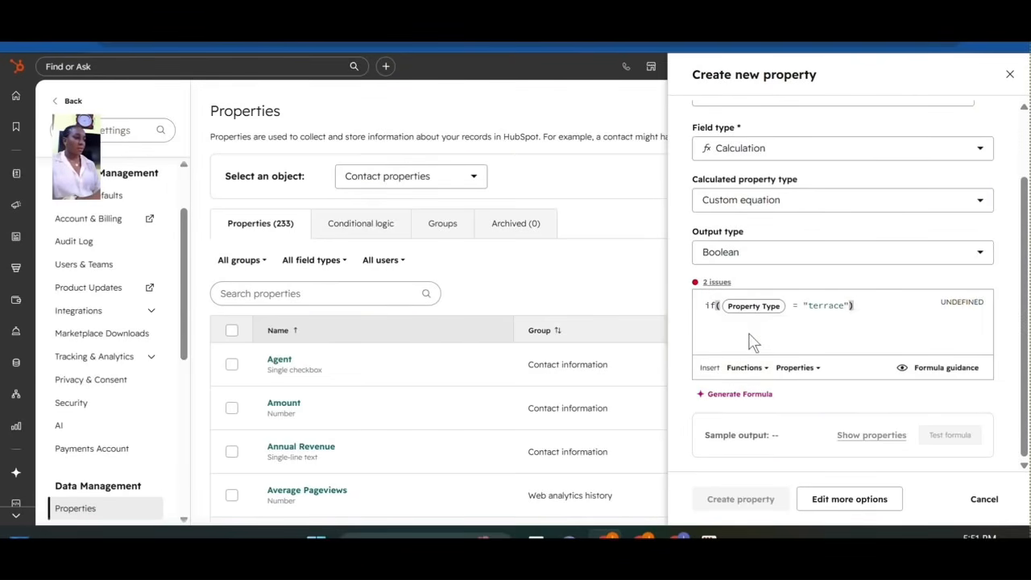
key(Left)
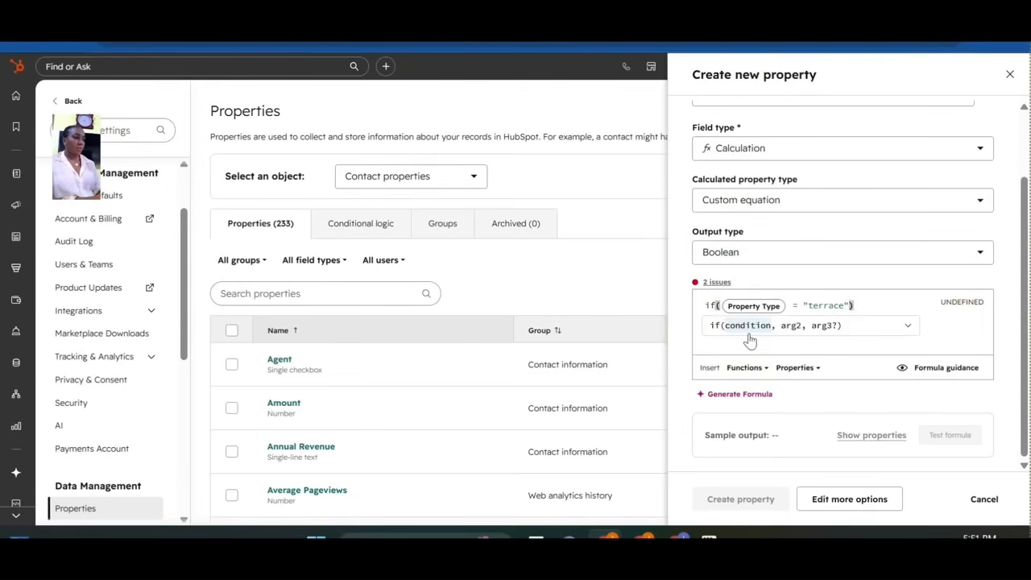
text(, )
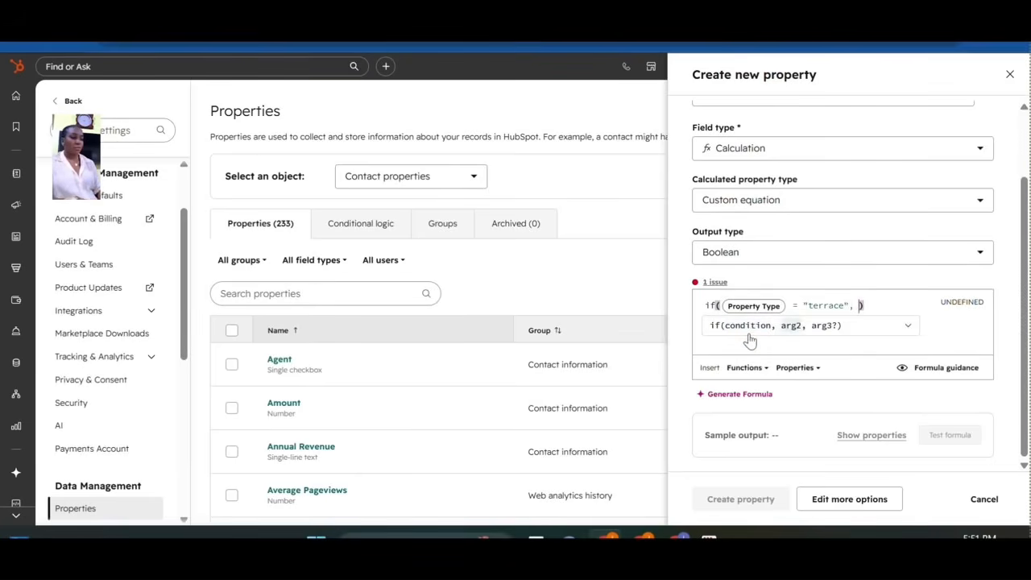
text(true)
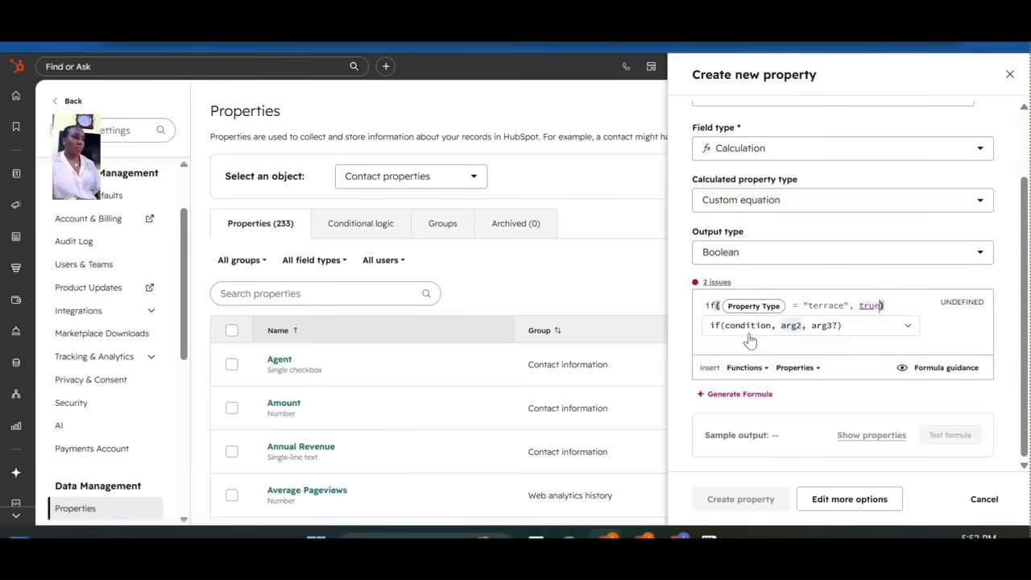
text(, fa)
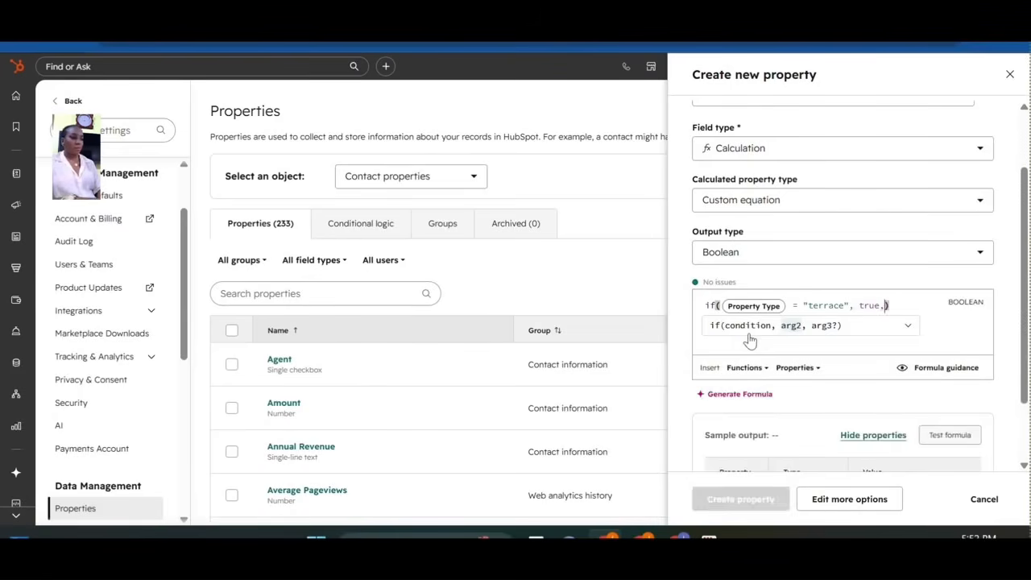
text(lse)
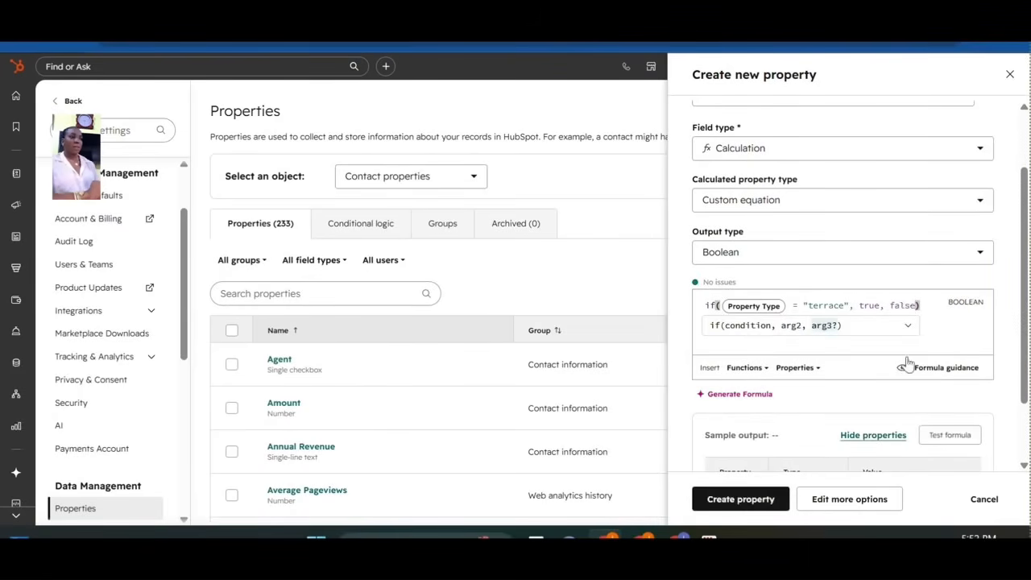
click(944, 340)
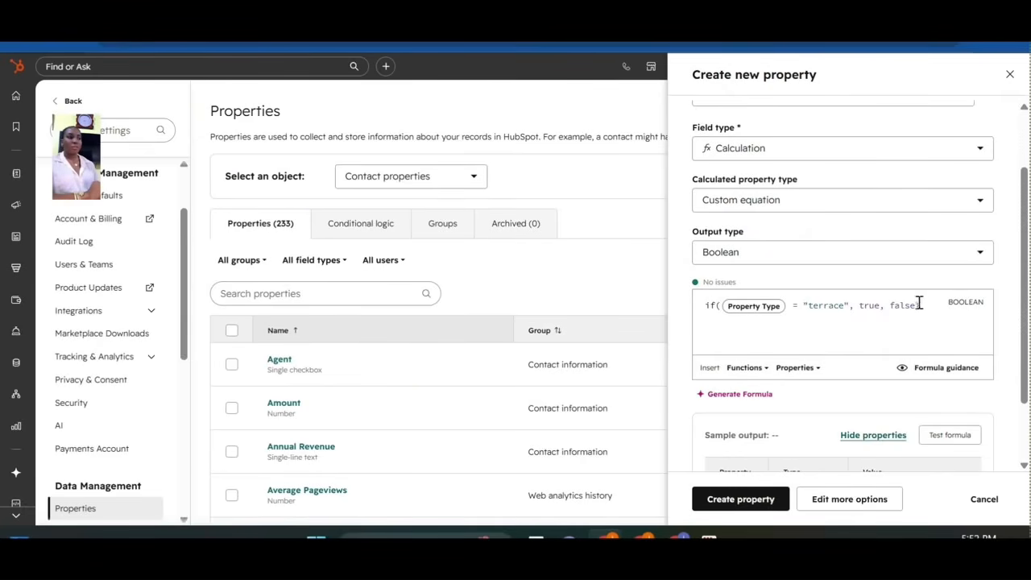
click(915, 304)
key(BackSpace)
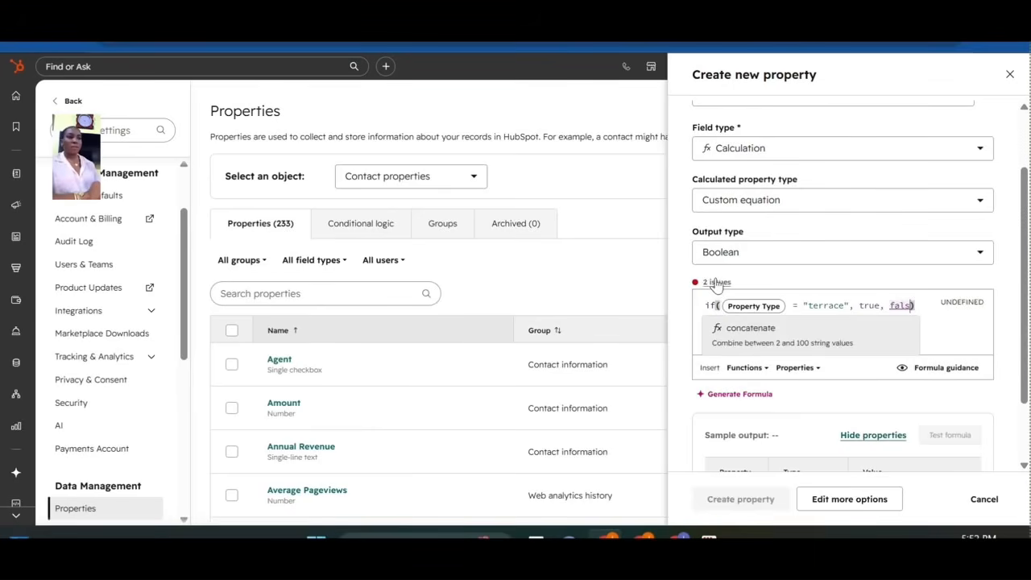
Check the Type error behind the 2 issues, then restore 'false' so no issues remain.
click(716, 281)
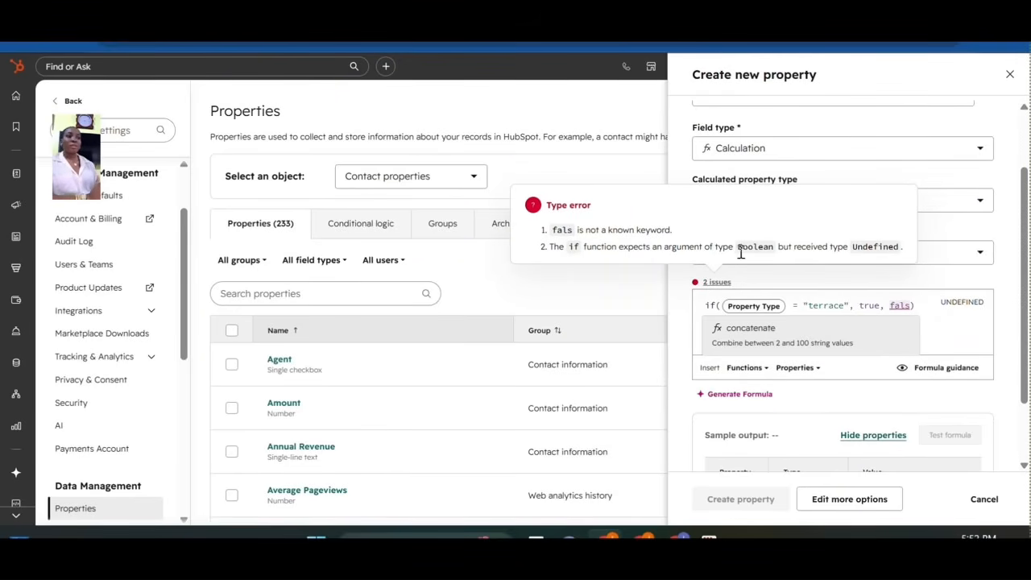
click(912, 305)
text(e)
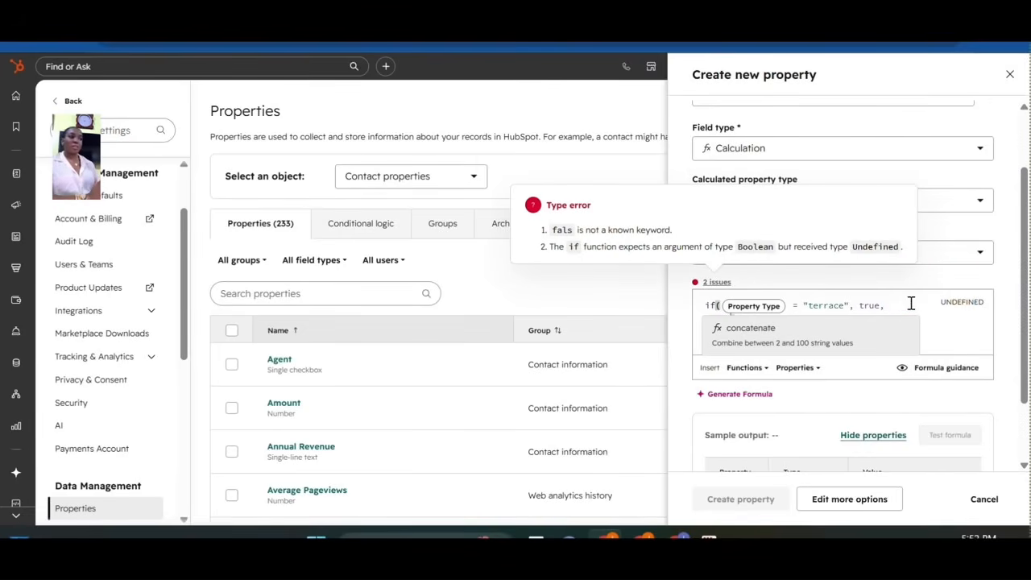
click(964, 330)
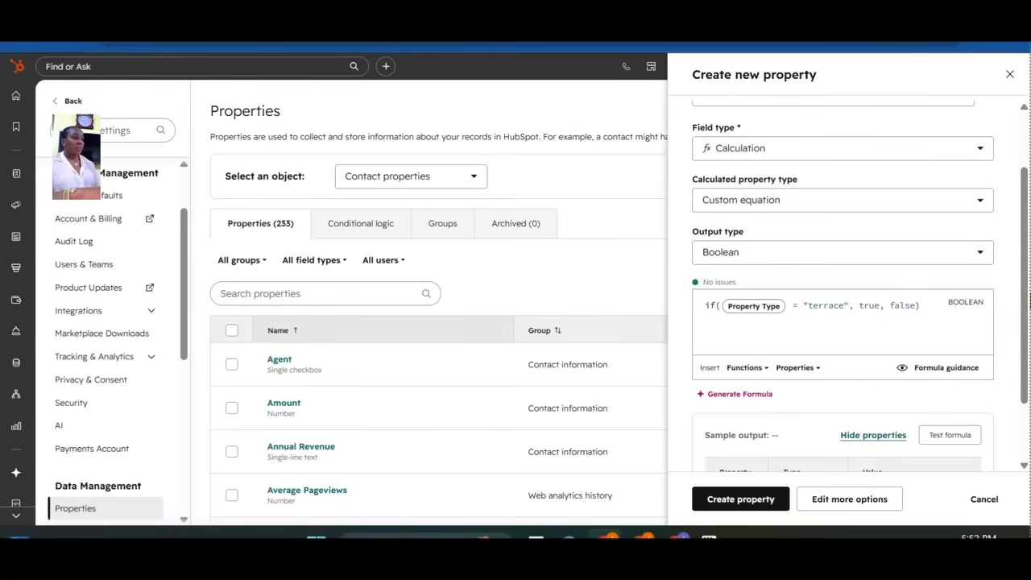
drag(1030, 294, 1028, 435)
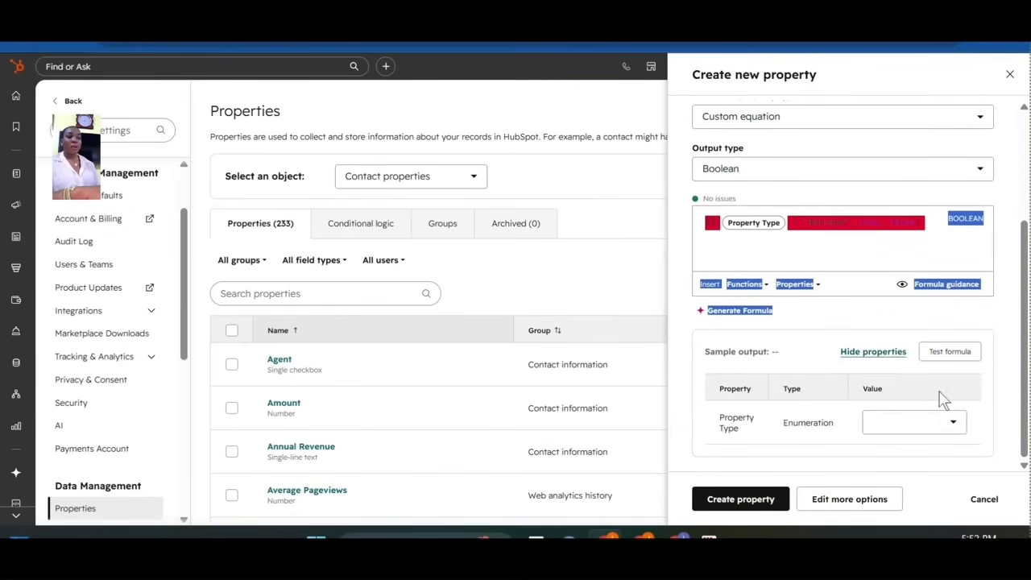
Test the formula with sample Property Type Bungalow, then Terrace; both return False.
click(1007, 345)
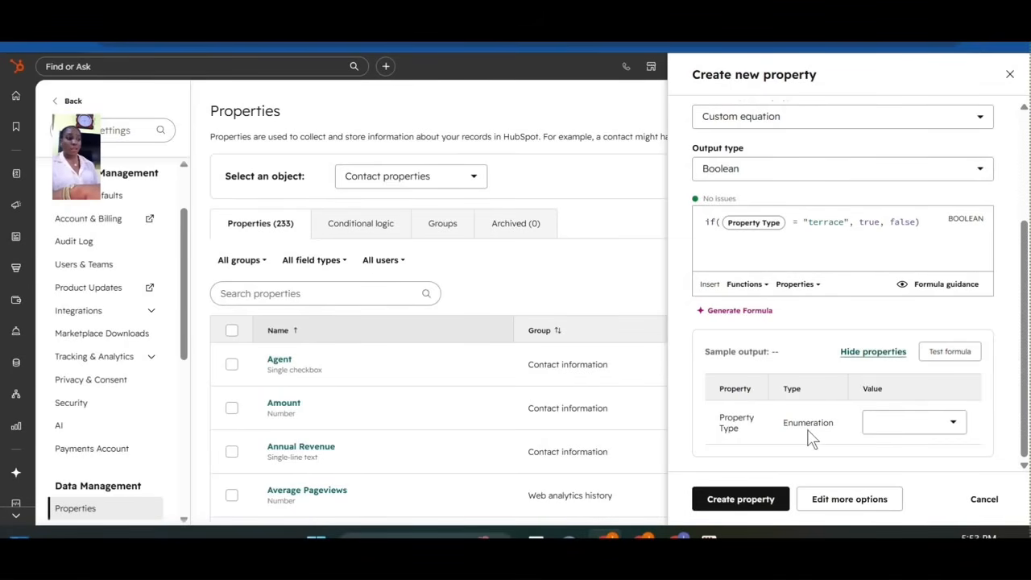
click(909, 431)
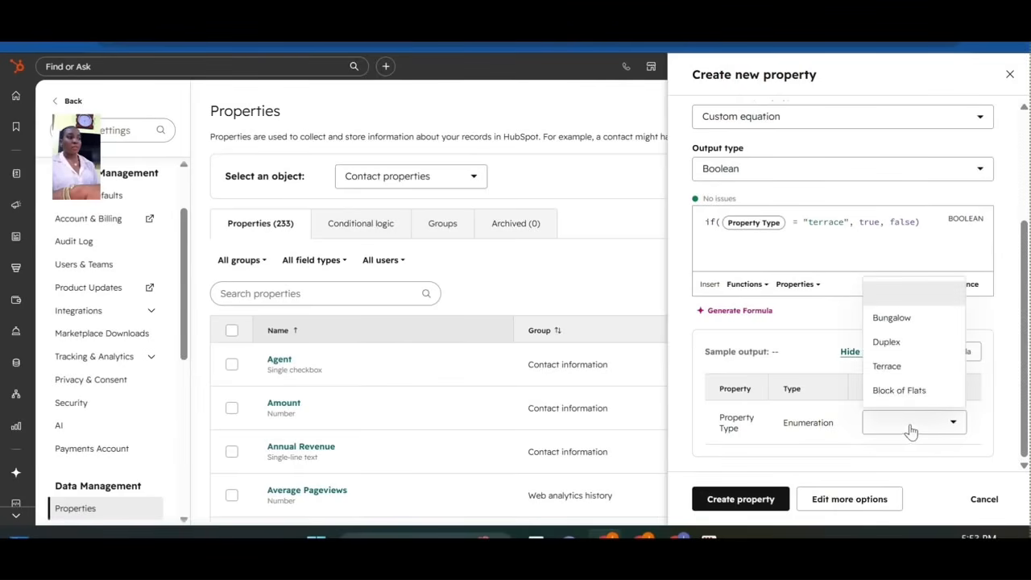
click(891, 320)
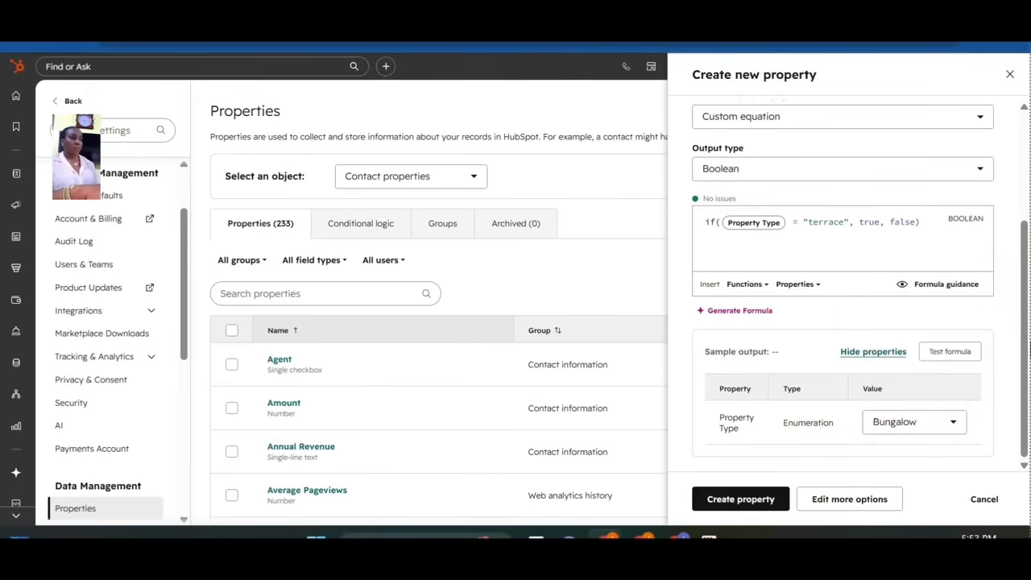
click(934, 354)
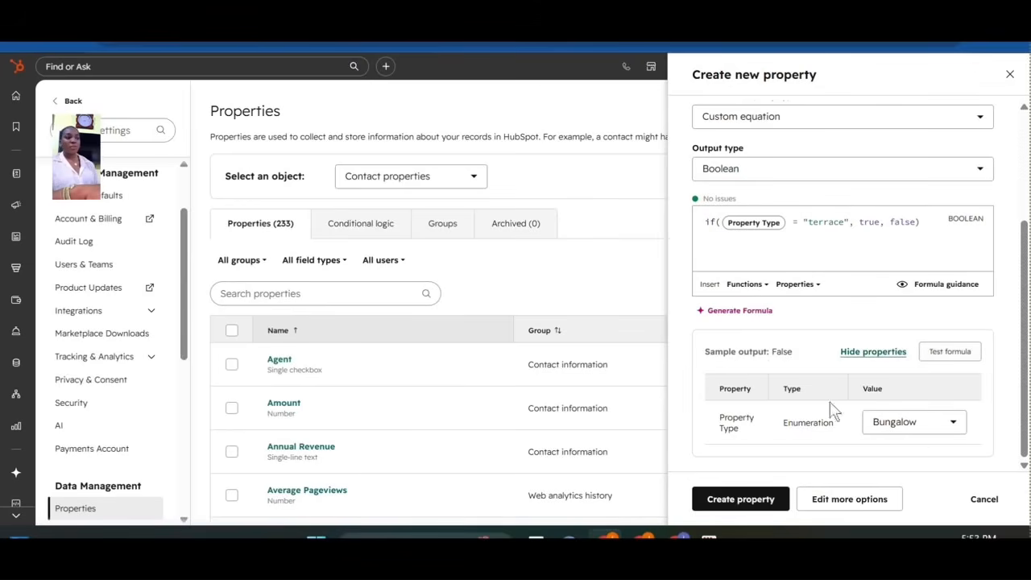
click(933, 425)
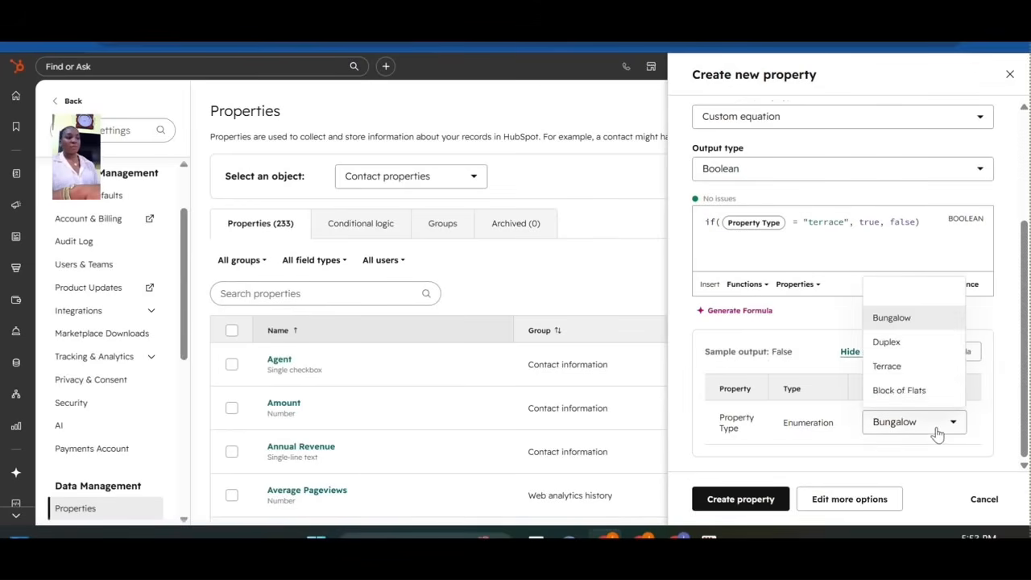
click(894, 366)
click(947, 351)
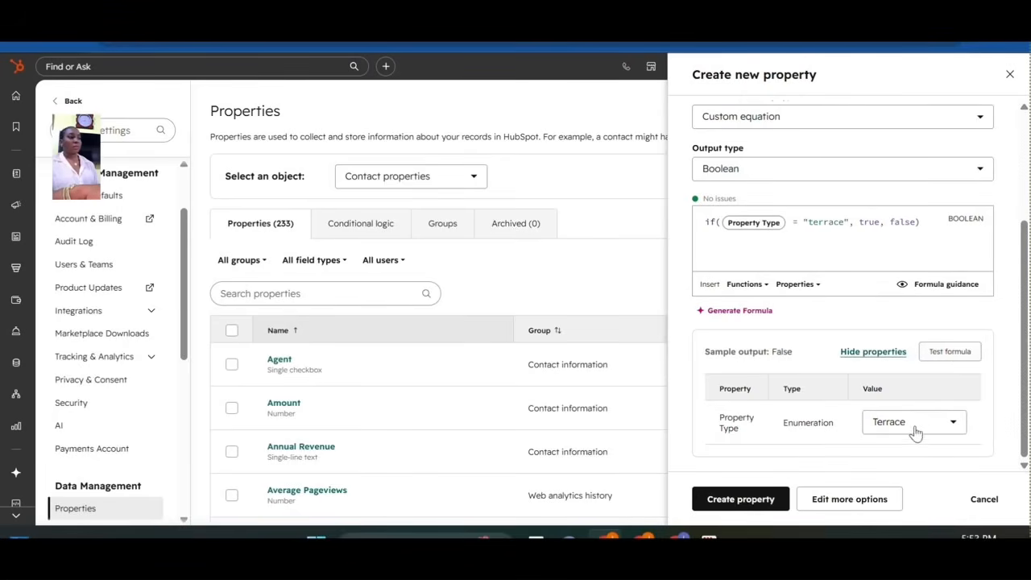
Change "terrace" to "Terrace" in the formula and retest, now returning True.
click(815, 221)
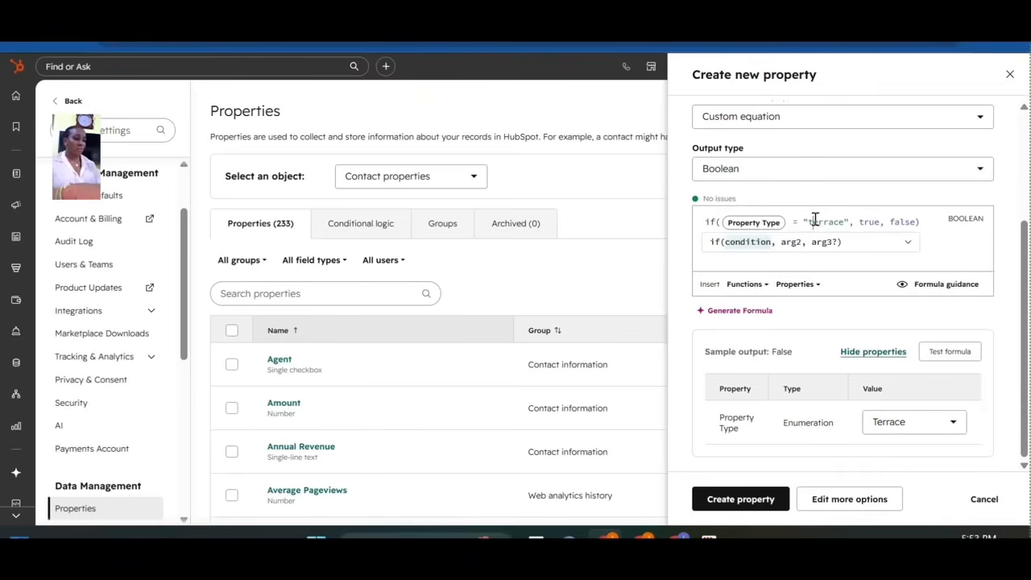
key(BackSpace)
text(T)
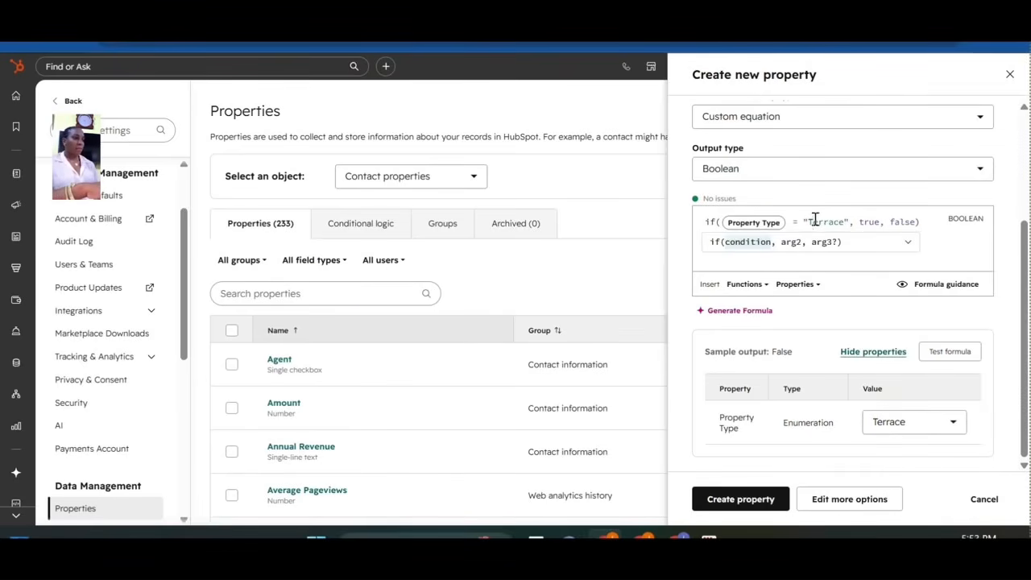
click(951, 361)
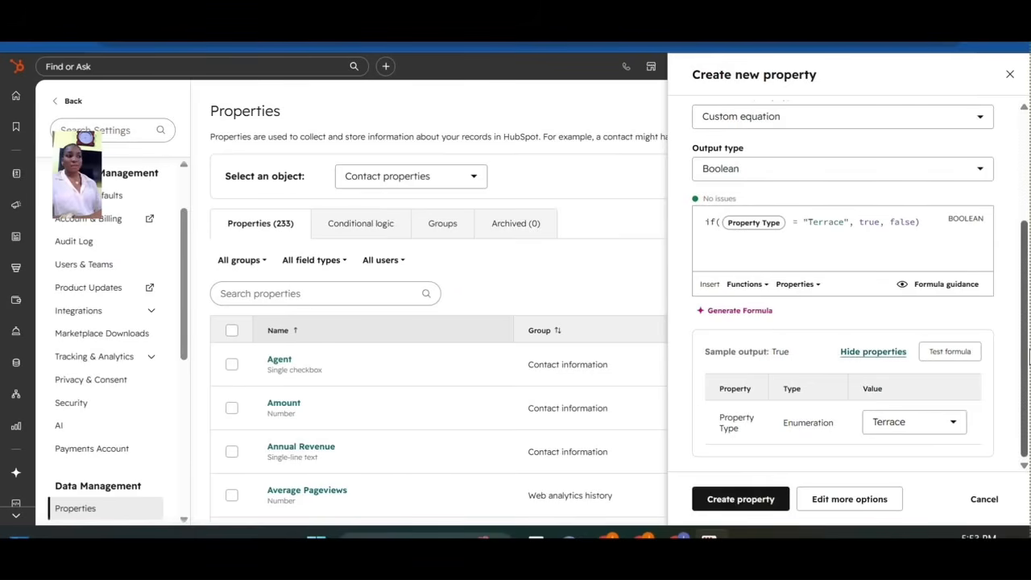
drag(1024, 362, 1025, 213)
scroll(1025, 213, down, 2)
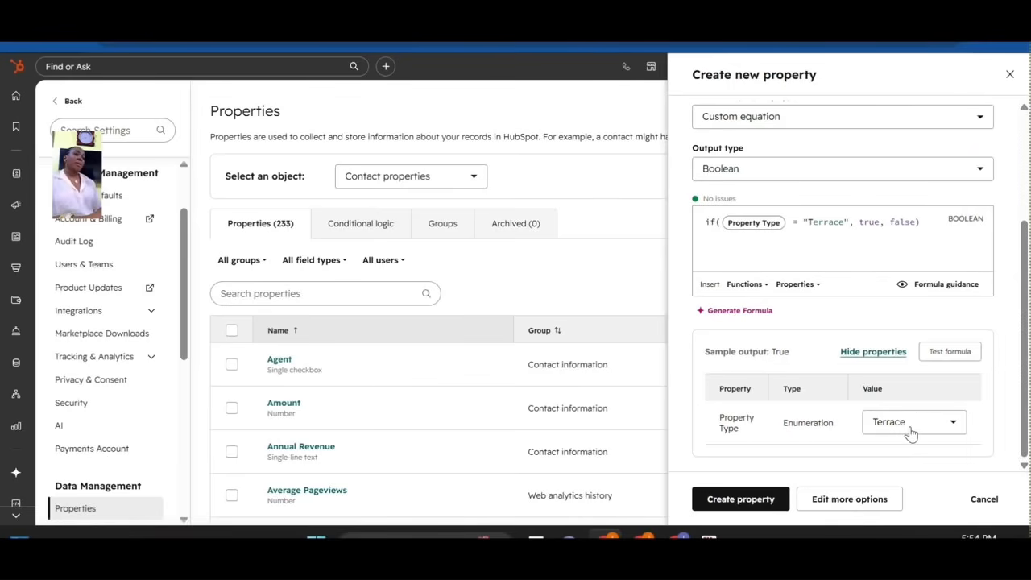
Create the Terrace building property and start a new Calculation property.
click(729, 502)
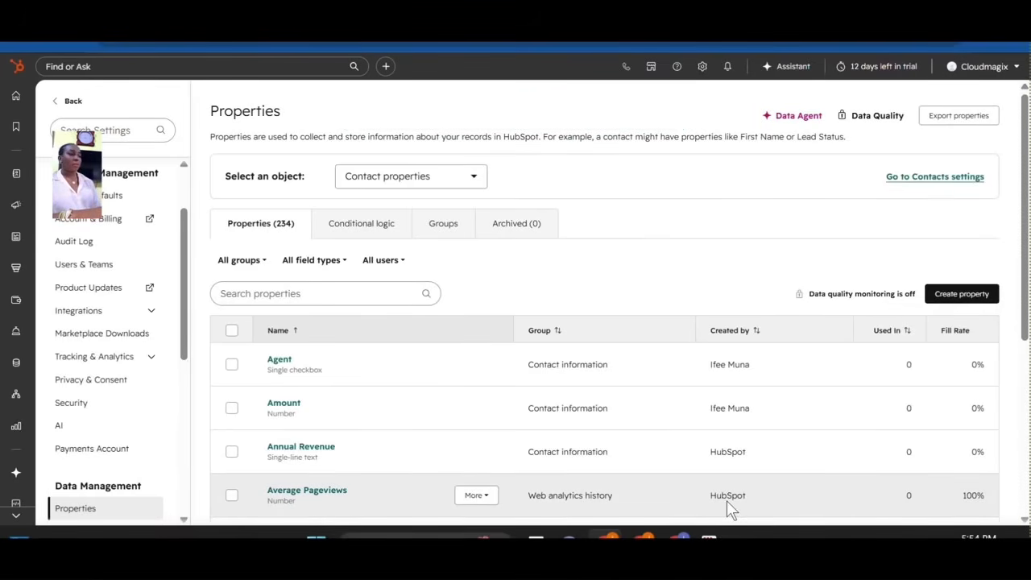
click(961, 295)
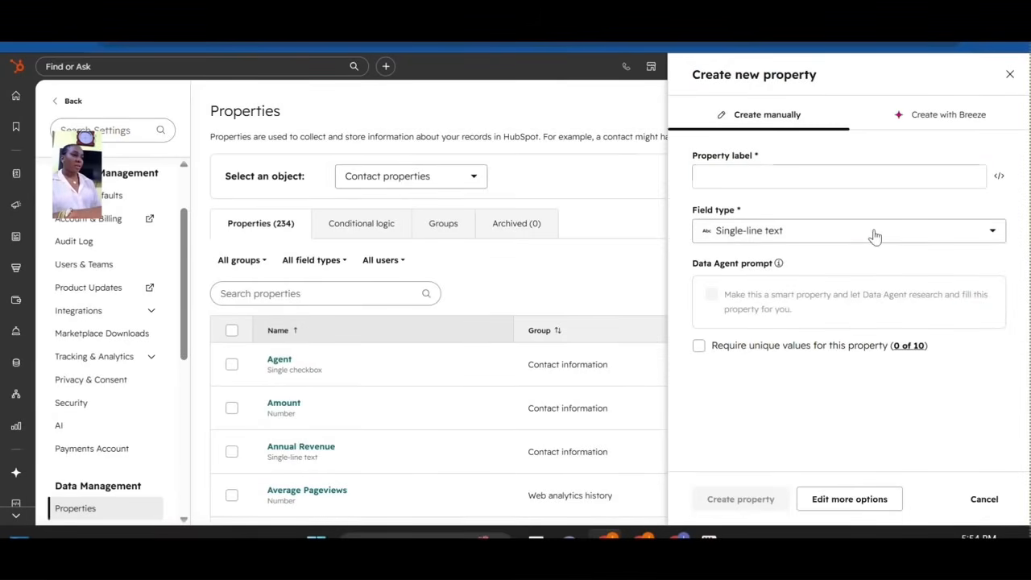
click(874, 234)
drag(1001, 341, 1002, 452)
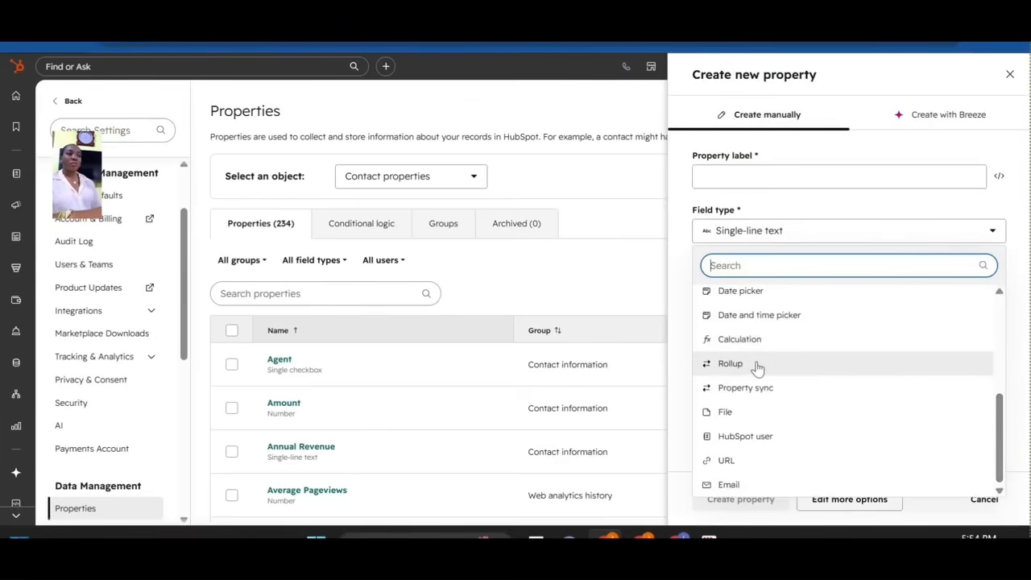
click(761, 342)
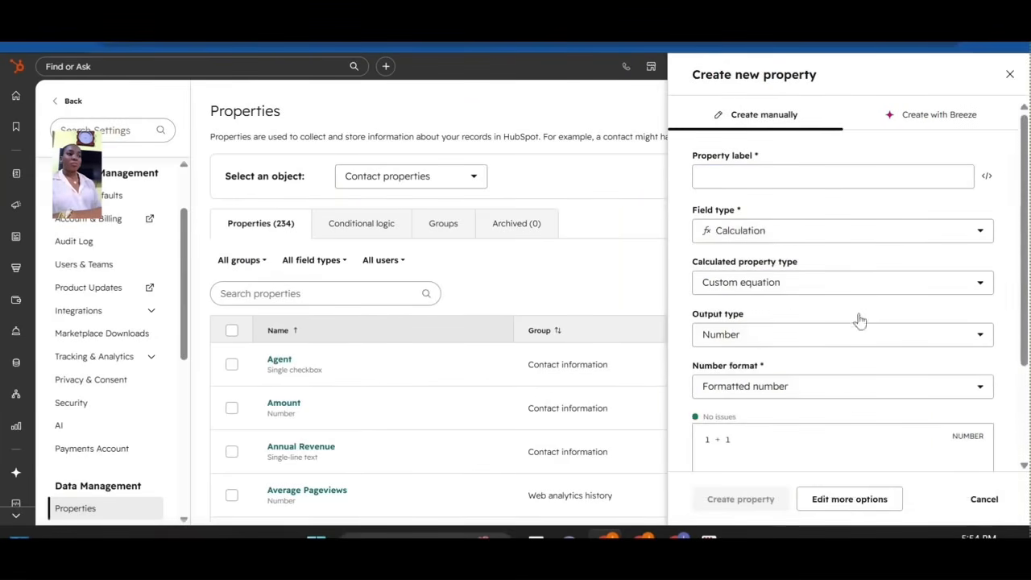
Set it to Time since Create Date, label it 'Age of Contact', and create it.
click(778, 285)
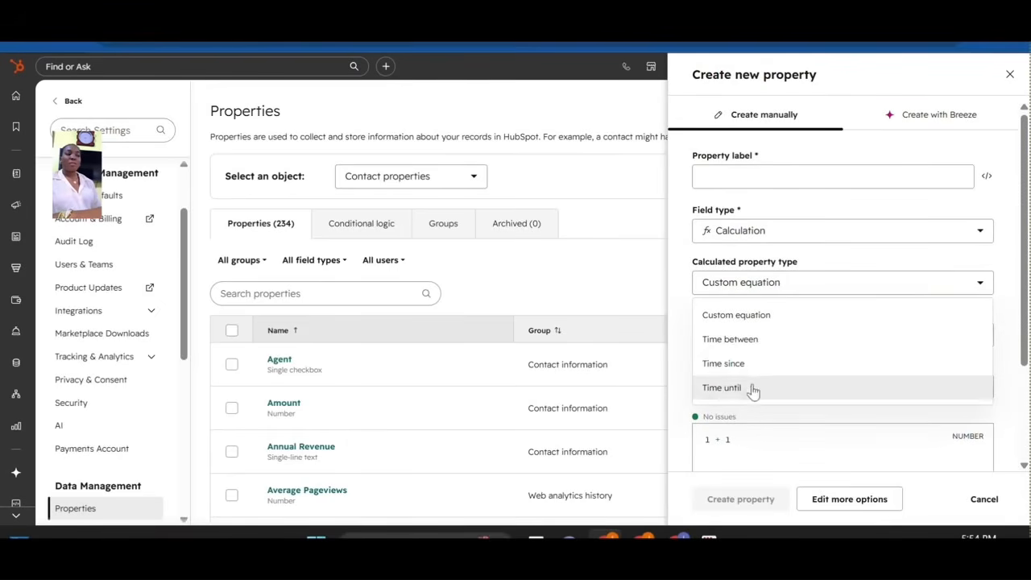
click(737, 364)
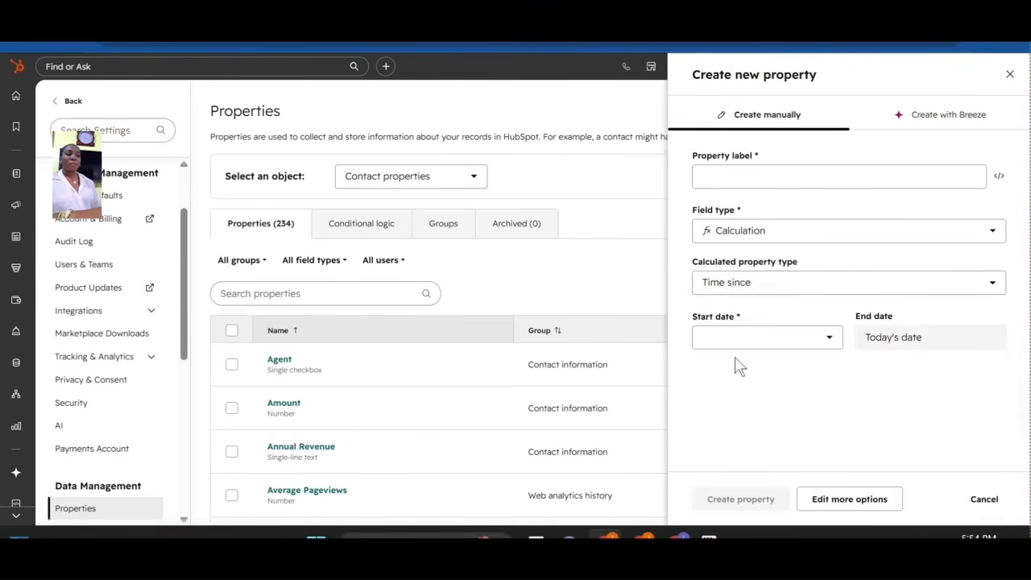
click(773, 344)
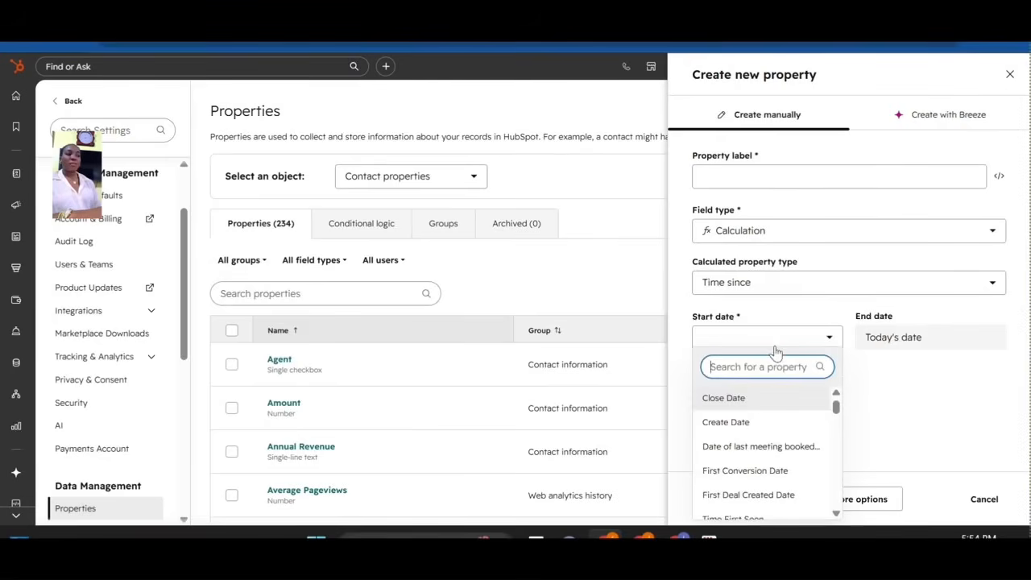
click(749, 422)
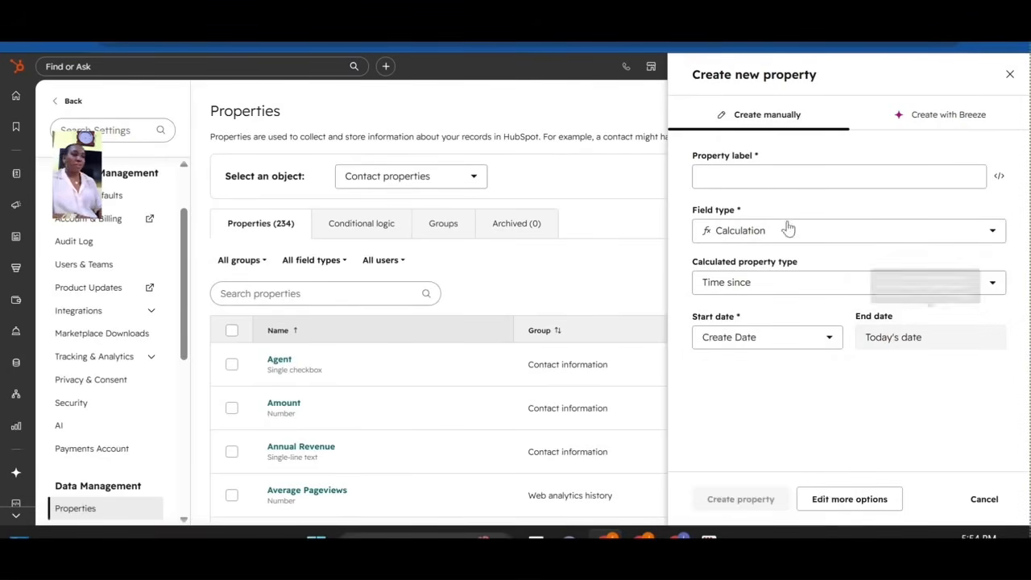
click(759, 178)
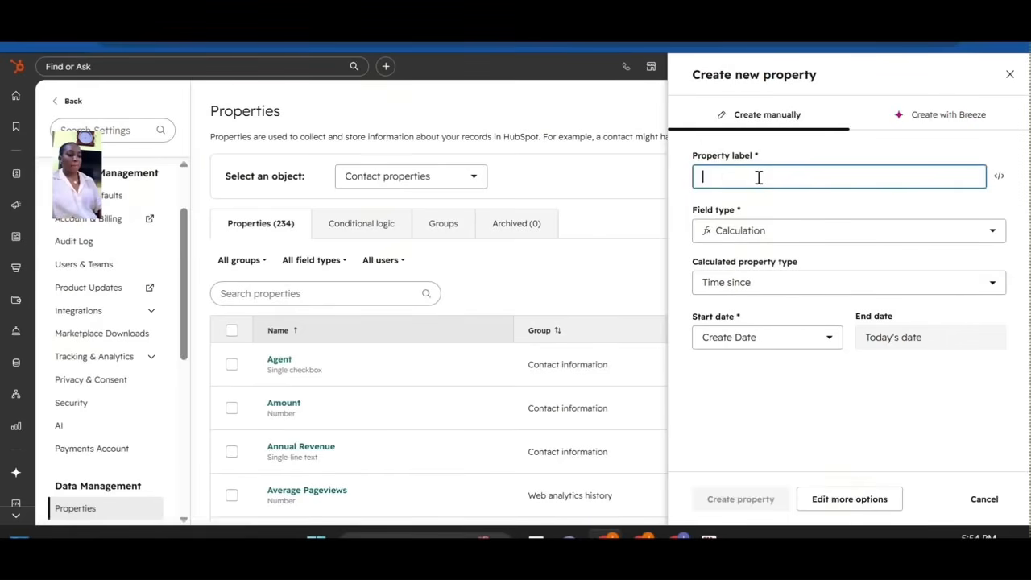
text(Age of Contact)
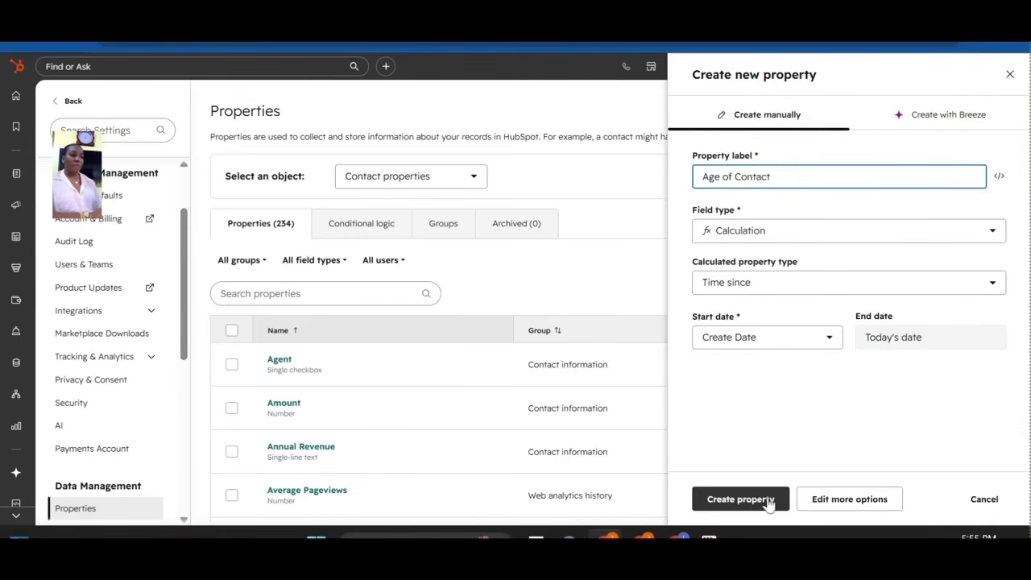
click(729, 506)
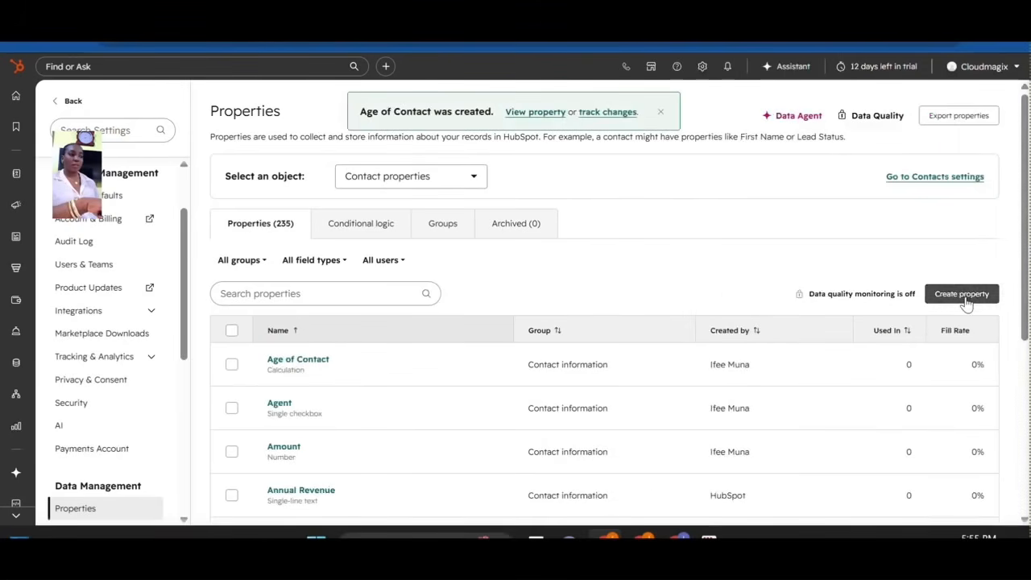
Start another new contact property and set its field type to Calculation.
click(963, 295)
click(844, 230)
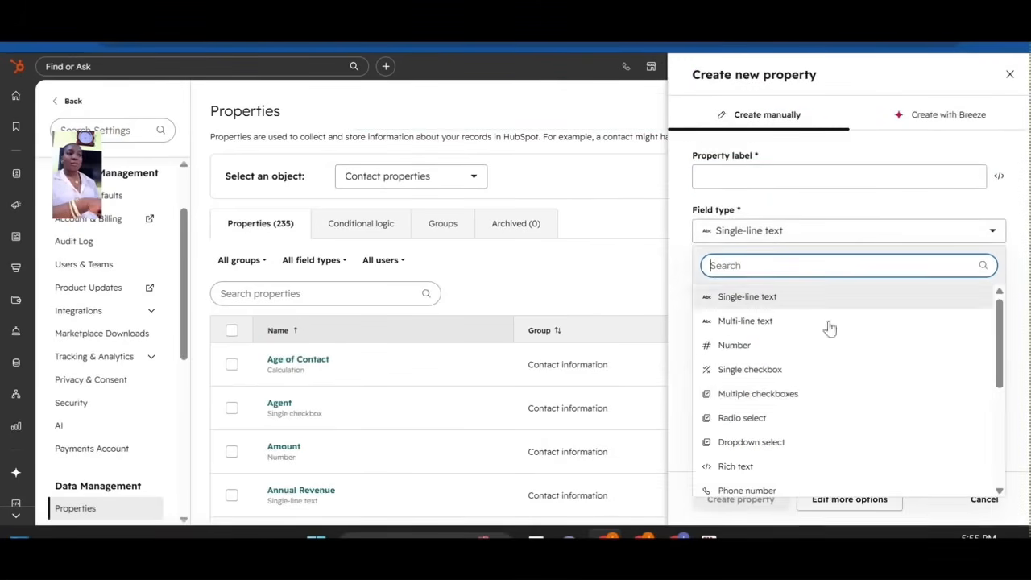
scroll(1003, 385, down, 1)
scroll(1003, 385, down, 3)
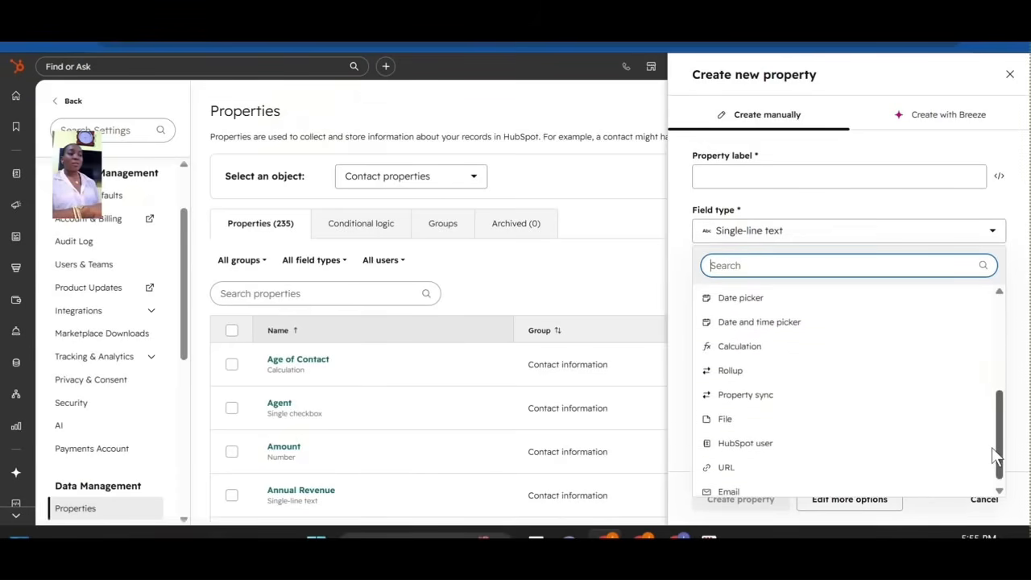
click(801, 341)
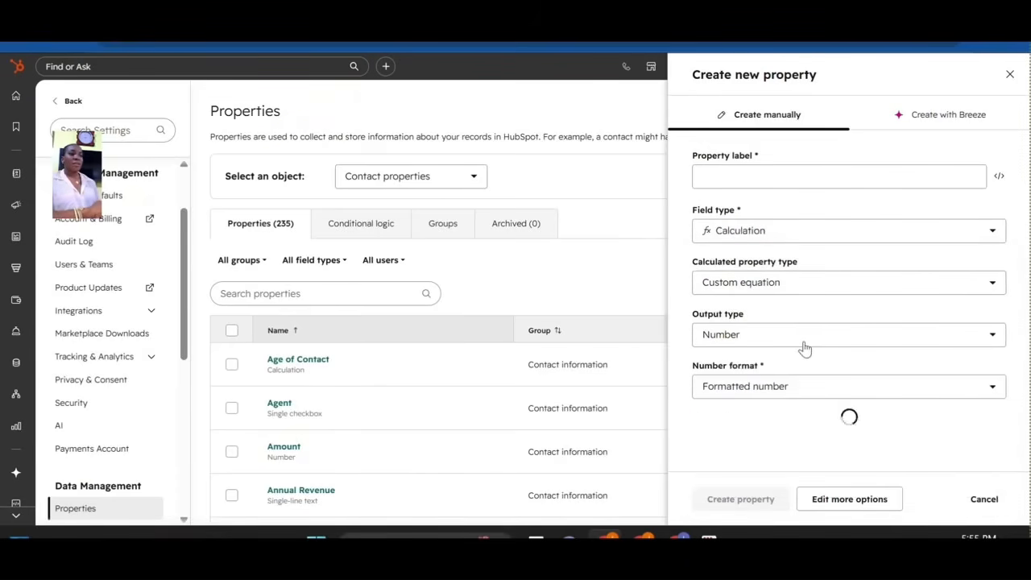
Browse the calculation types, keeping Calculation with the Custom equation option.
click(806, 287)
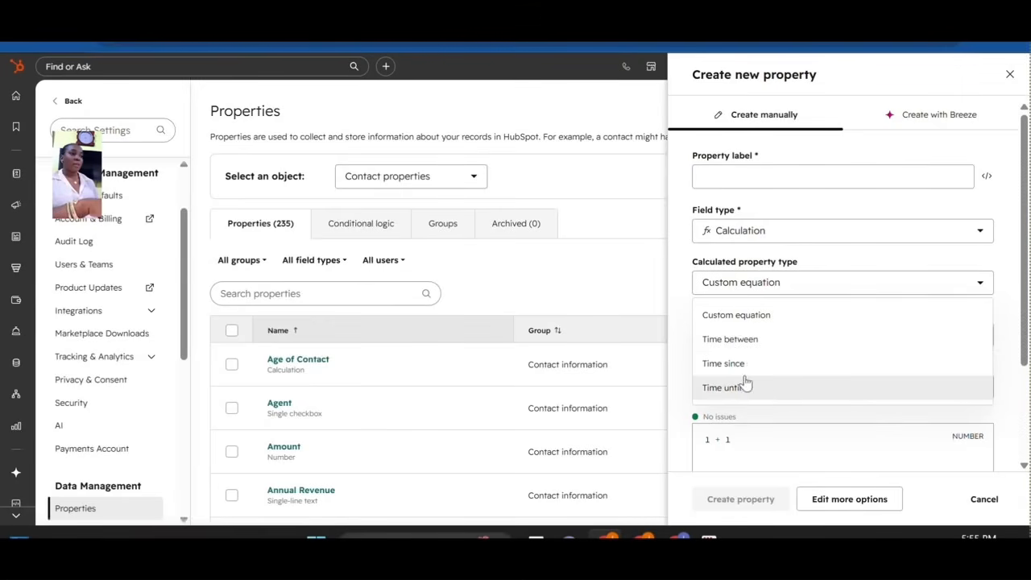
scroll(1023, 375, down, 2)
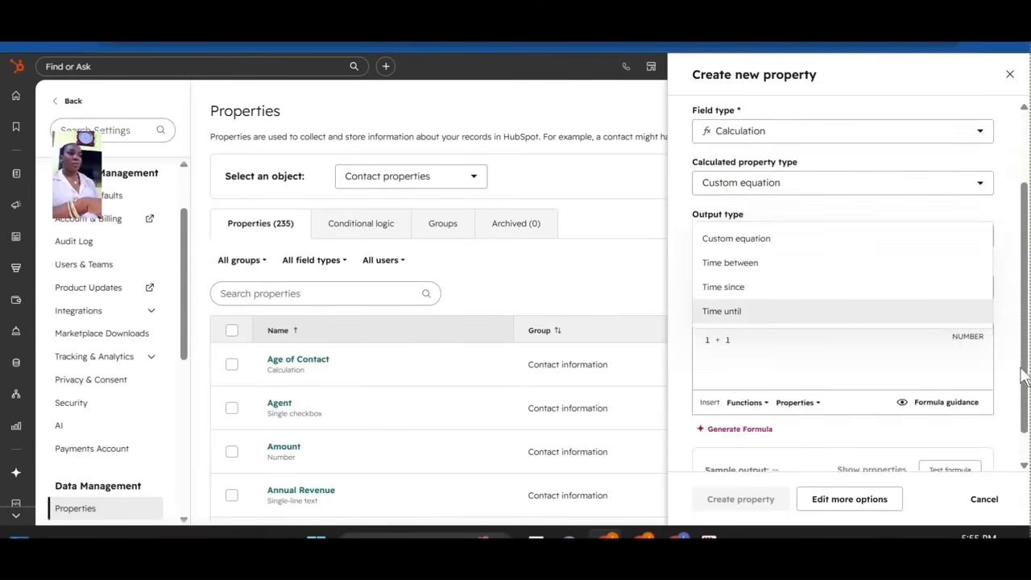
scroll(1028, 269, up, 1)
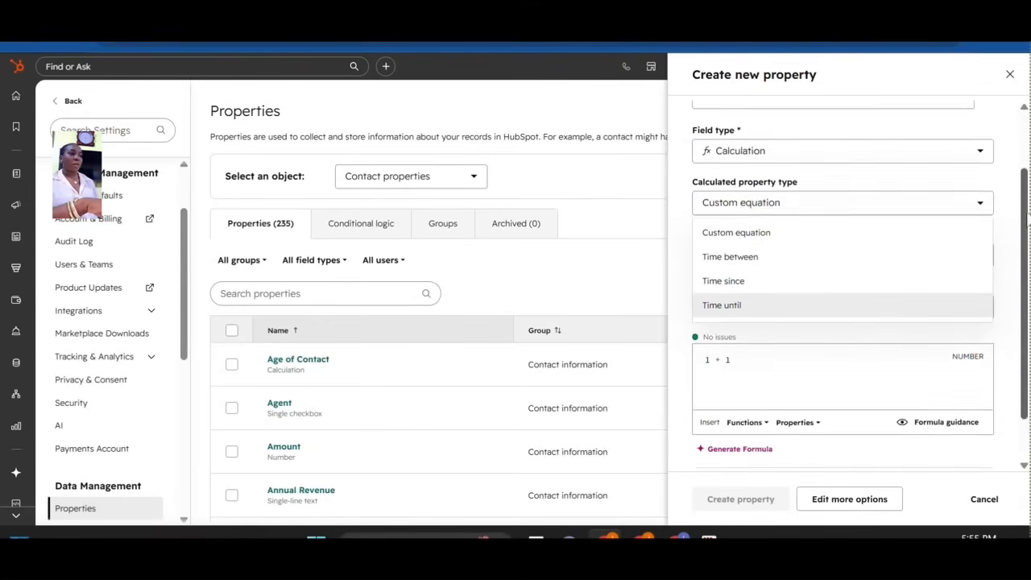
click(828, 175)
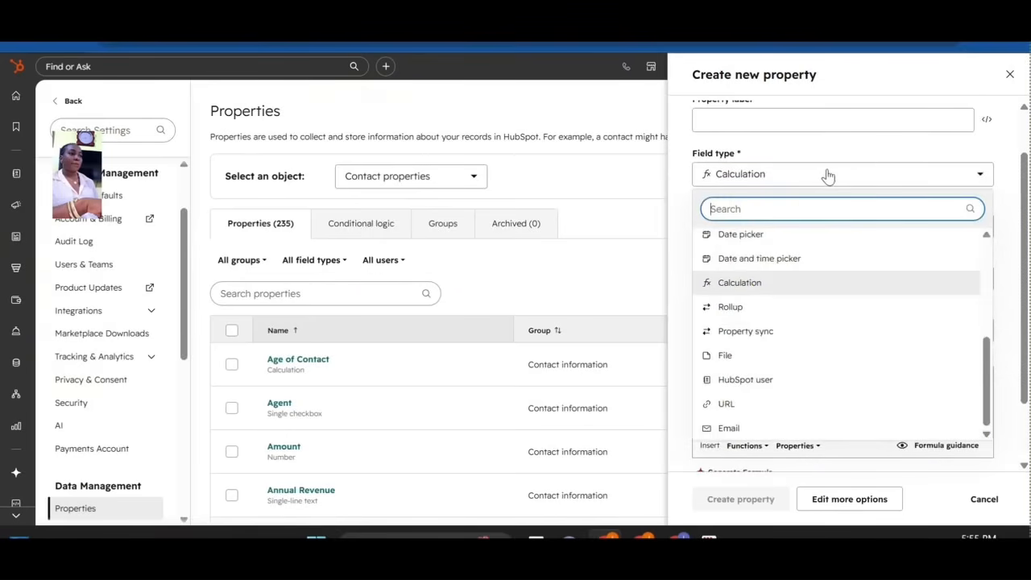
click(754, 287)
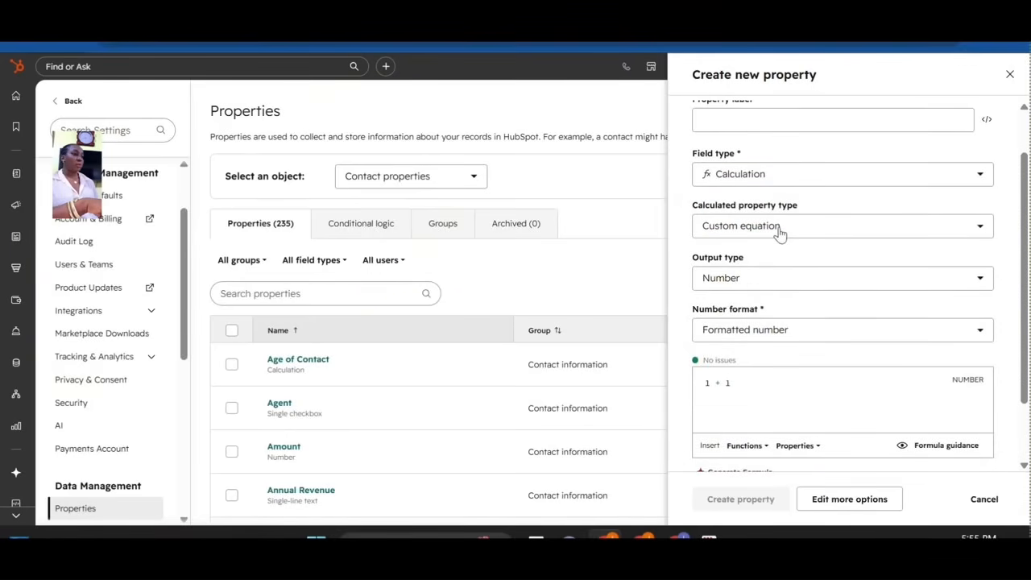
click(789, 233)
click(790, 234)
drag(1030, 318, 1025, 339)
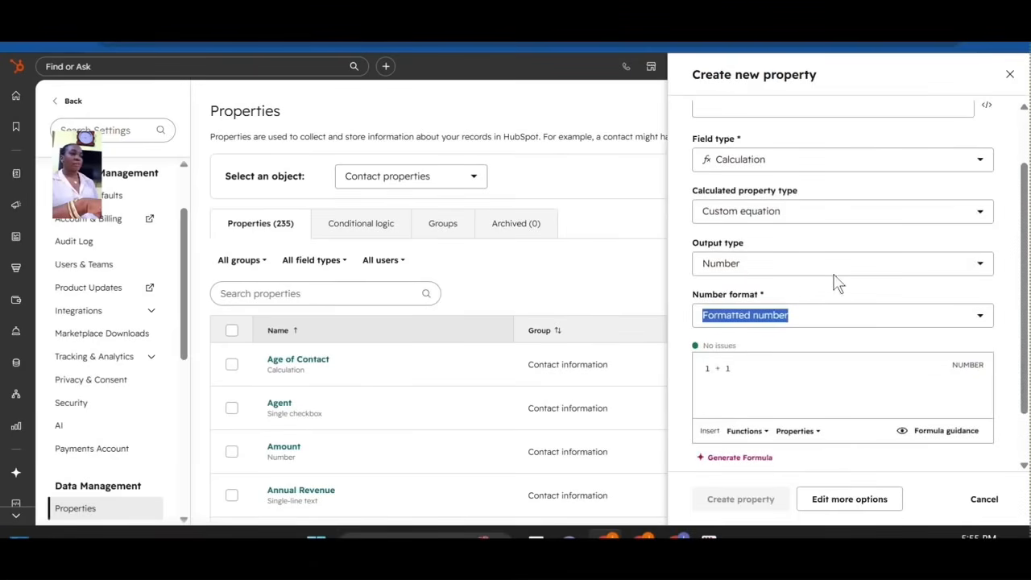
Review the output types, then switch the field type to Rollup.
click(736, 267)
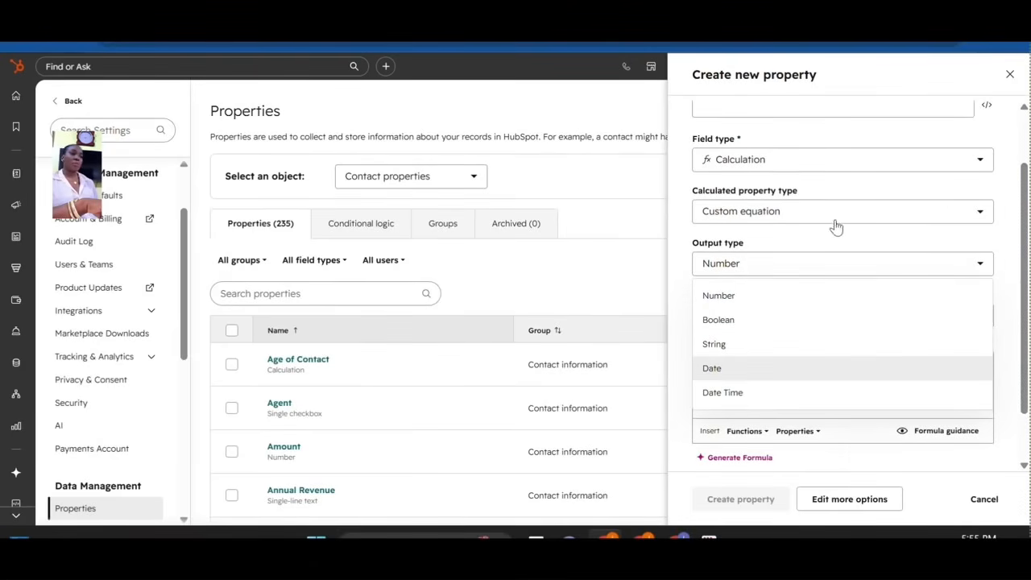
click(775, 222)
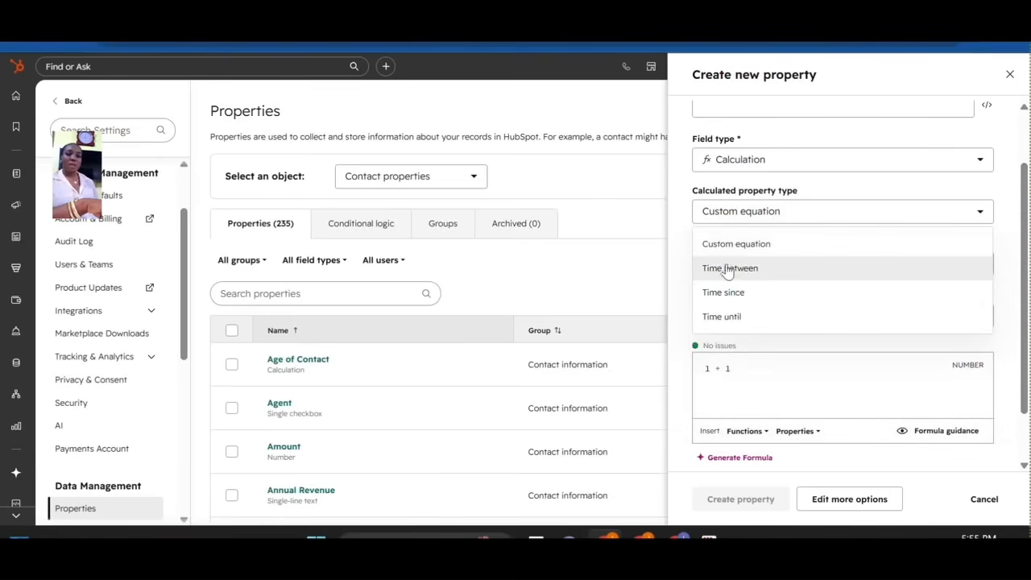
click(847, 156)
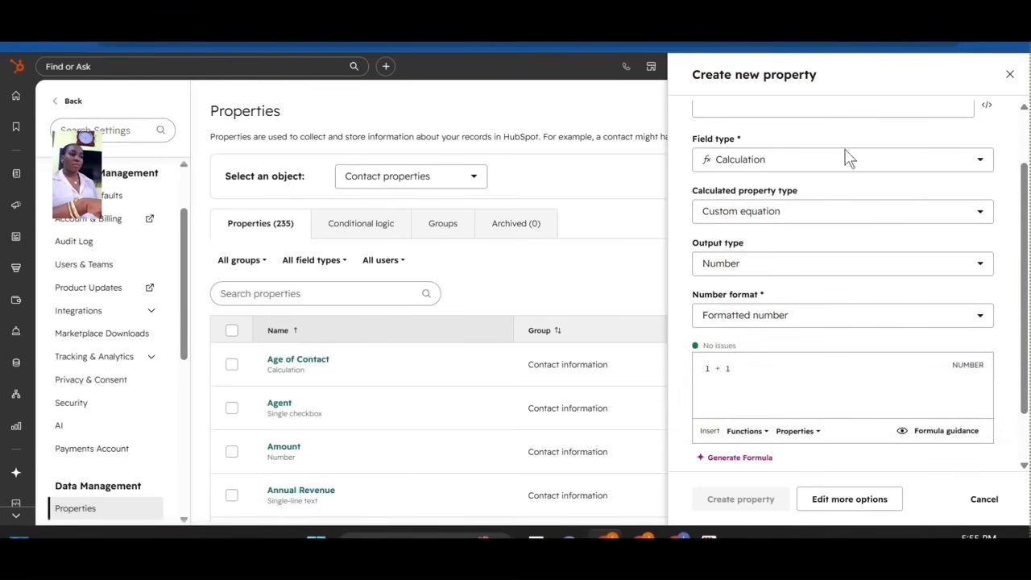
click(824, 170)
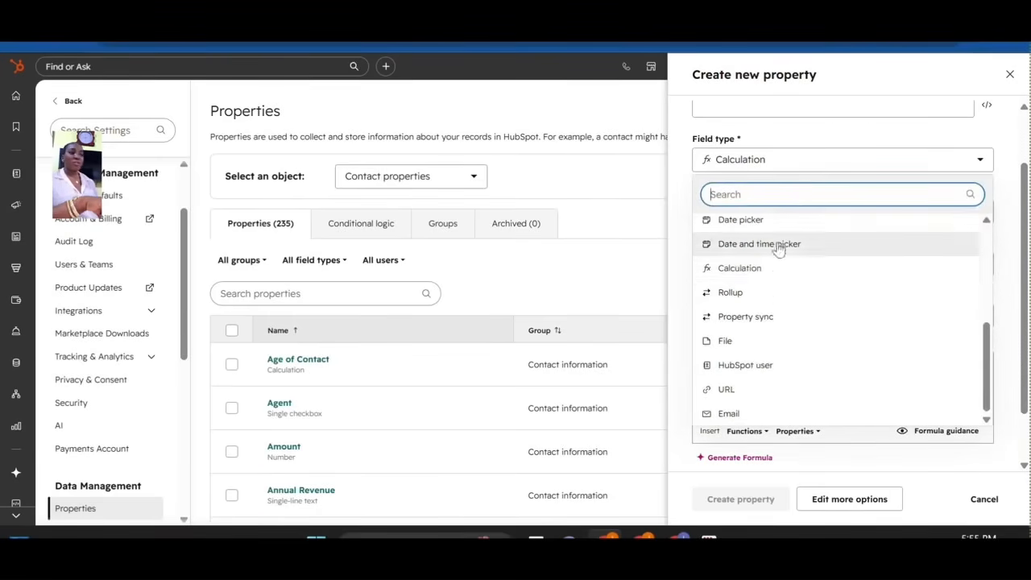
click(731, 293)
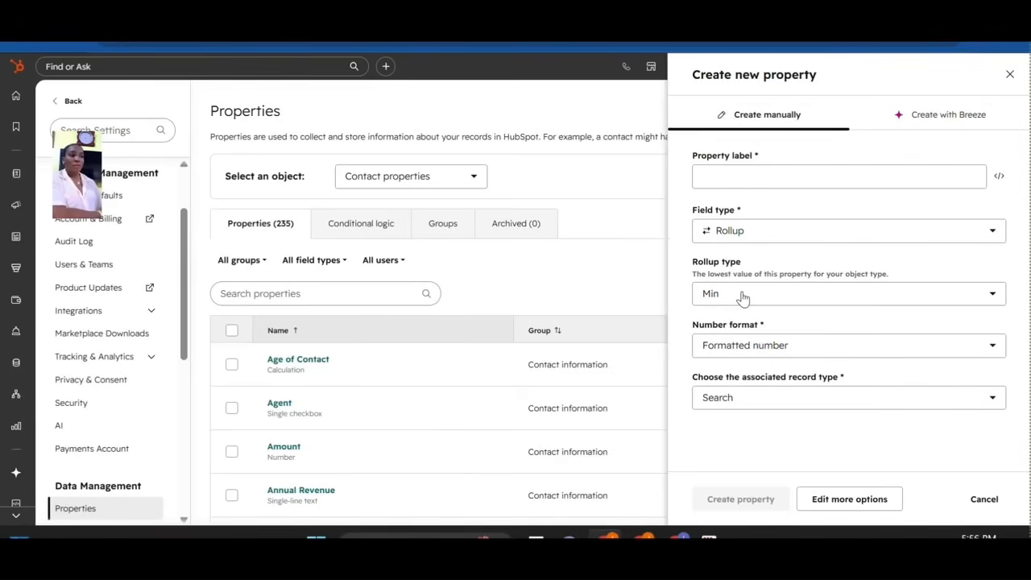
Make the rollup Count associated Contact records by their Email property.
click(742, 297)
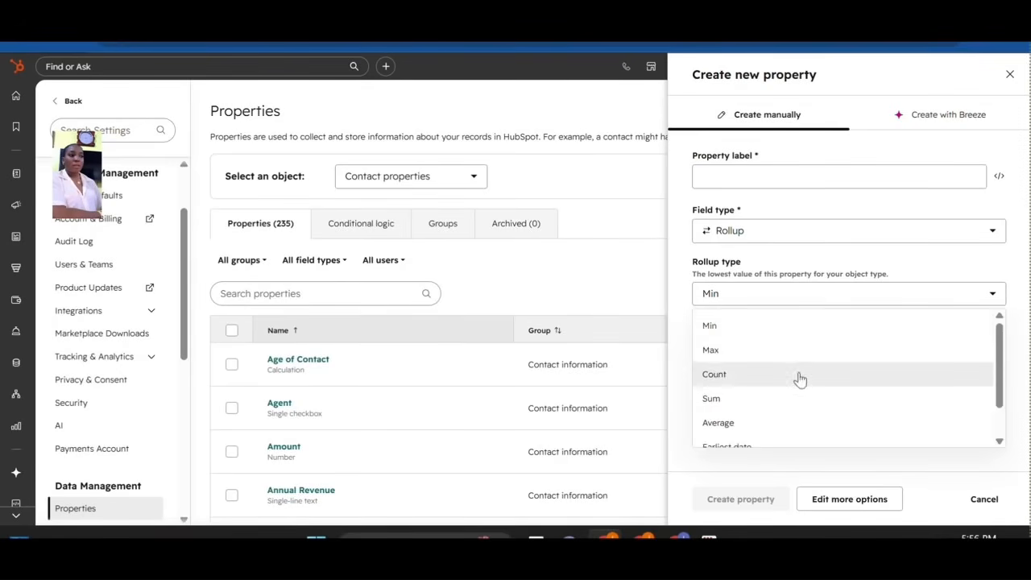
click(755, 374)
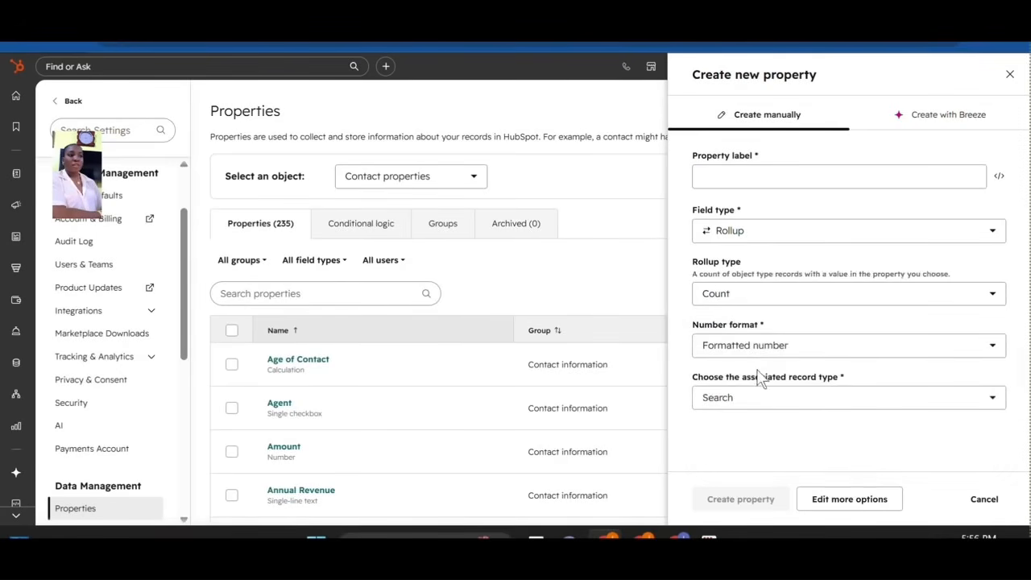
click(765, 401)
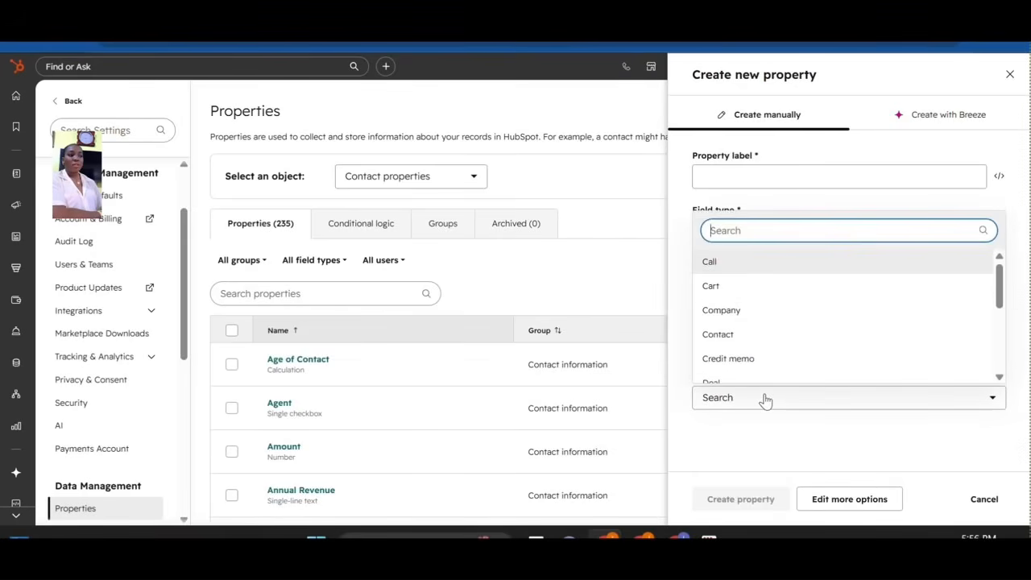
click(737, 337)
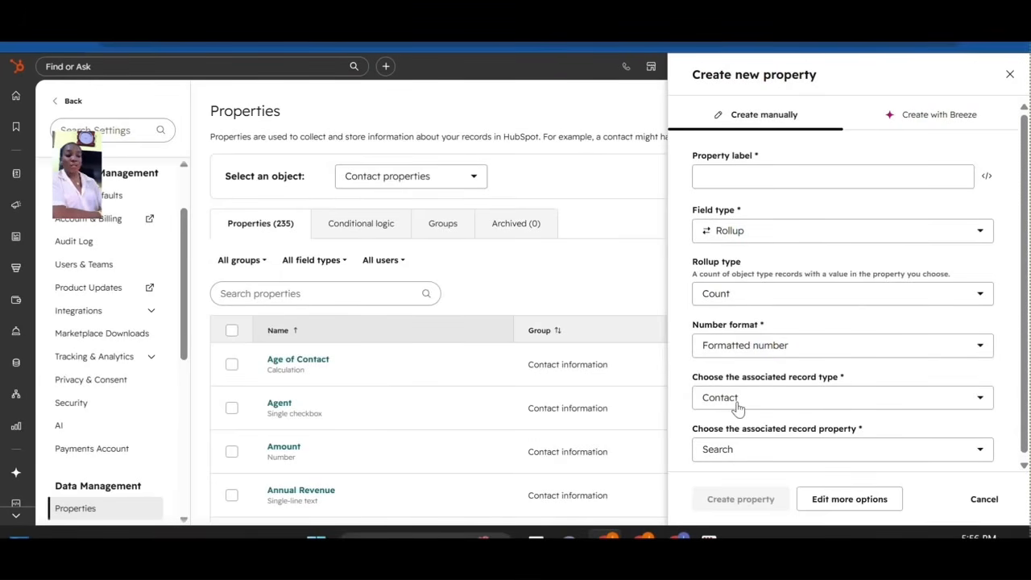
click(750, 458)
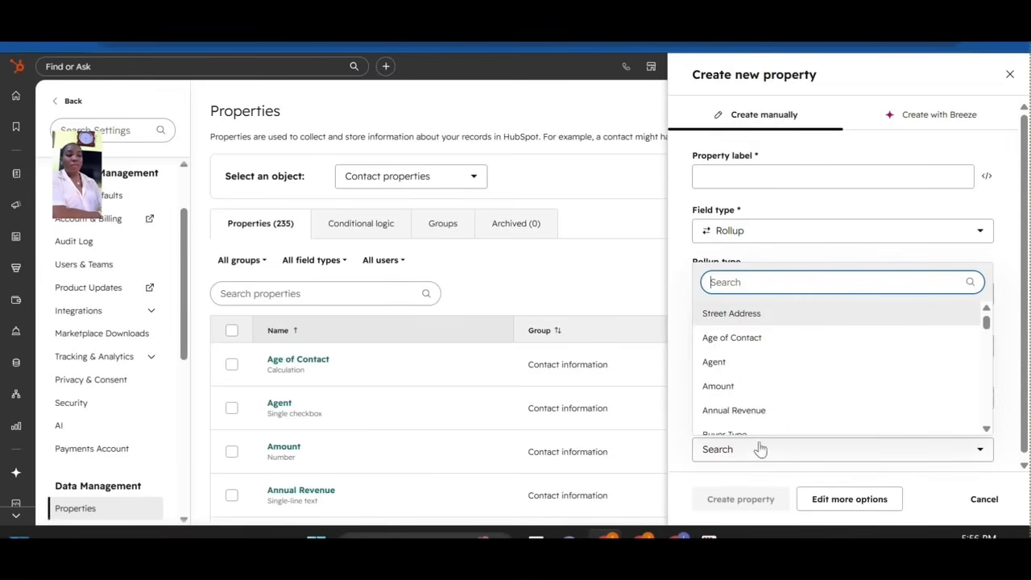
text(em)
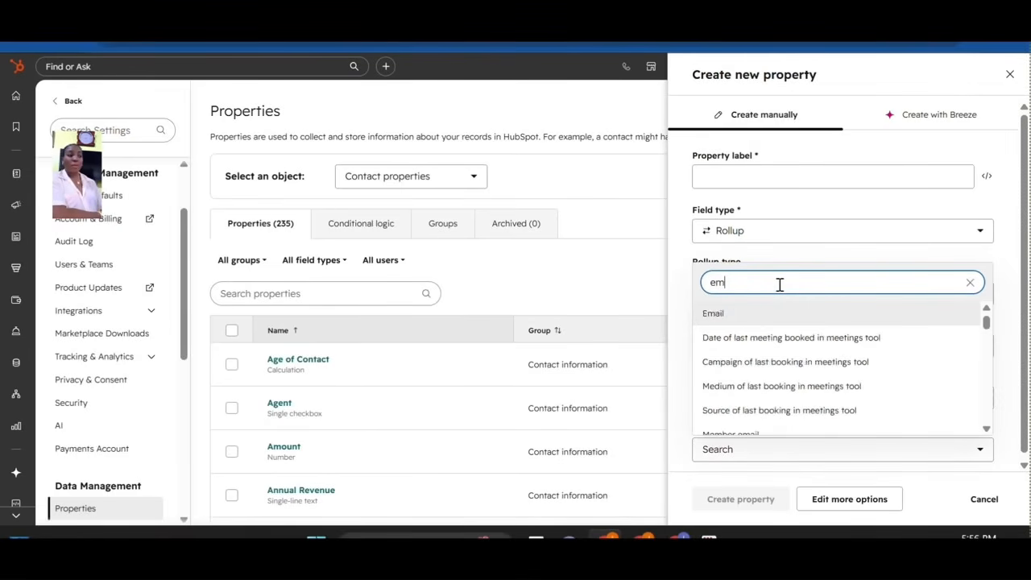
text(ail)
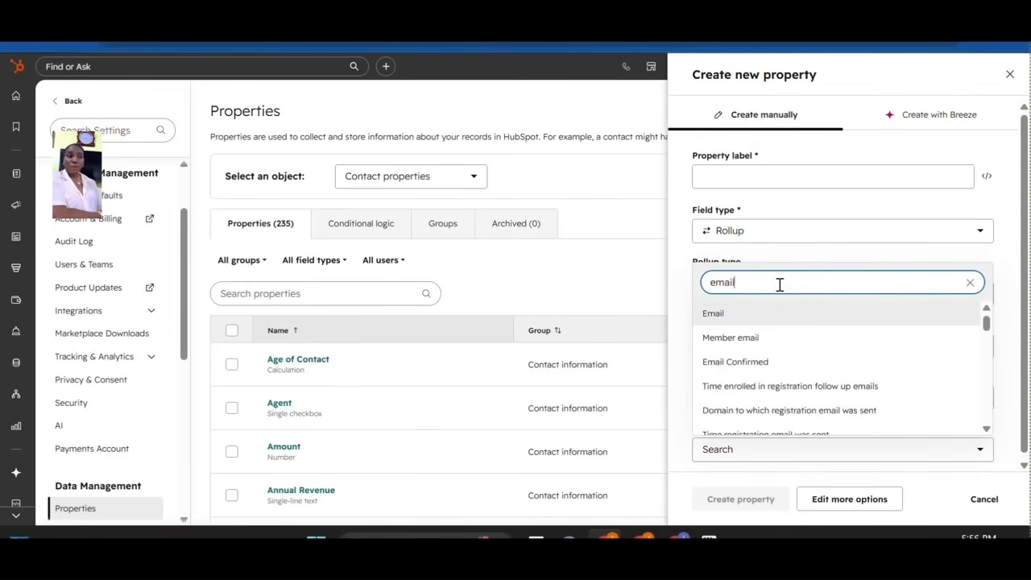
click(724, 317)
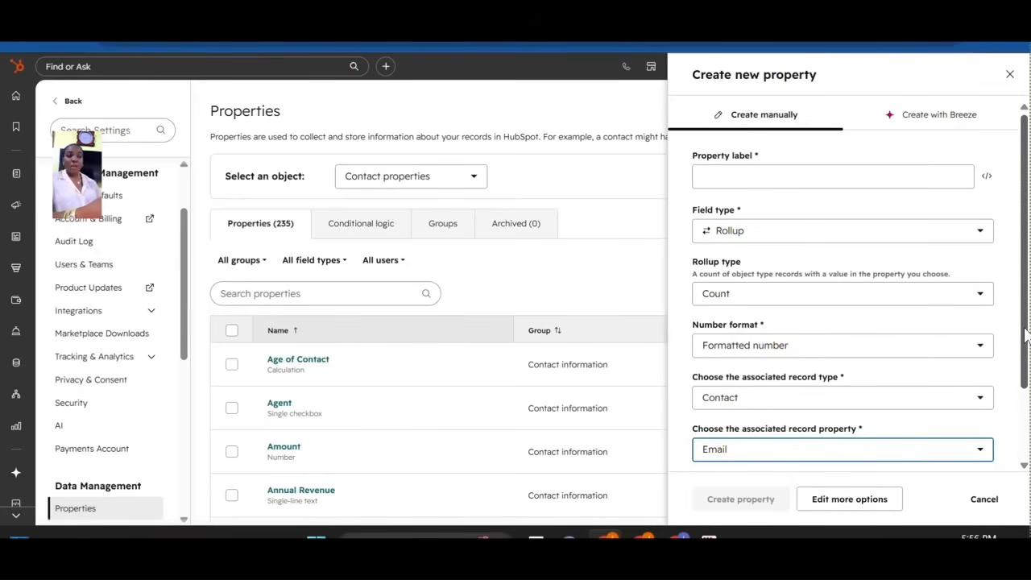
Begin adding a rollup condition, check its value options, then discard it.
scroll(1024, 323, down, 2)
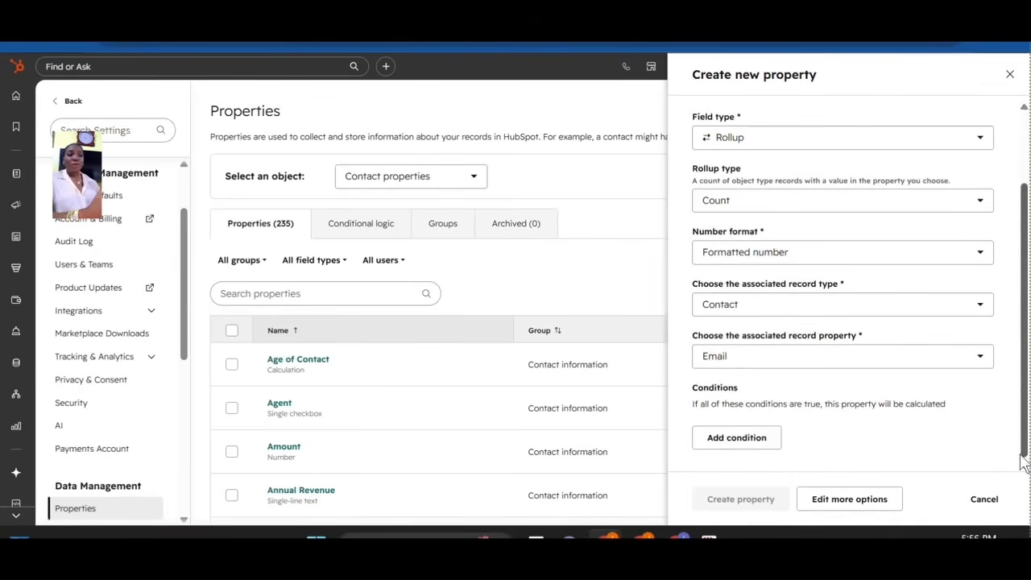
click(766, 435)
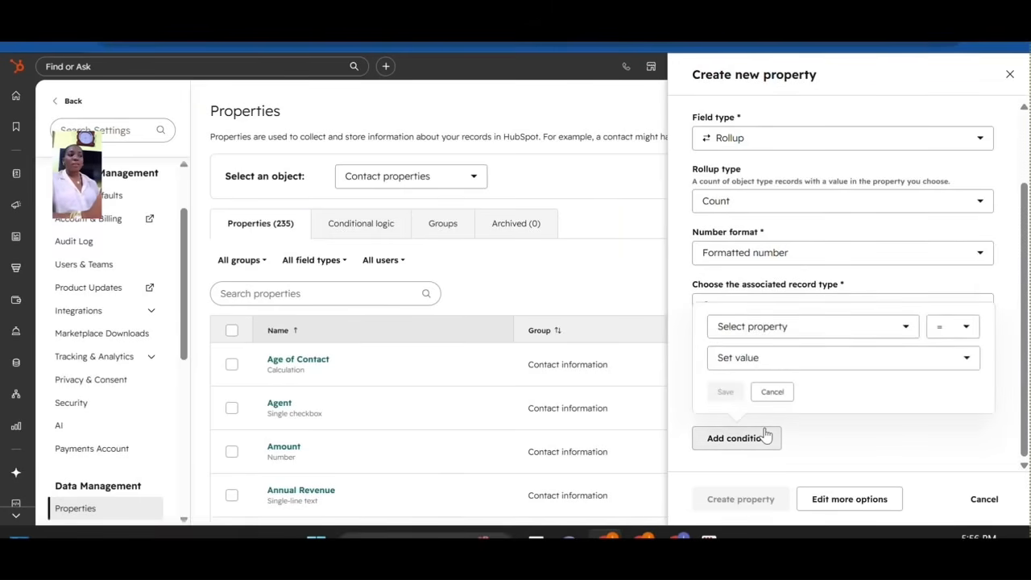
click(952, 367)
click(877, 441)
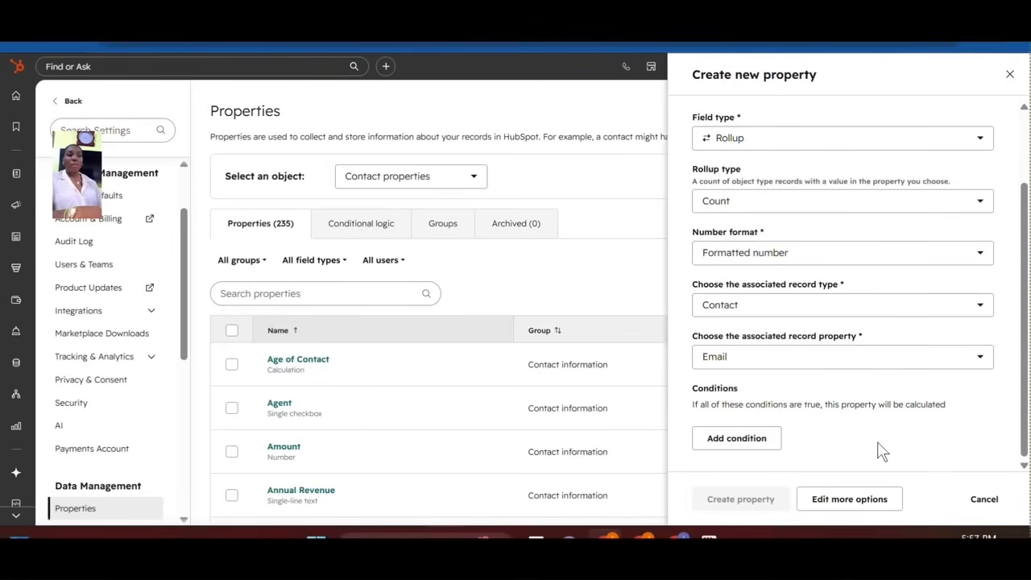
drag(1025, 385, 1026, 260)
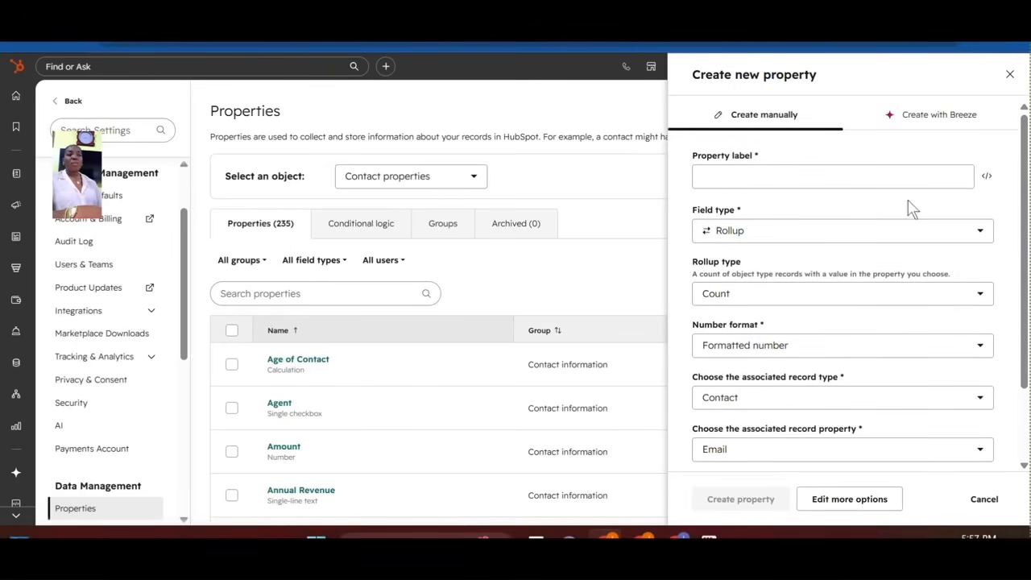
Change the field type to Property sync, syncing from an associated Contact record.
click(769, 239)
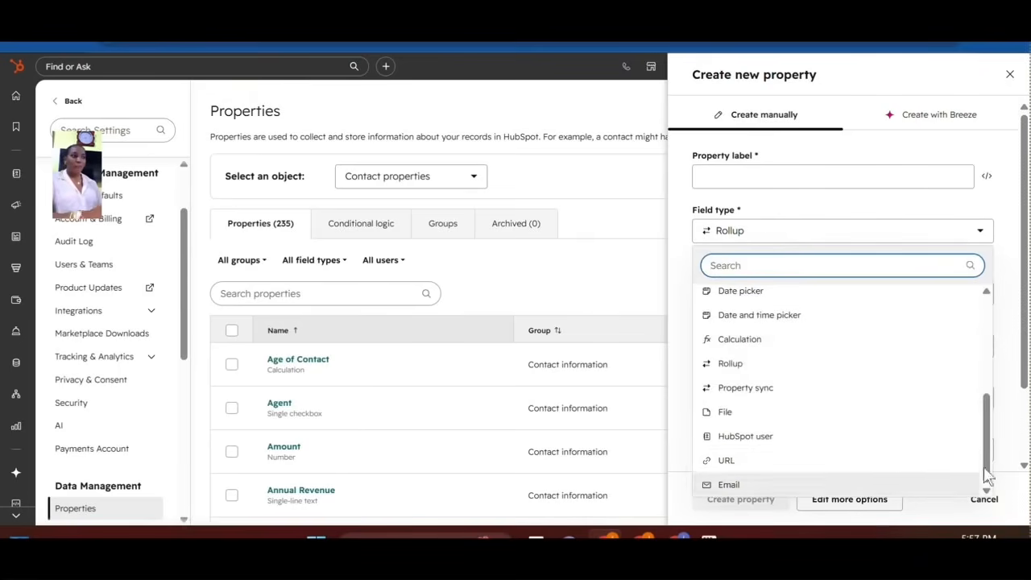
click(742, 389)
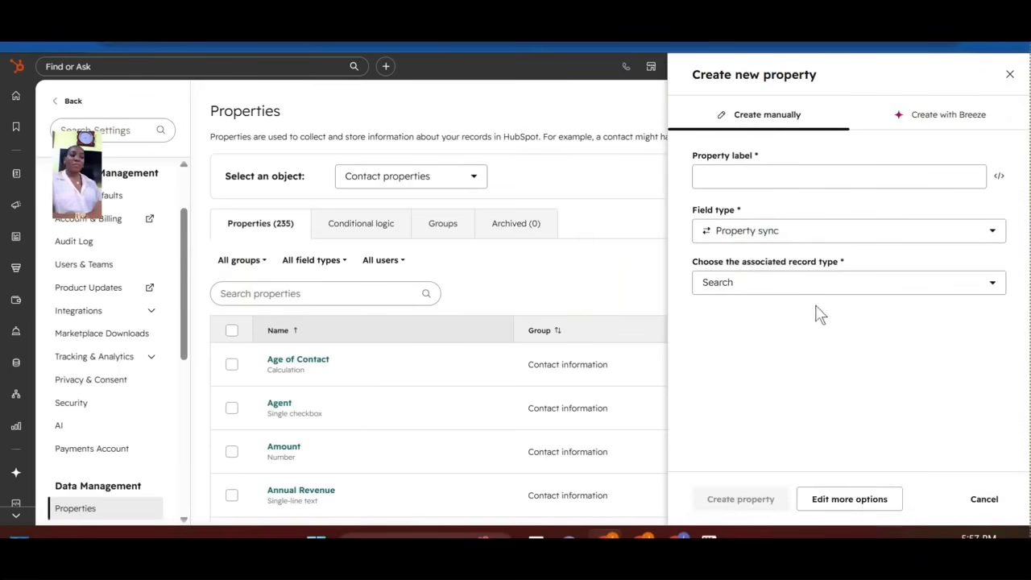
click(790, 283)
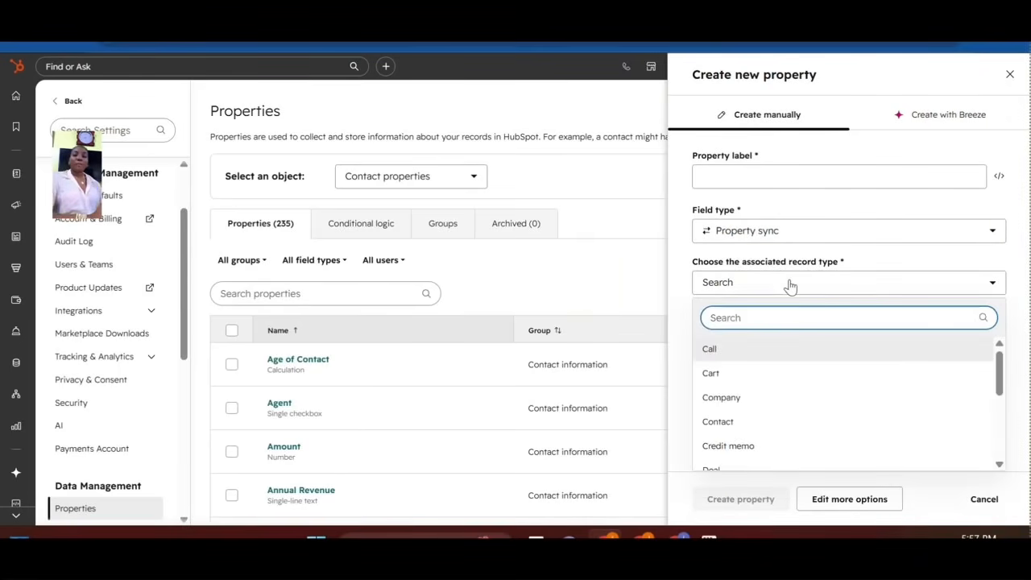
click(725, 421)
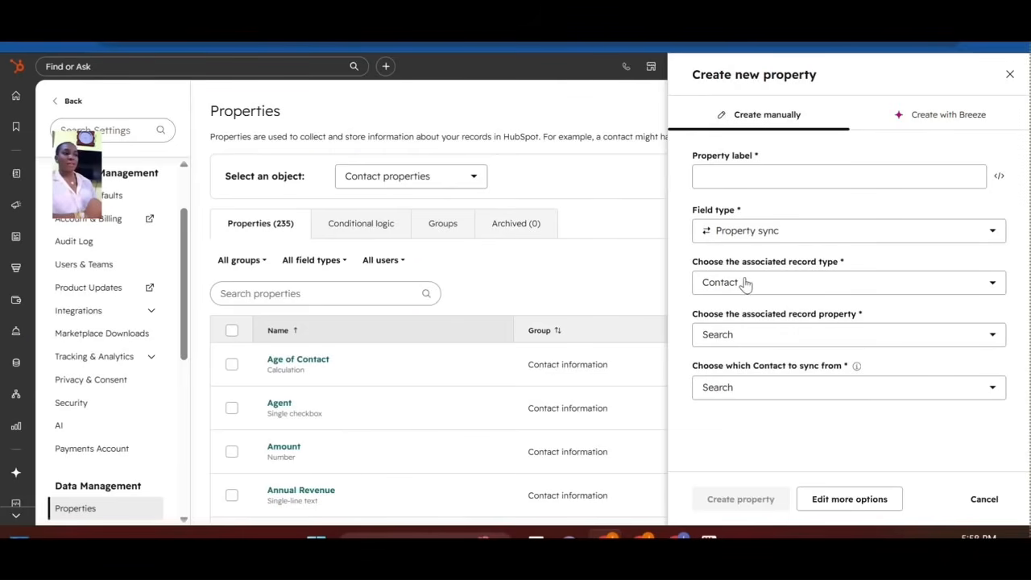
Switch the sync source to the associated Company and choose its Company owner property.
click(749, 173)
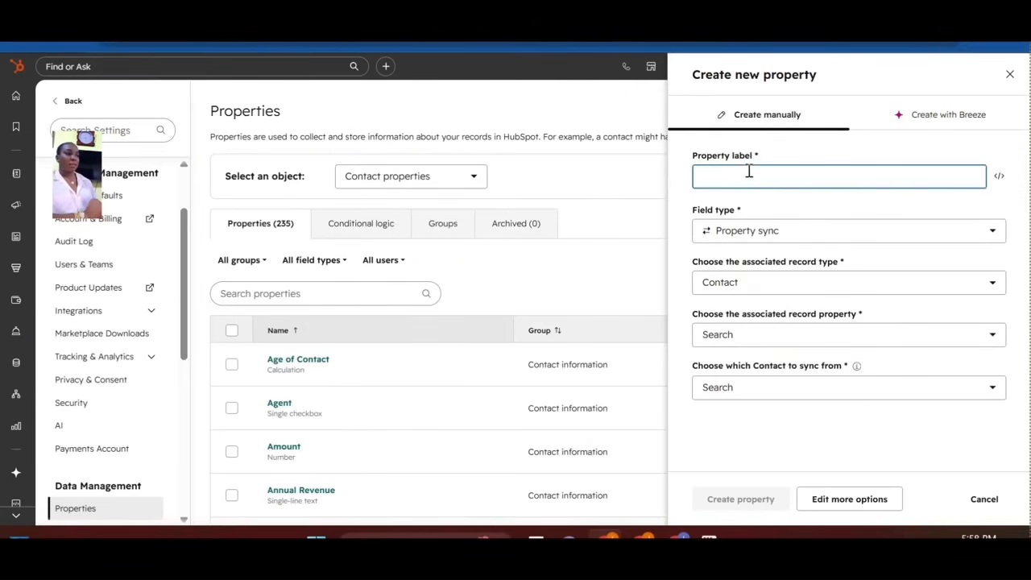
click(814, 292)
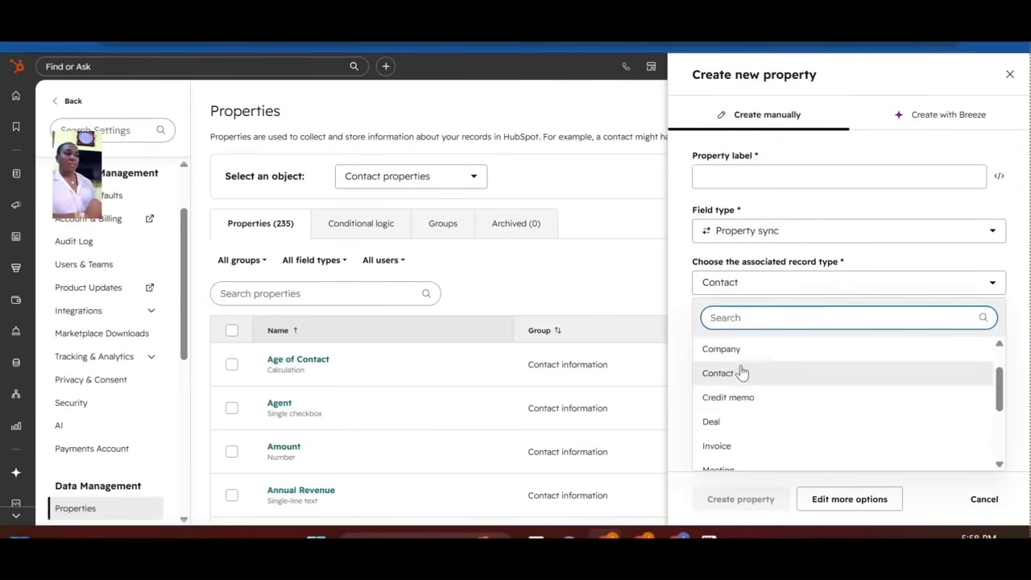
click(741, 357)
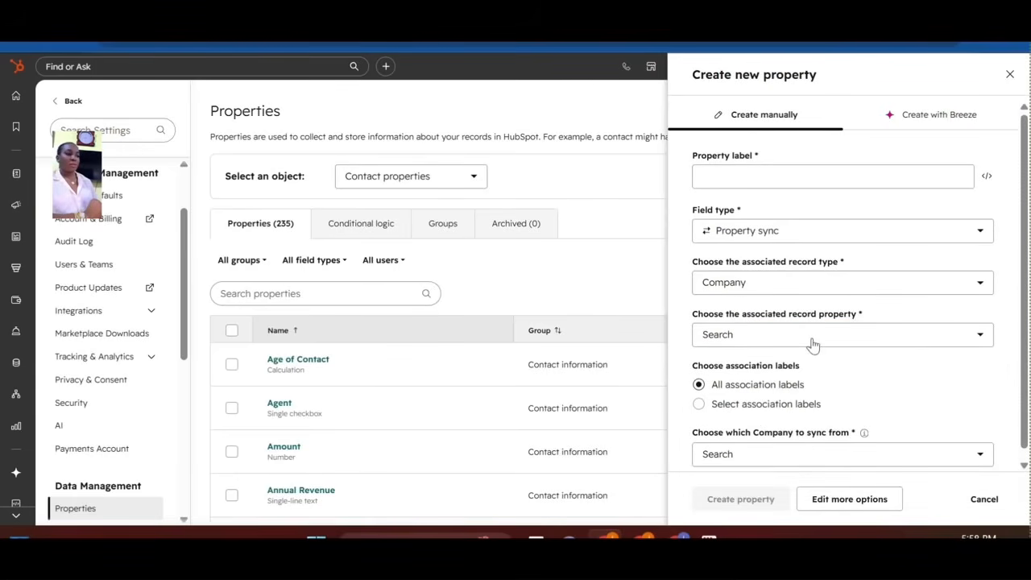
click(814, 339)
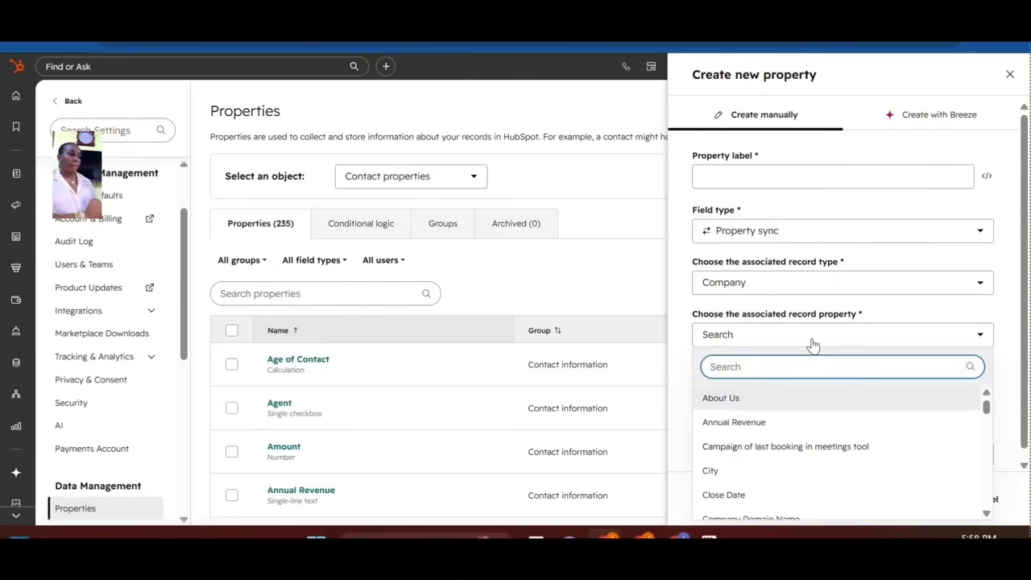
text(own)
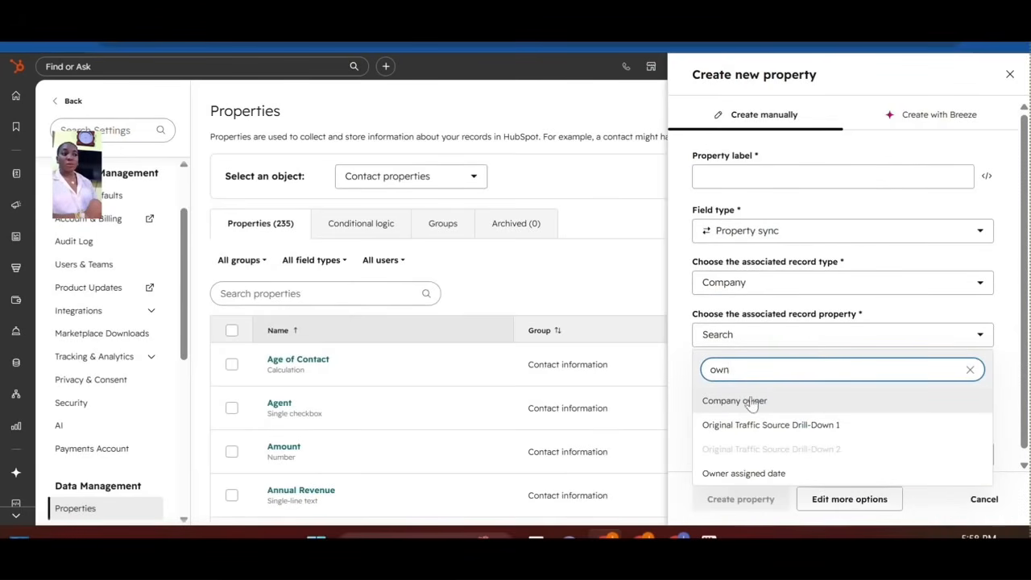
click(748, 403)
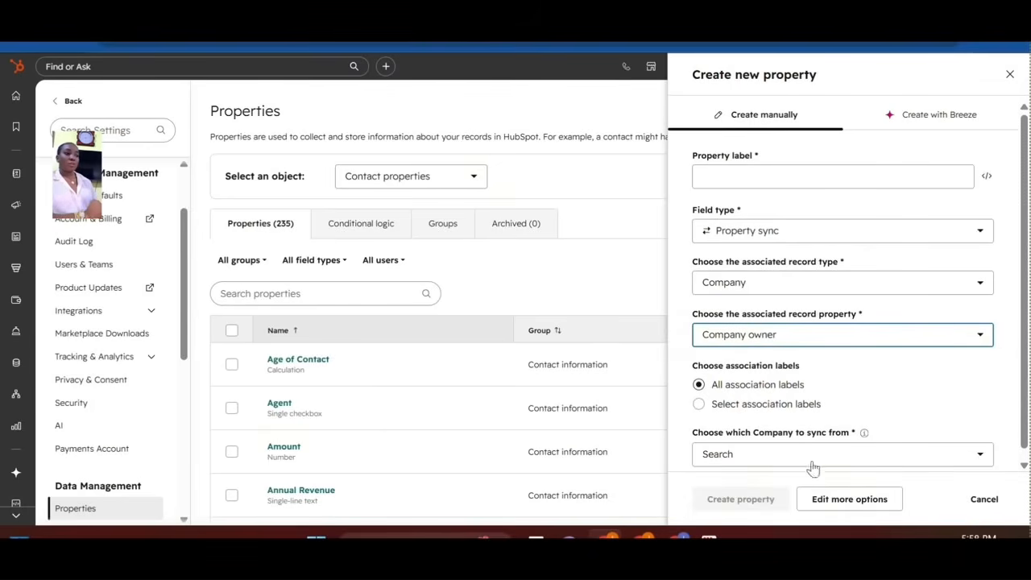
Set 'Choose which Company to sync from' to Most recently created instead of First created.
click(871, 463)
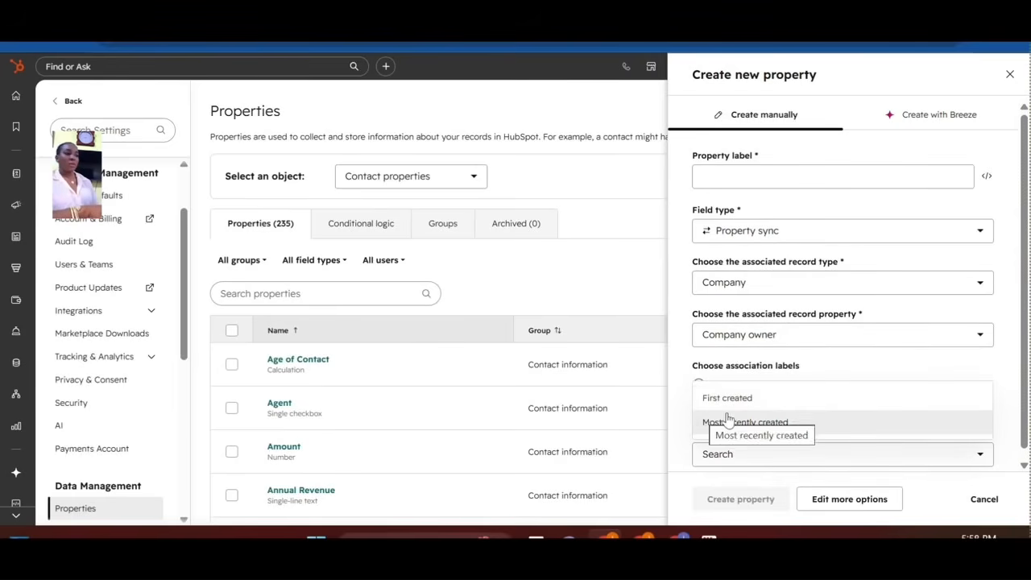
click(747, 398)
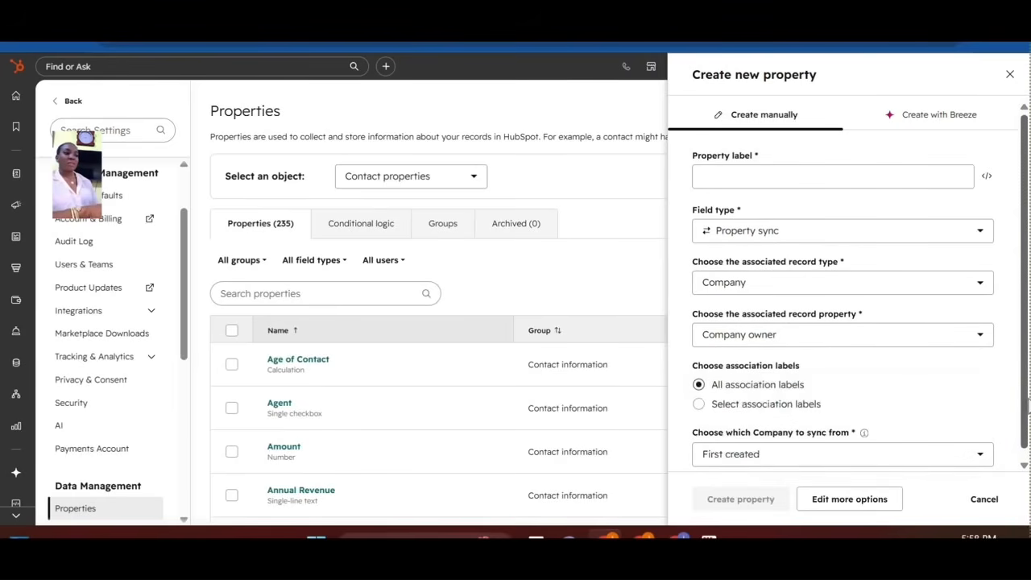
scroll(1028, 407, down, 1)
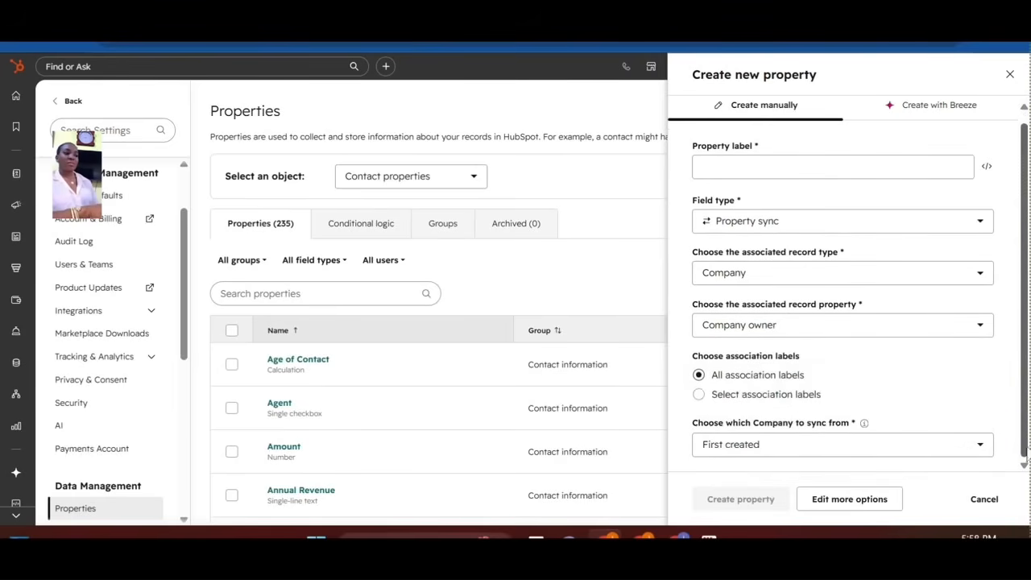
click(926, 456)
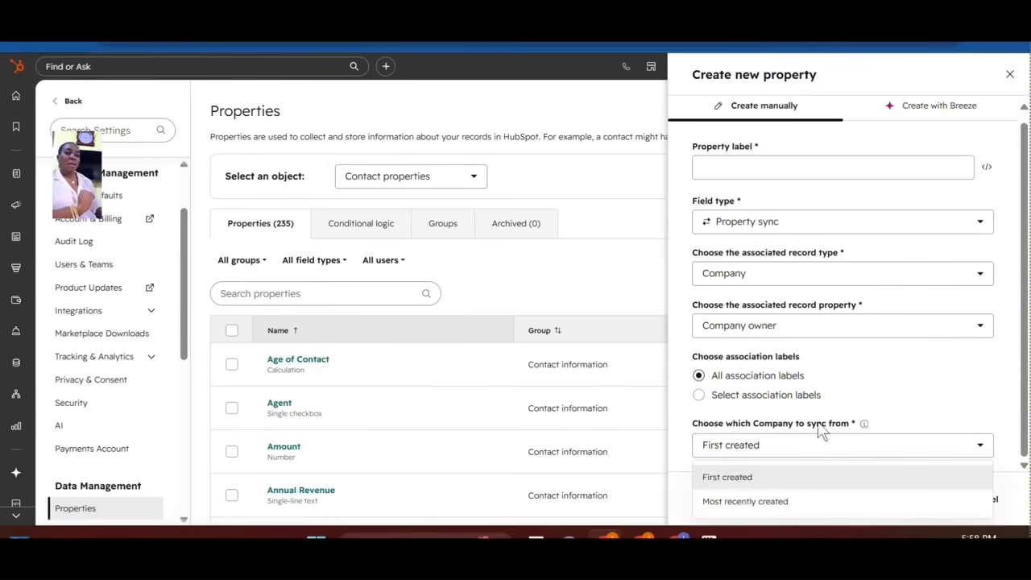
click(766, 498)
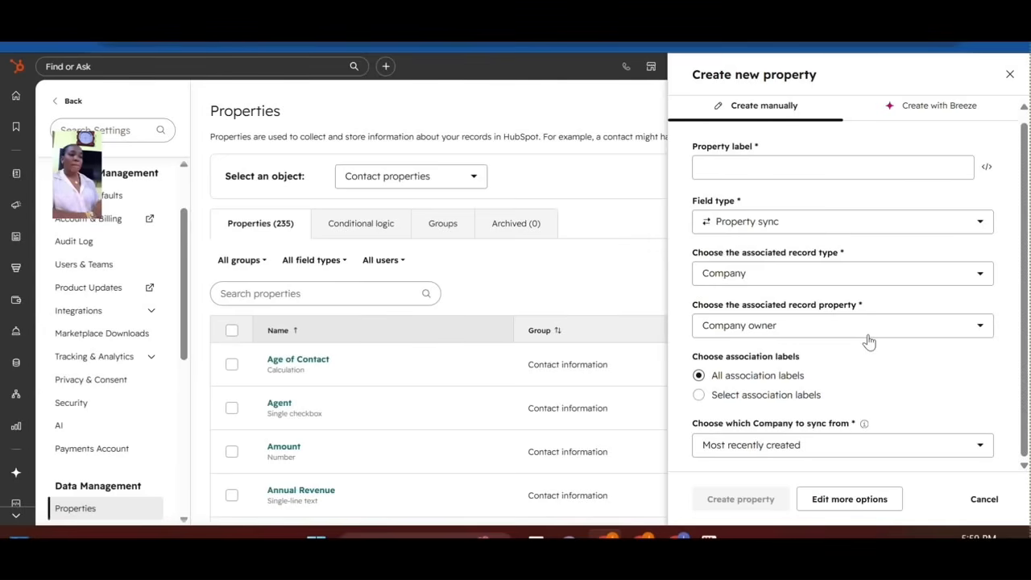
Keep Company as the source and sync its City property instead of Company owner.
click(824, 283)
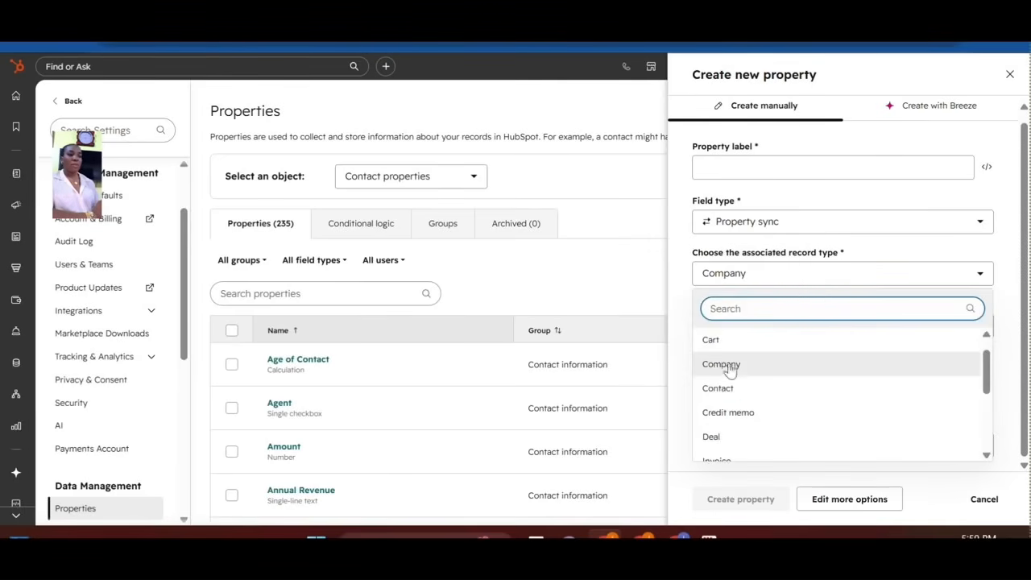
click(1014, 399)
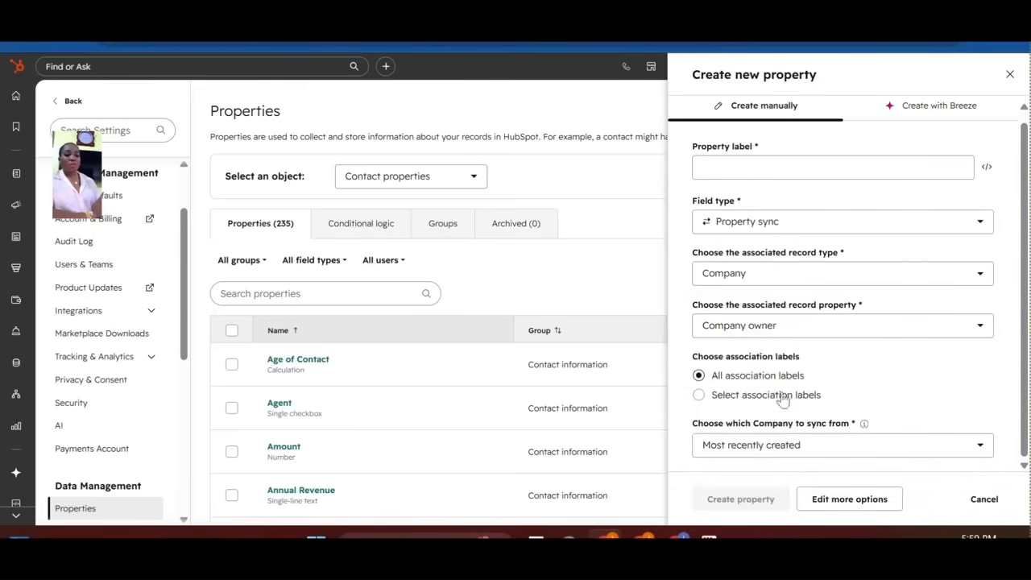
click(796, 328)
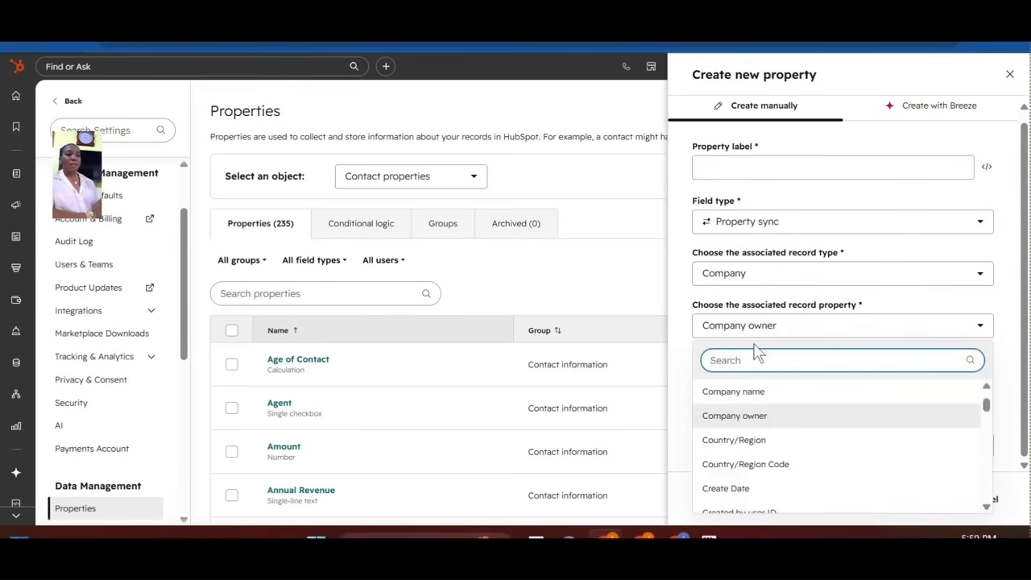
text(email)
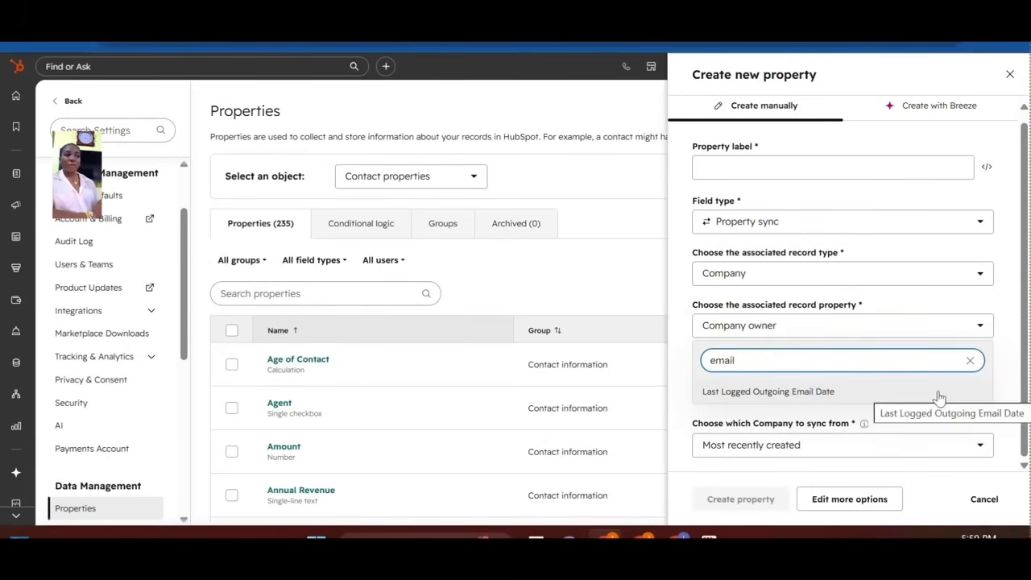
click(969, 360)
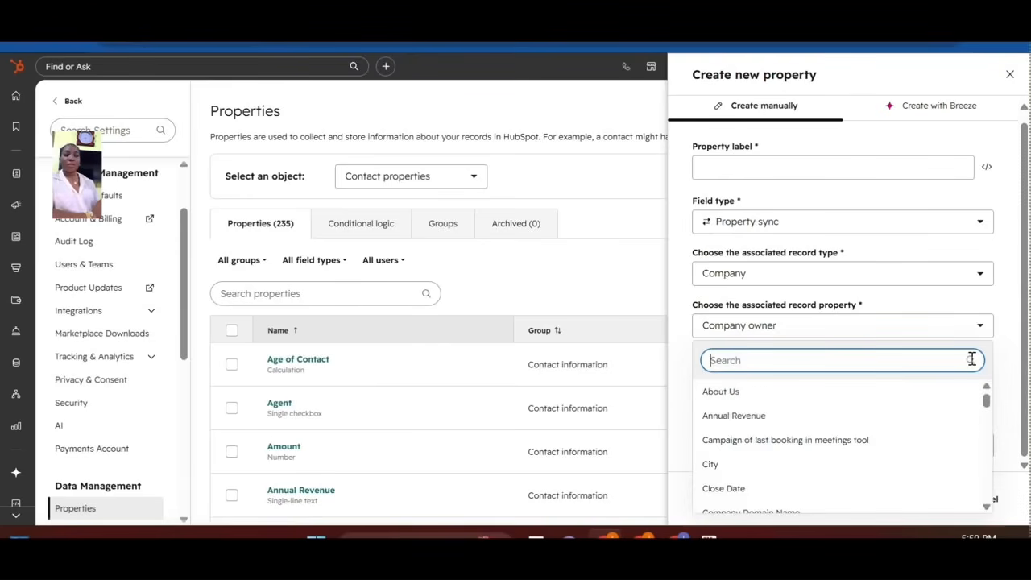
click(733, 469)
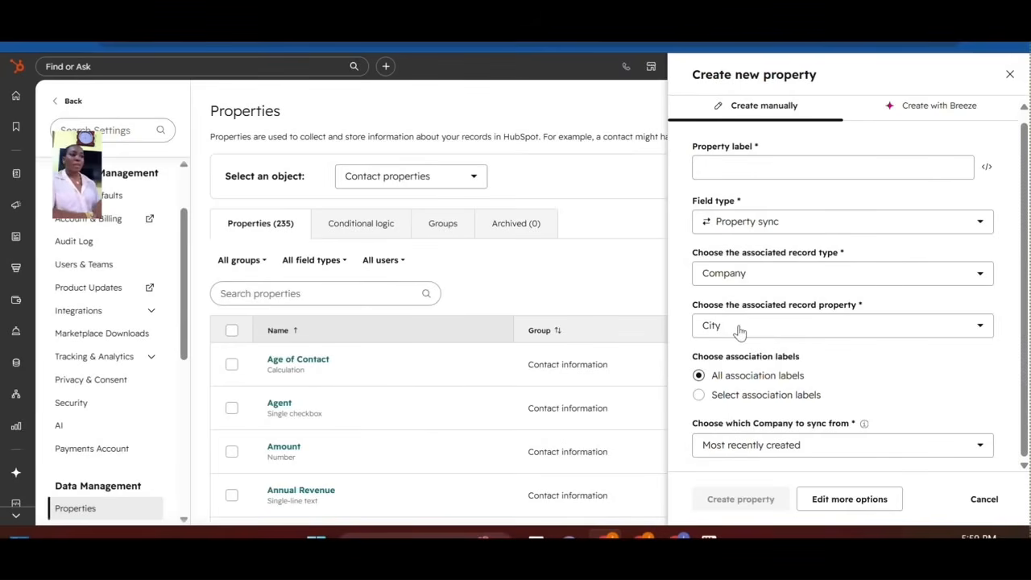
Try File as the field type, then settle on HubSpot user and look over the other types.
click(813, 233)
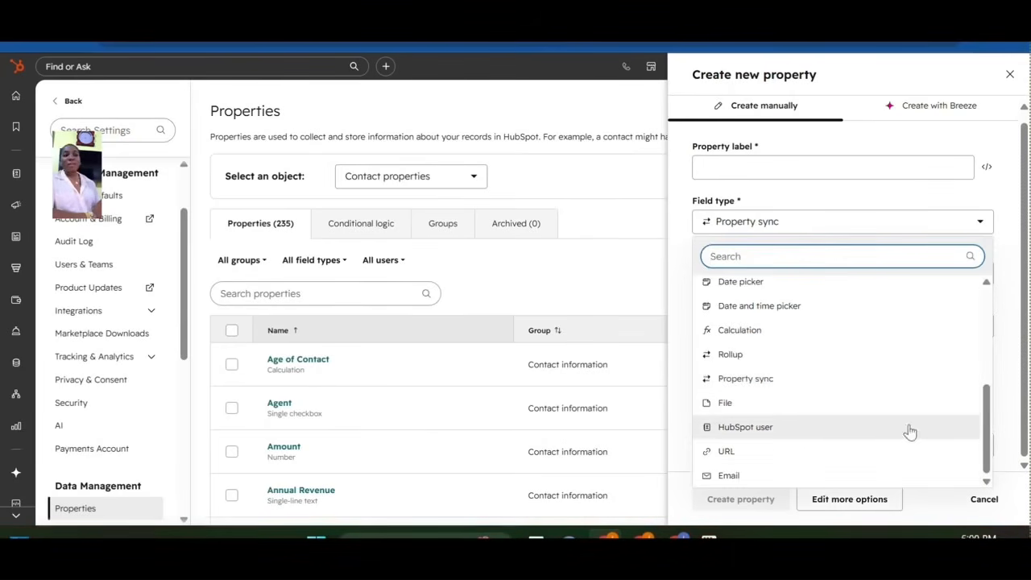
click(750, 407)
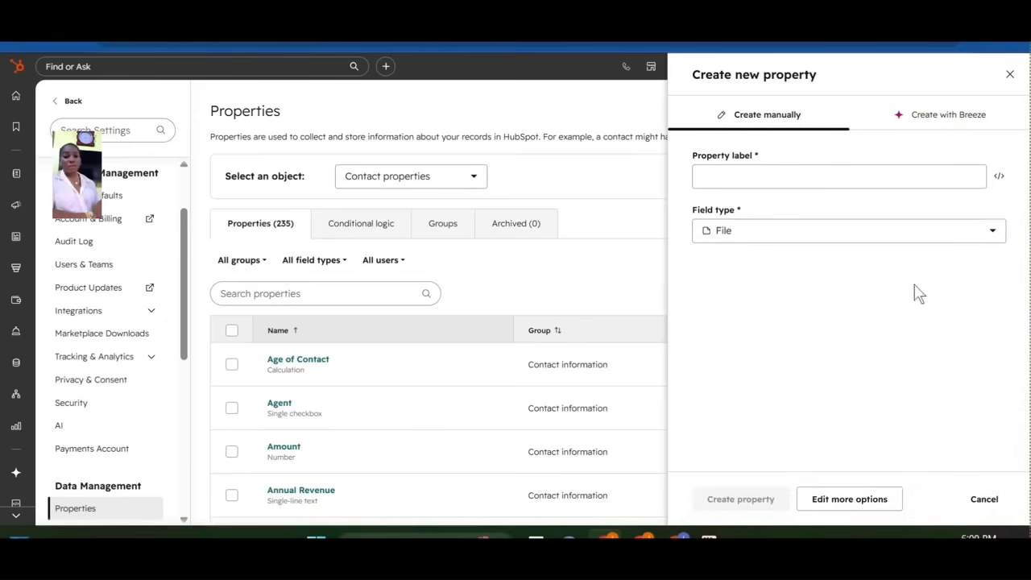
click(782, 240)
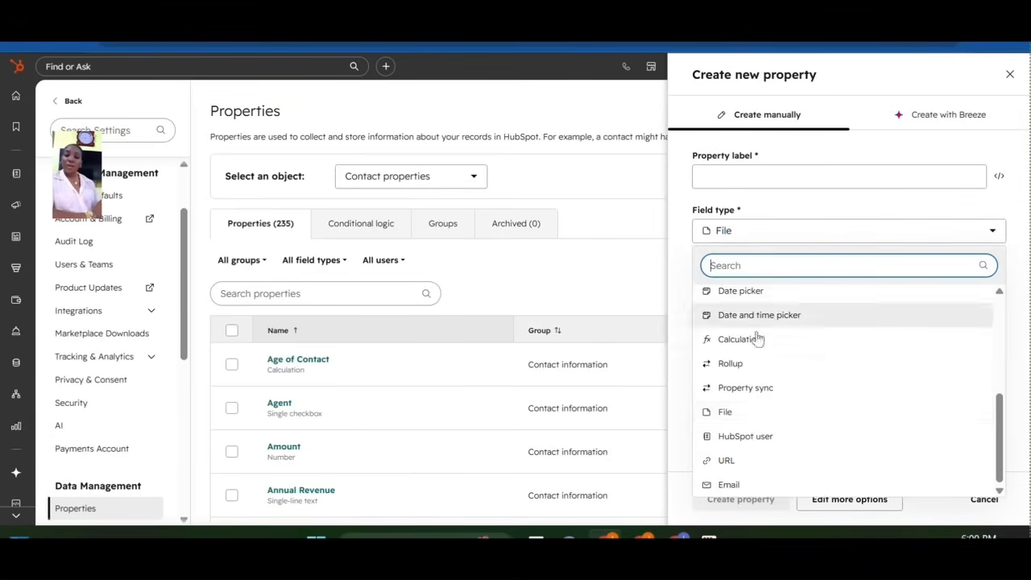
click(748, 439)
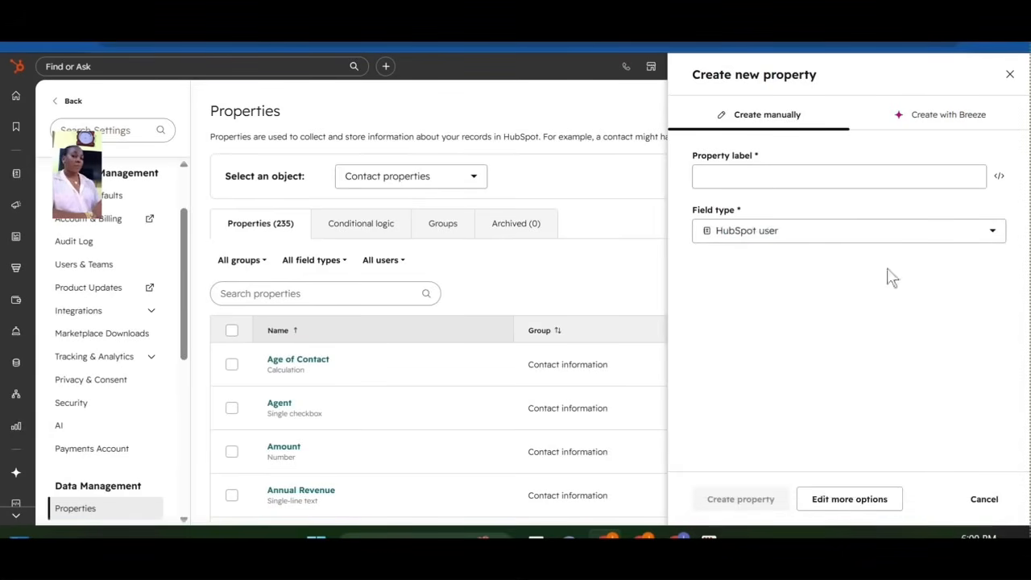
click(789, 233)
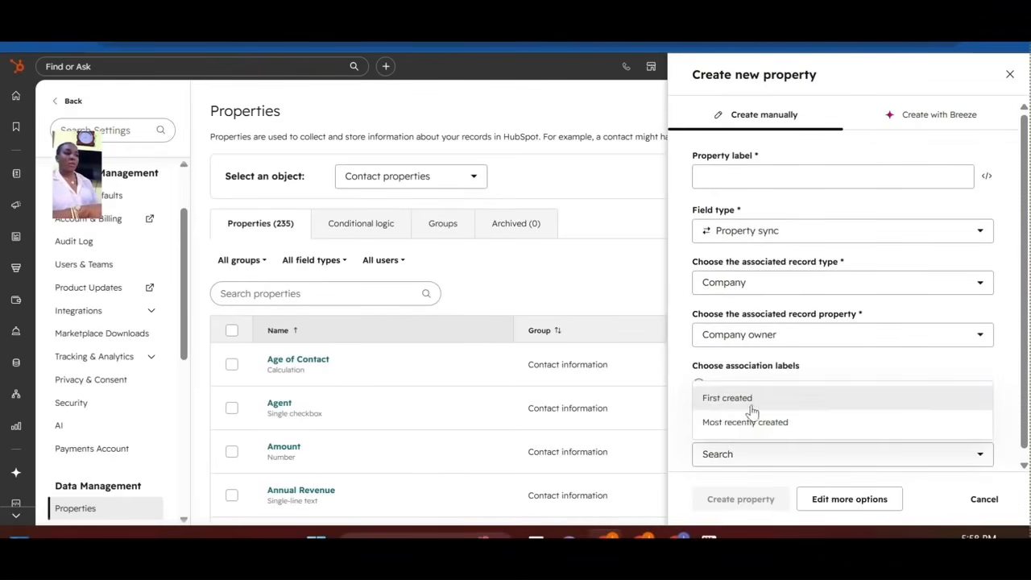
Switch the company to sync from First created to Most recently created.
click(750, 408)
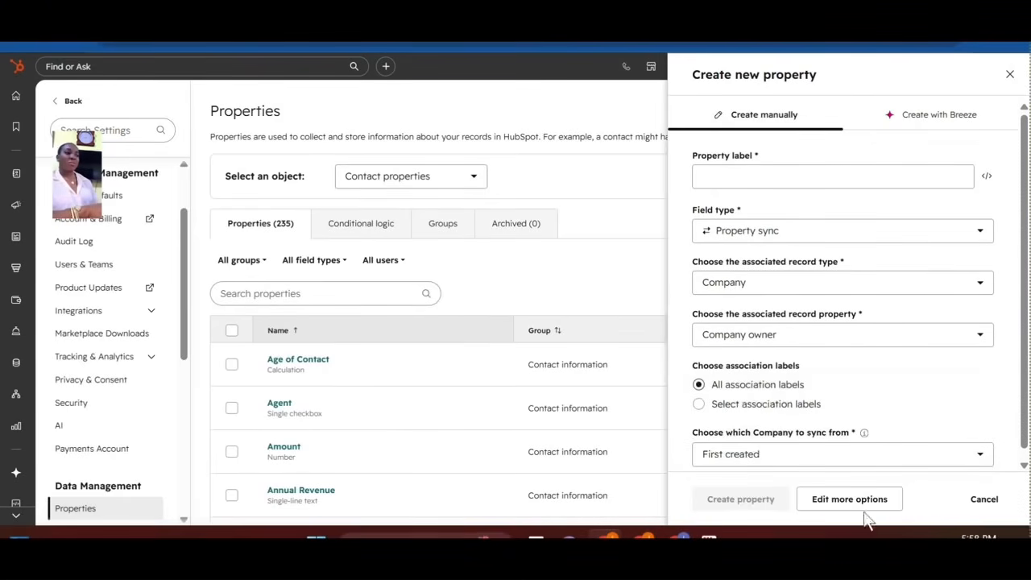
scroll(1027, 451, down, 1)
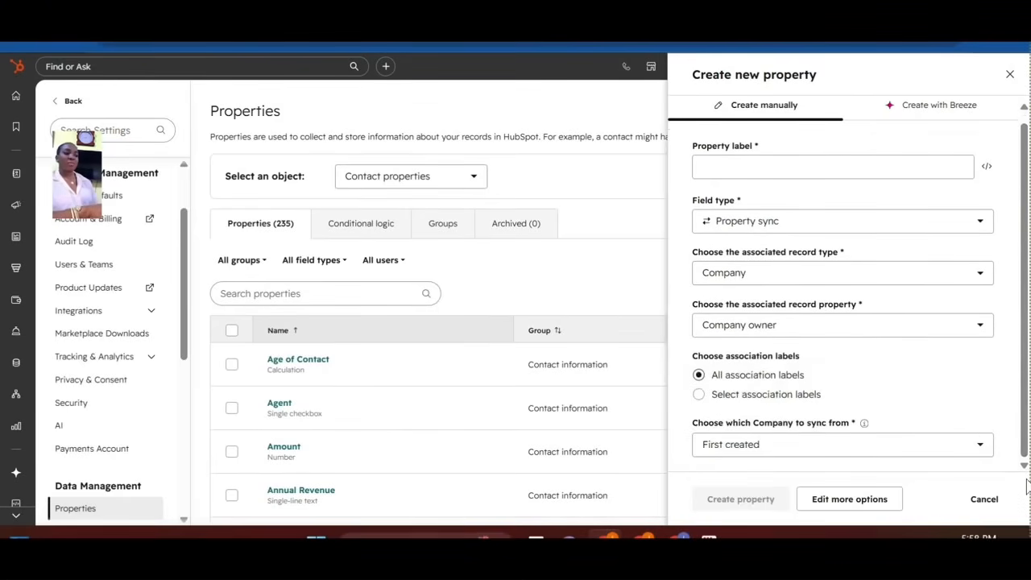
click(924, 453)
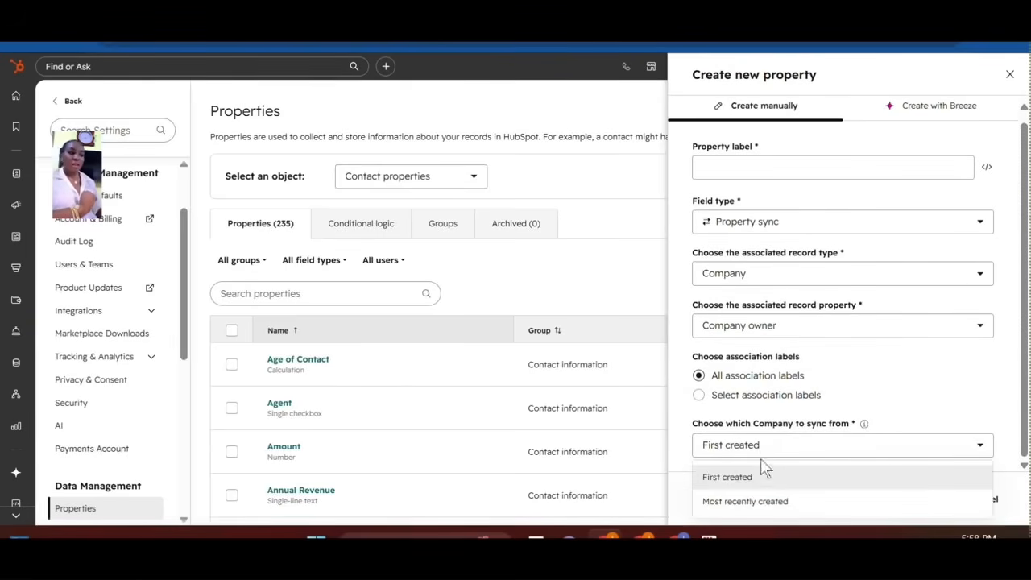
click(766, 501)
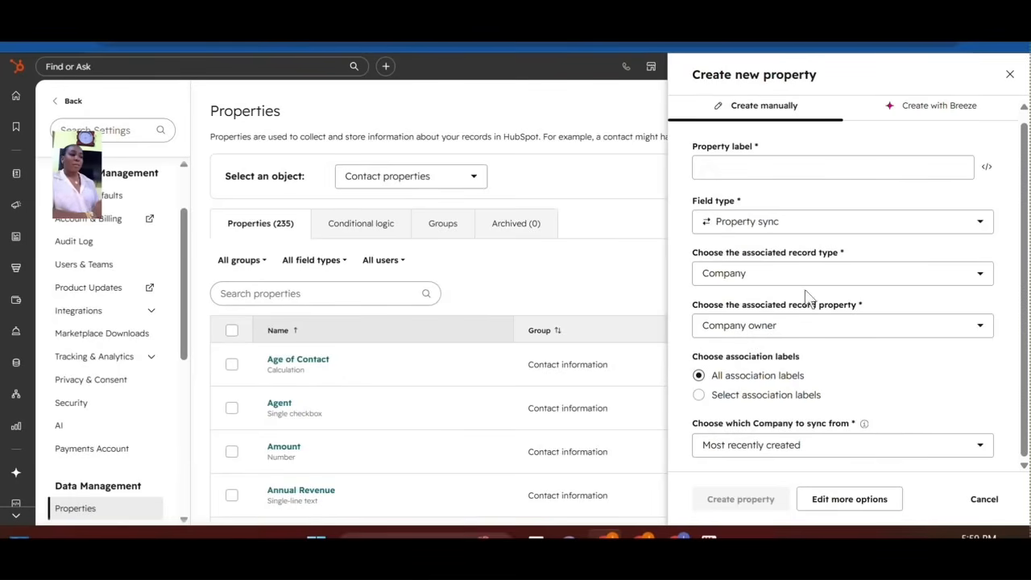
With Company still the source, replace the synced Company owner property with City.
click(824, 281)
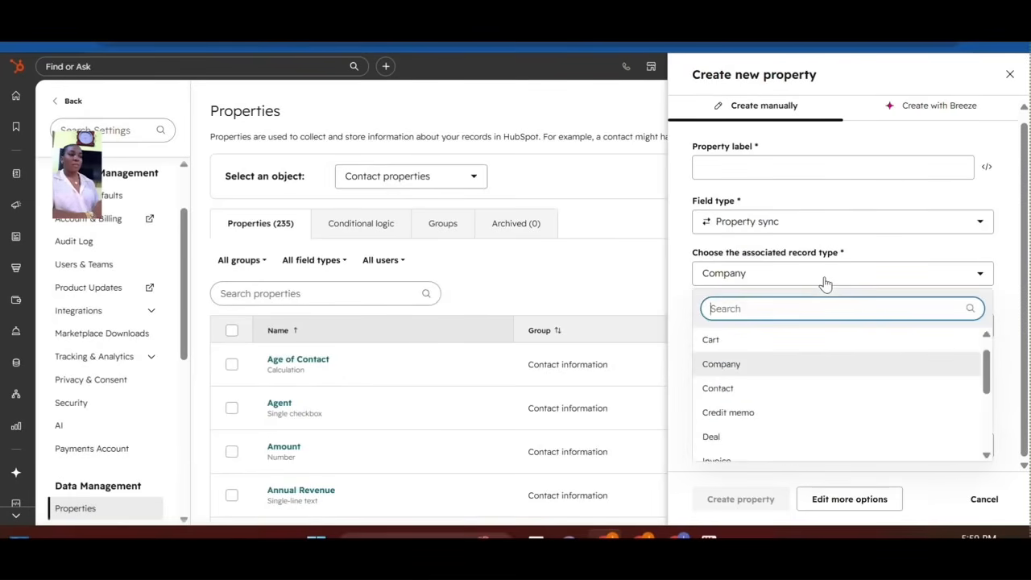
click(1013, 397)
click(800, 327)
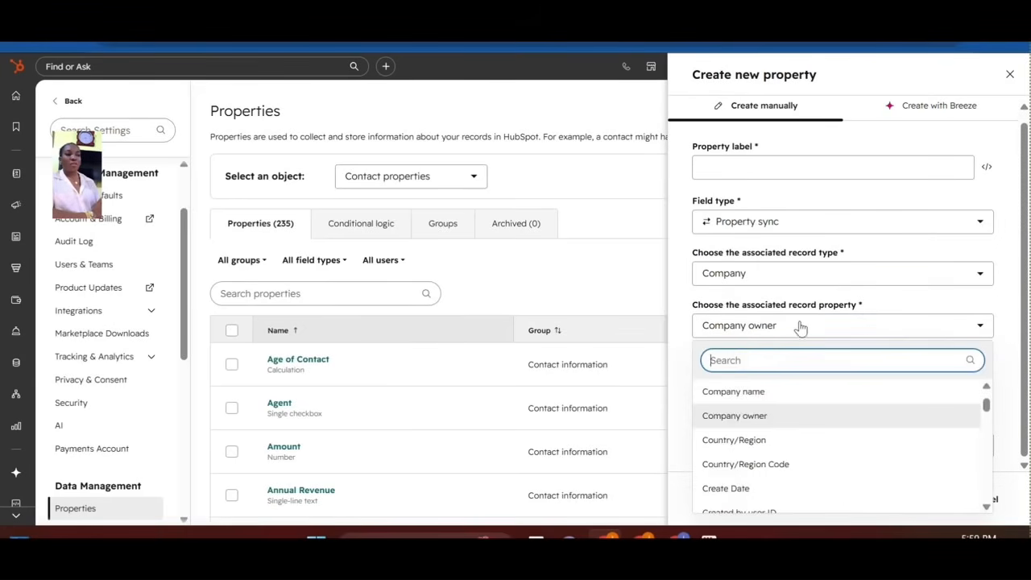
text(emai)
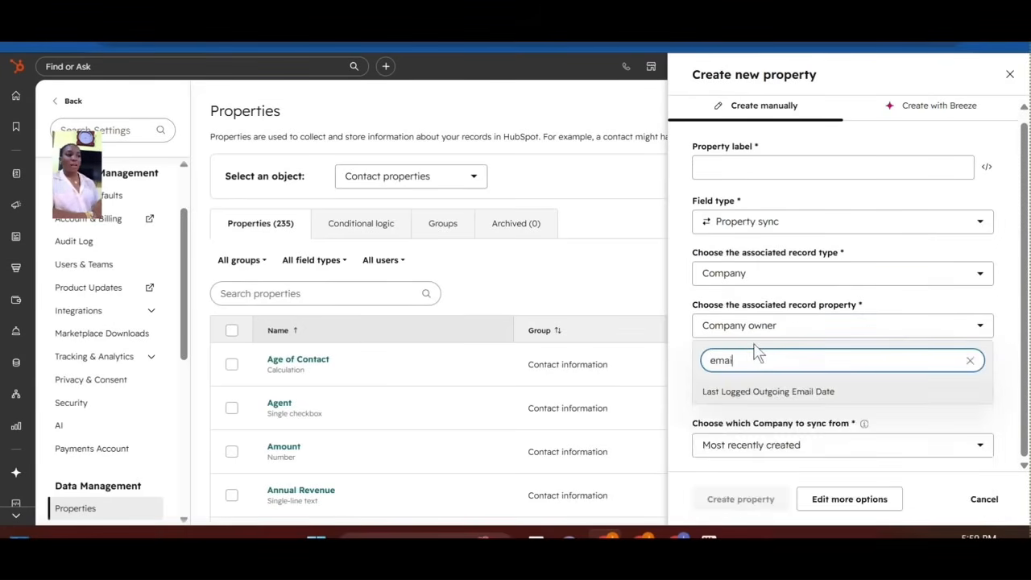
text(l)
click(969, 365)
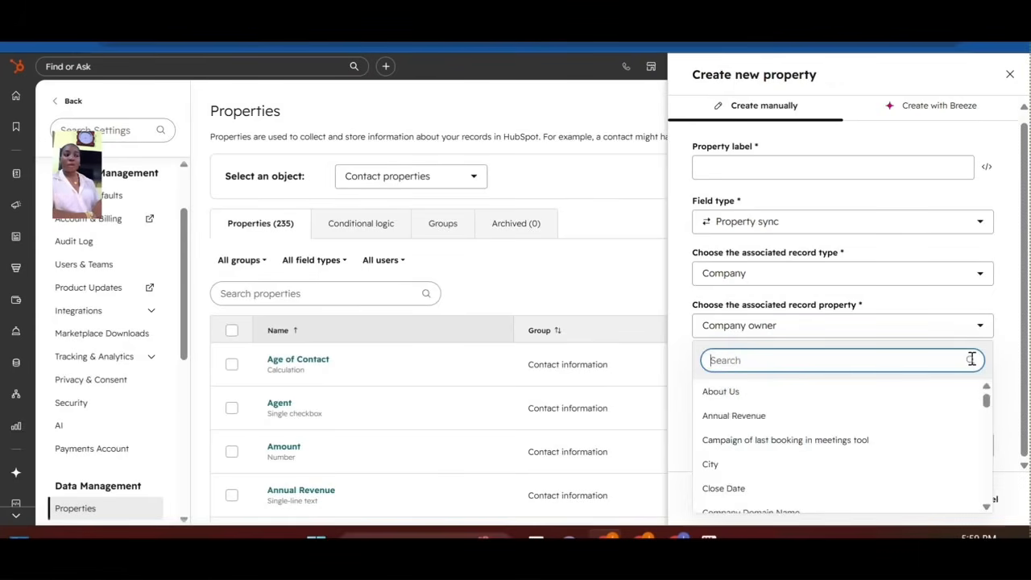
click(739, 469)
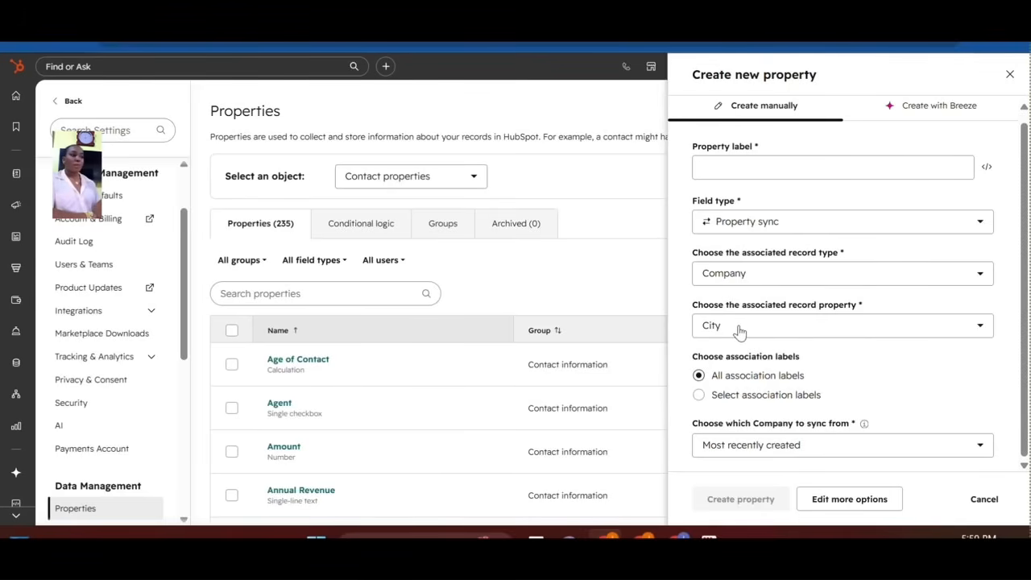
click(814, 234)
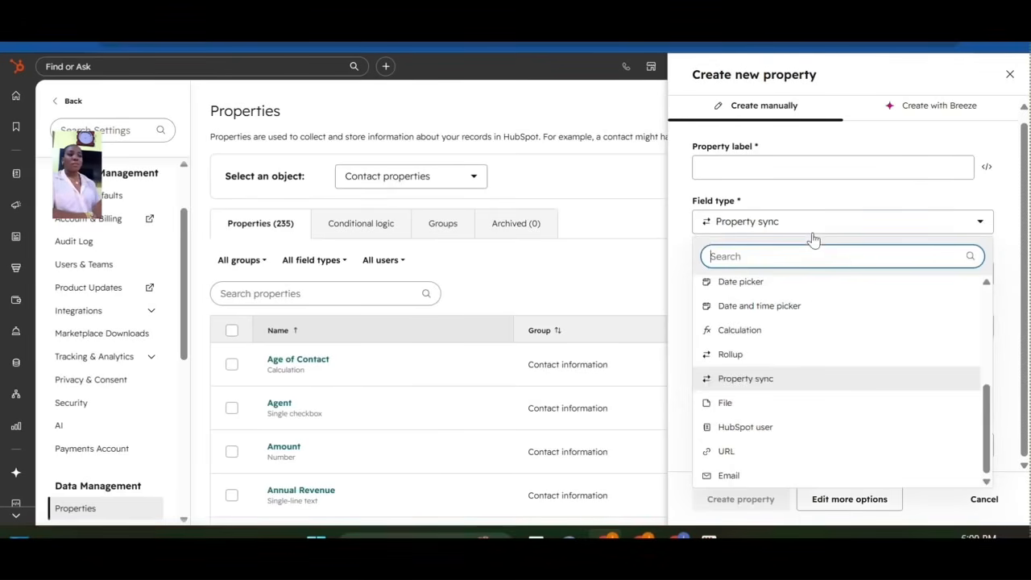
Set the field type to File, then HubSpot user, and review the remaining types such as URL.
click(735, 409)
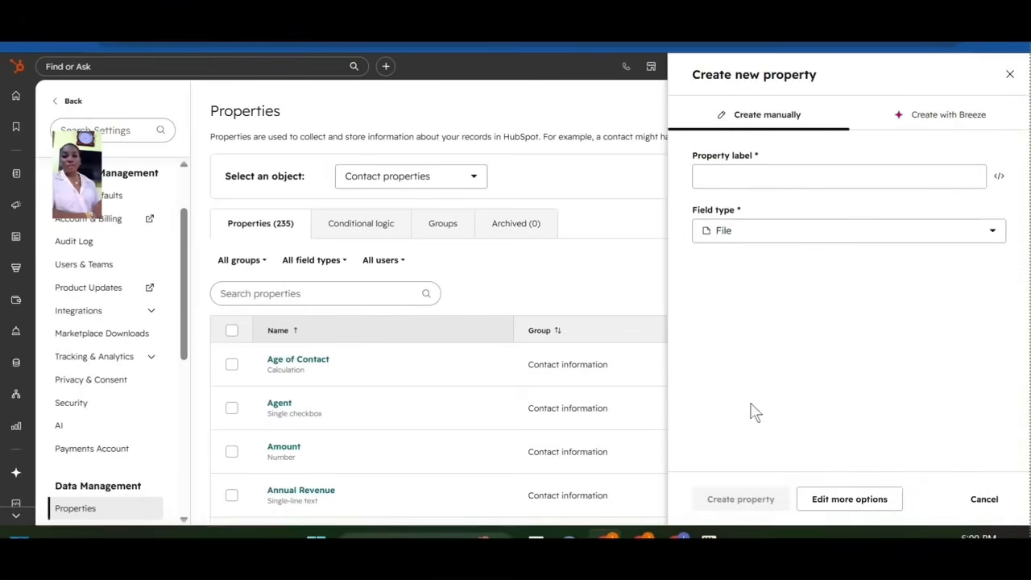
click(781, 240)
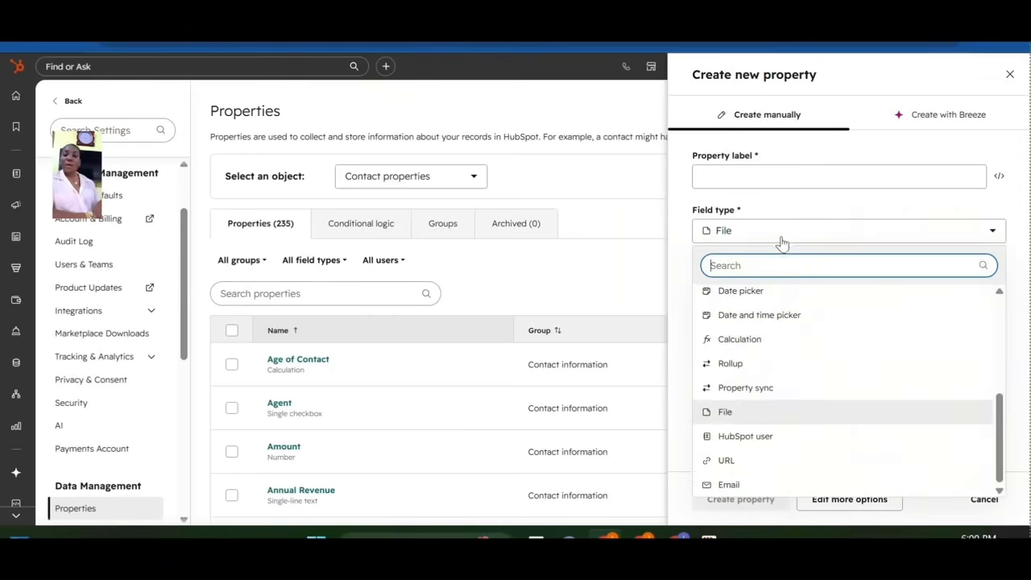
click(748, 440)
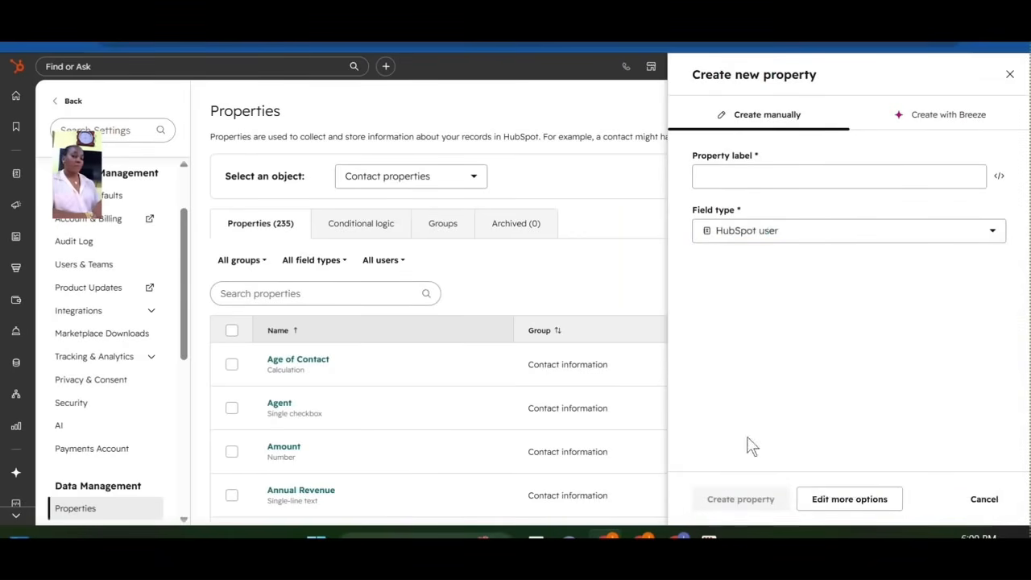
click(790, 233)
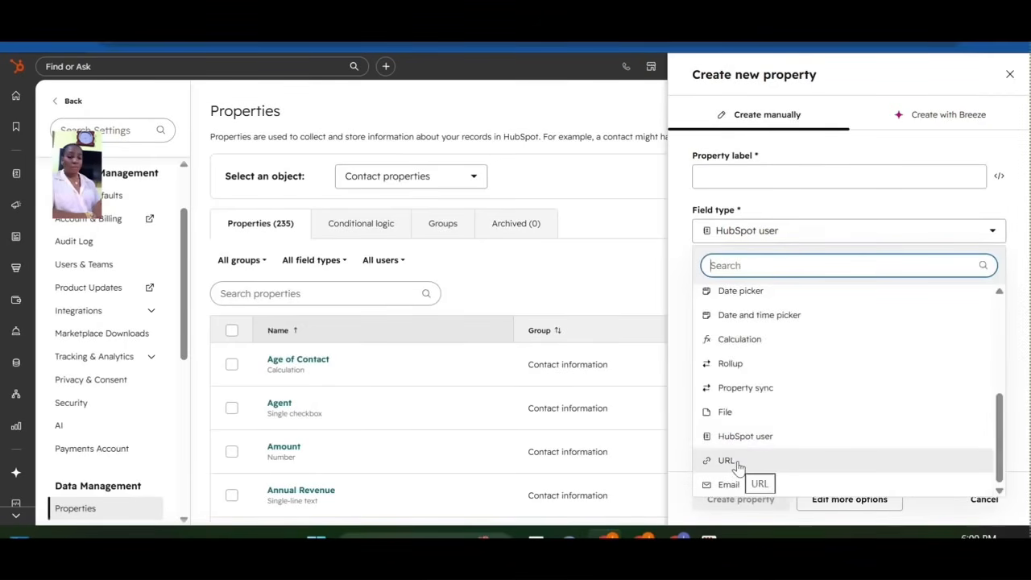